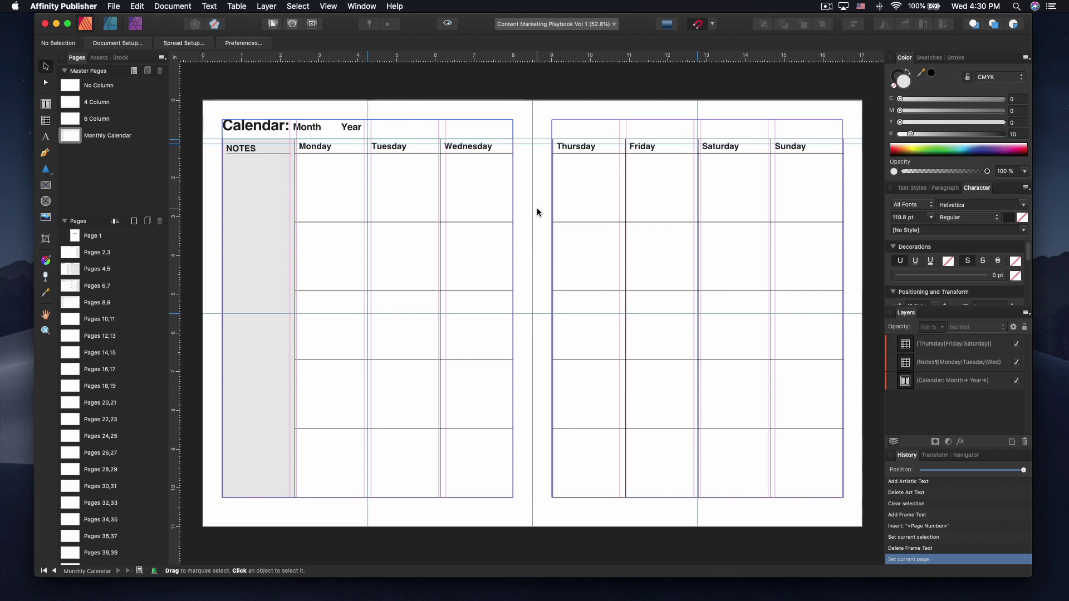
Fit the side edges of the Thursday-to-Sunday table to the page margins on the Monthly Calendar master, then deselect it.
{"action": "left_click", "coordinate": [554, 222]}
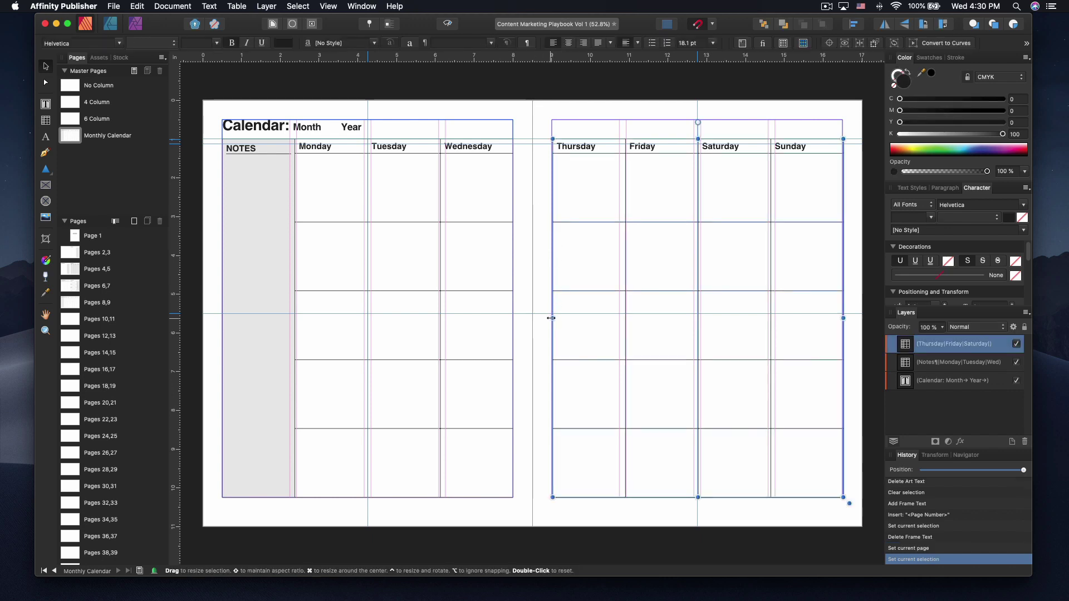
{"action": "left_click_drag", "start_coordinate": [548, 318], "coordinate": [547, 318]}
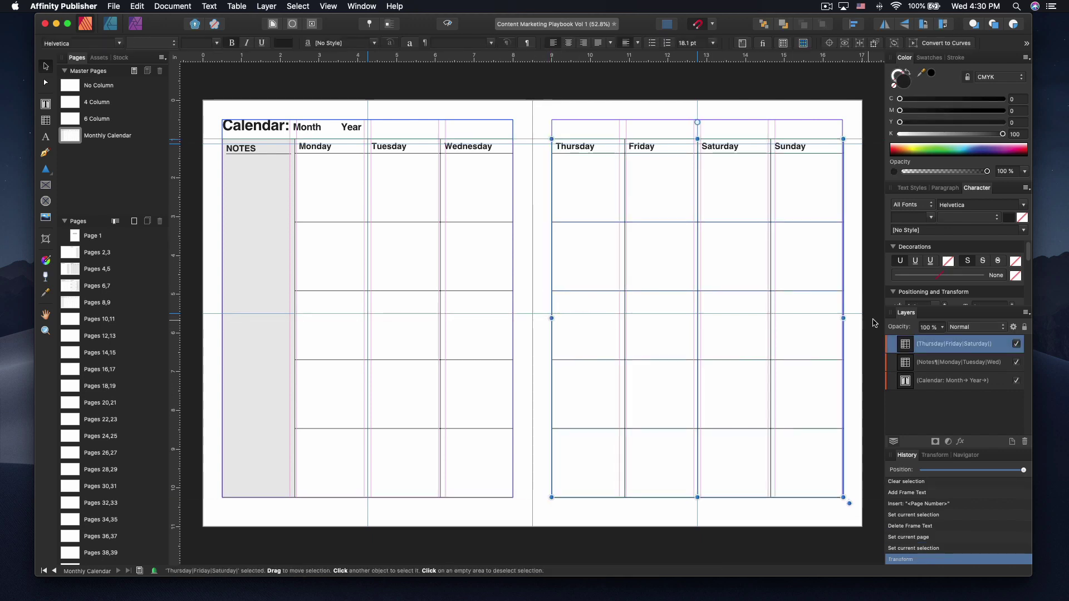
{"action": "mouse_move", "coordinate": [839, 320]}
{"action": "left_mouse_down"}
{"action": "mouse_move", "coordinate": [860, 314]}
{"action": "mouse_move", "coordinate": [841, 318]}
{"action": "left_mouse_up"}
{"action": "left_click", "coordinate": [533, 210]}
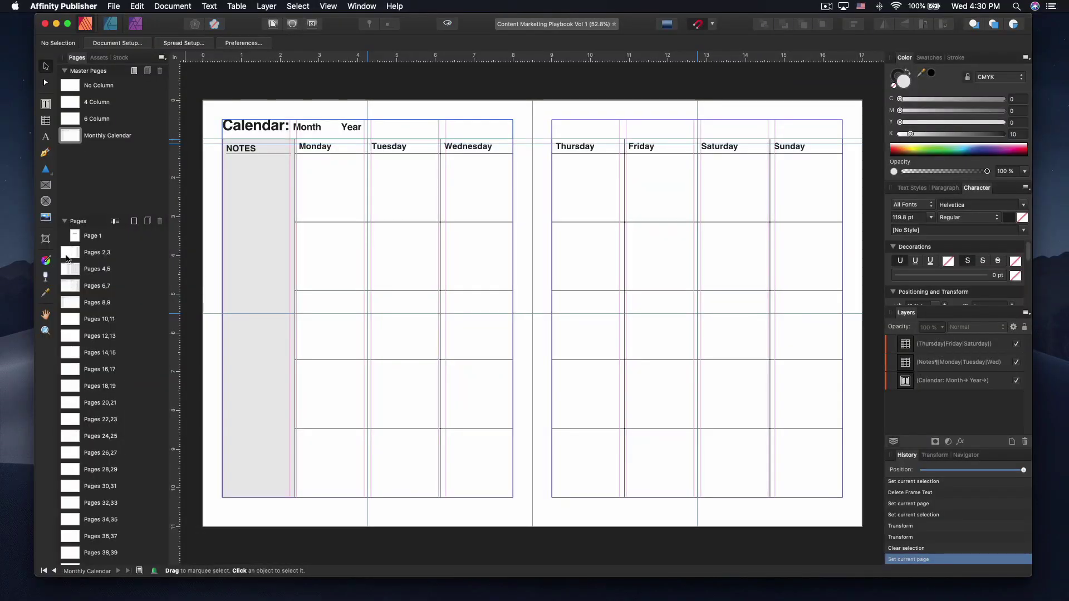
Open the spread of pages 2 and 3 with nothing selected.
{"action": "double_click", "coordinate": [68, 254]}
{"action": "left_click", "coordinate": [639, 334]}
{"action": "left_click", "coordinate": [496, 248]}
Duplicate the Introduction heading, body and grey sidebar frames from page 3 onto the matching positions on blank page 2.
{"action": "scroll", "coordinate": [514, 262], "scroll_direction": "down", "scroll_amount": 2}
{"action": "scroll", "coordinate": [513, 262], "scroll_direction": "down", "scroll_amount": 3}
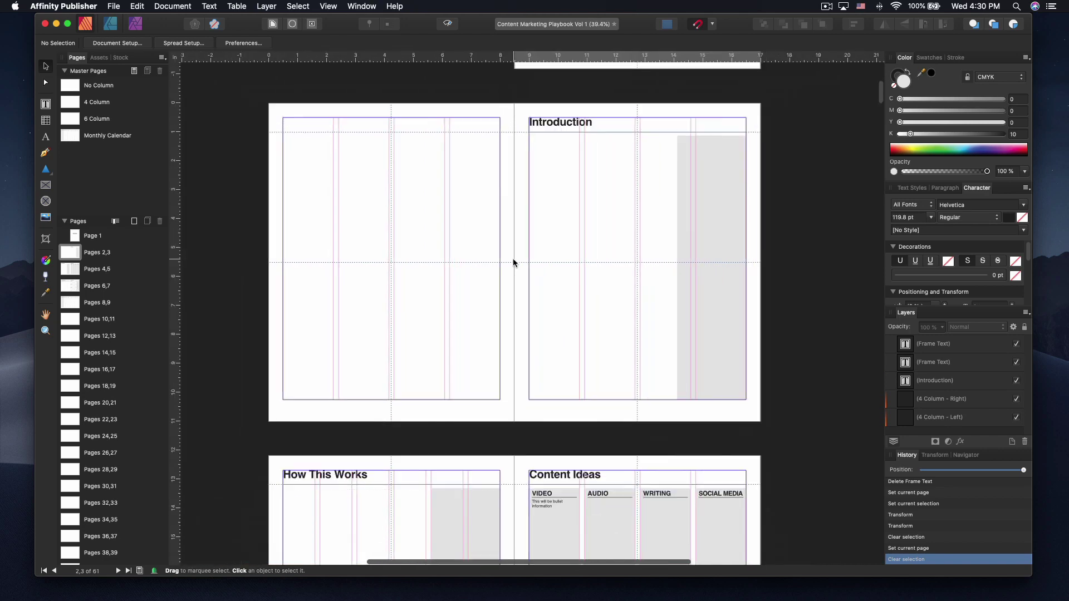
{"action": "scroll", "coordinate": [514, 262], "scroll_direction": "up", "scroll_amount": 3}
{"action": "left_click_drag", "start_coordinate": [522, 161], "coordinate": [768, 455]}
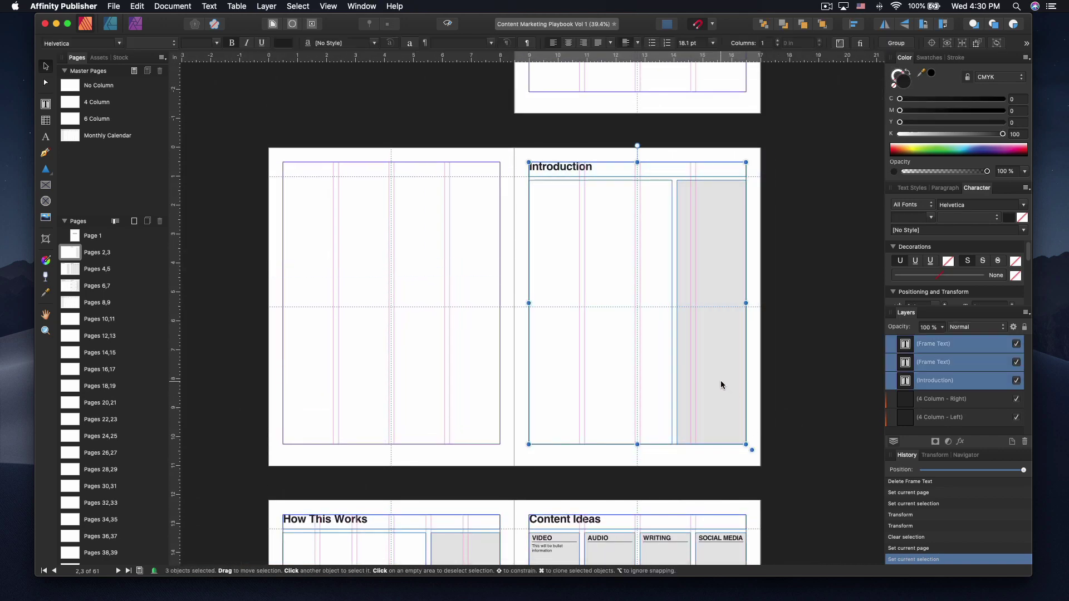
{"action": "left_click_drag", "start_coordinate": [720, 380], "coordinate": [465, 374]}
{"action": "key", "text": "super+z"}
{"action": "left_click_drag", "start_coordinate": [606, 350], "coordinate": [360, 346]}
{"action": "key", "text": "super+d"}
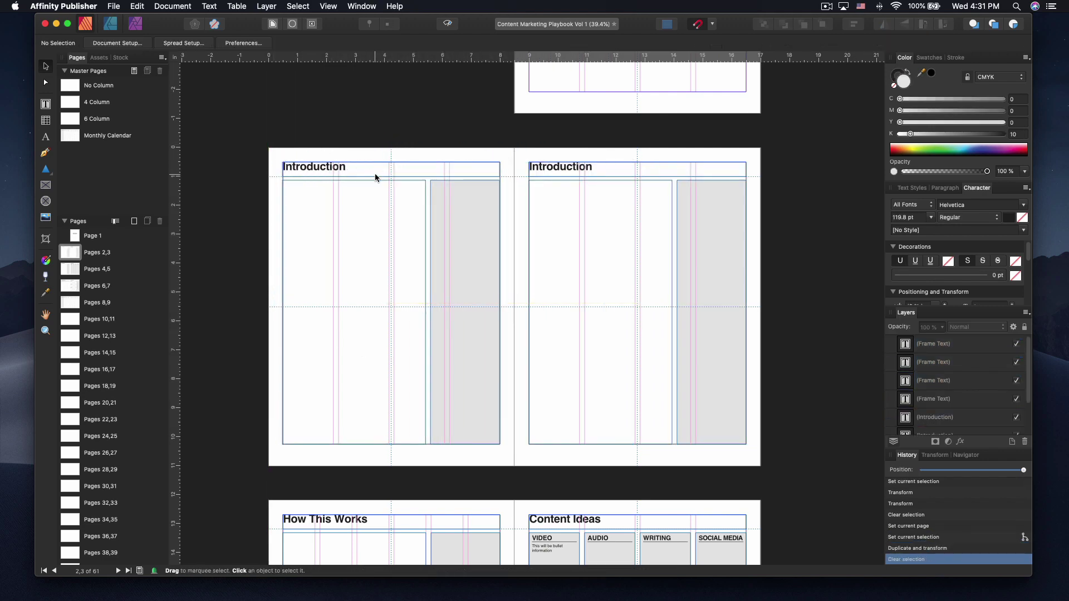
Divide the main body text frame on page 2 into five columns.
{"action": "left_click", "coordinate": [329, 203]}
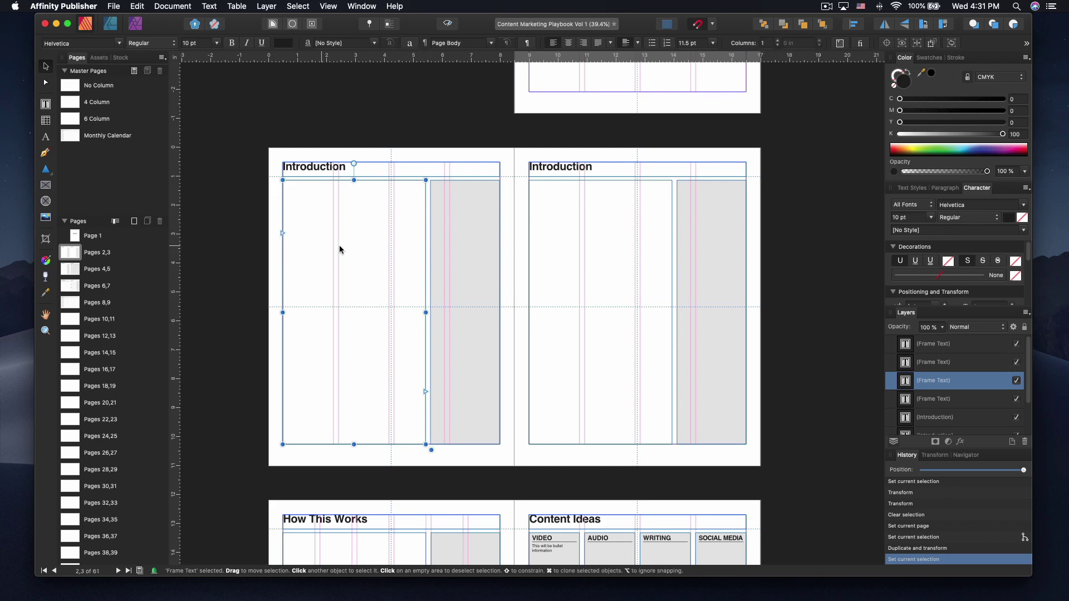
{"action": "key", "text": "super+0"}
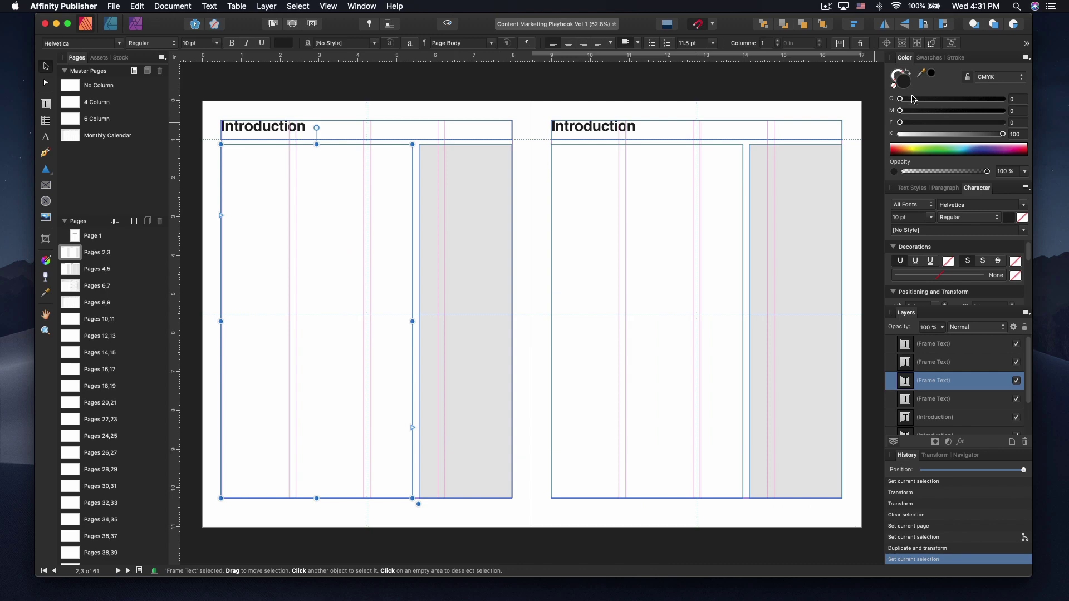
{"action": "left_click", "coordinate": [778, 41]}
{"action": "left_click", "coordinate": [778, 40]}
{"action": "left_click", "coordinate": [778, 41]}
{"action": "left_click", "coordinate": [779, 41]}
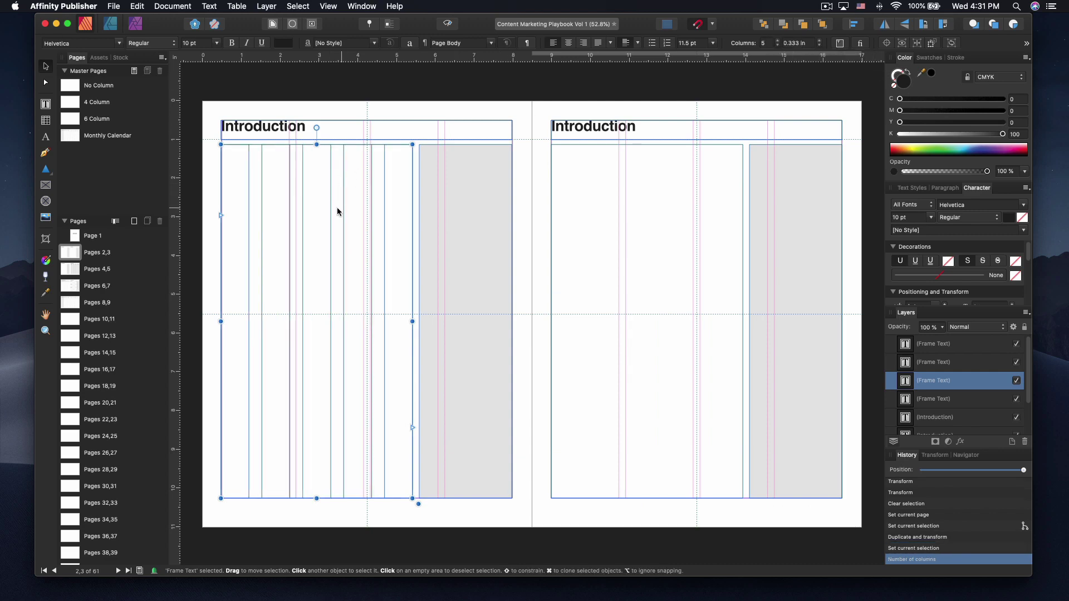
Change the page 2 body frame to three columns with a 0.125 in gutter and widen it towards the grey sidebar.
{"action": "left_click", "coordinate": [818, 45]}
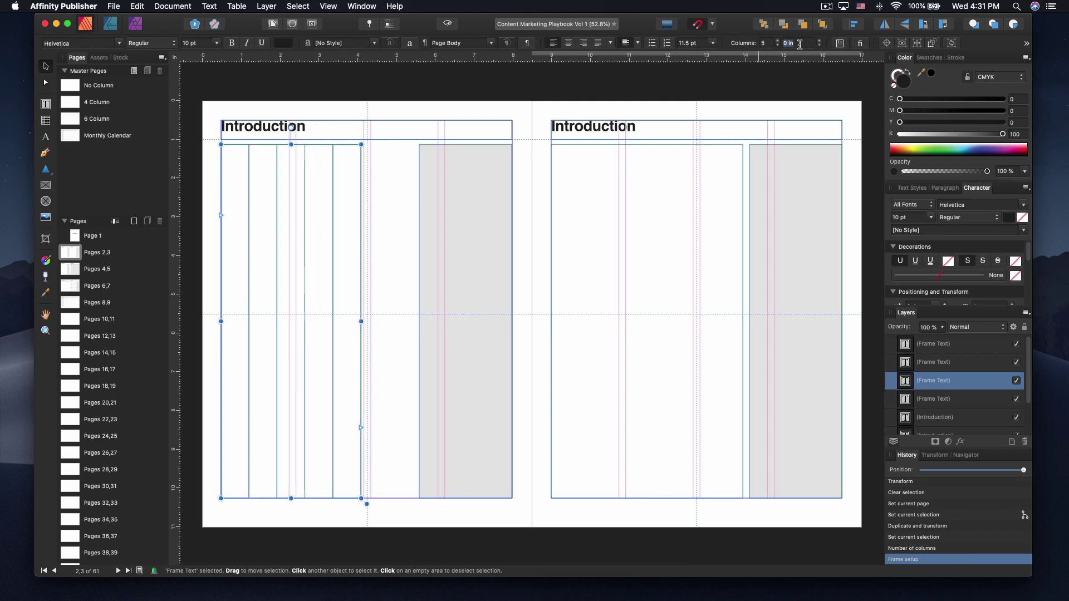
{"action": "type", "text": ".125"}
{"action": "key", "text": "Return"}
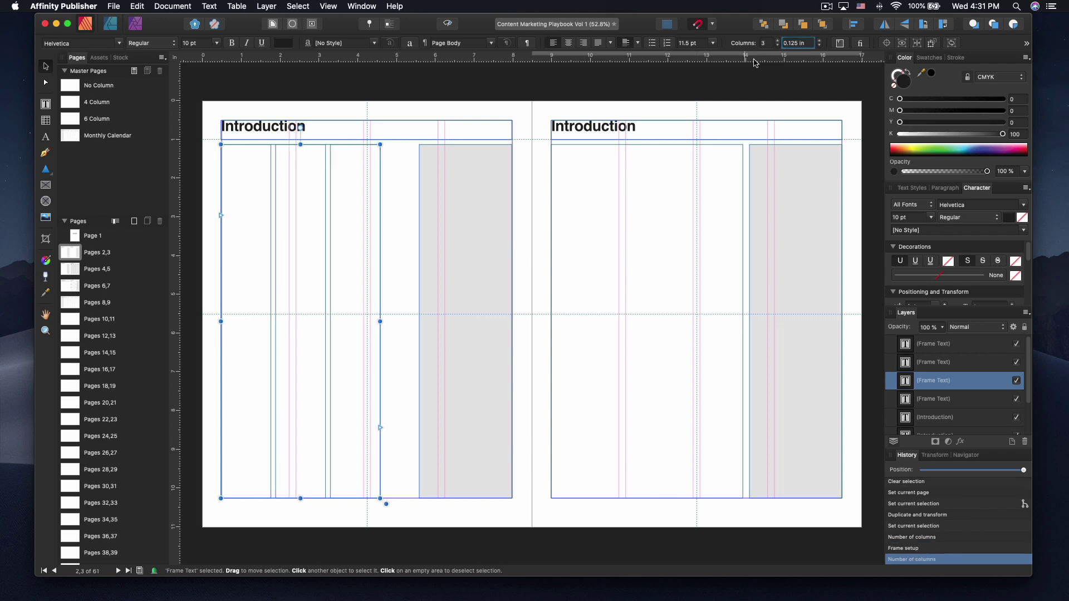
{"action": "left_click_drag", "start_coordinate": [382, 321], "coordinate": [405, 321]}
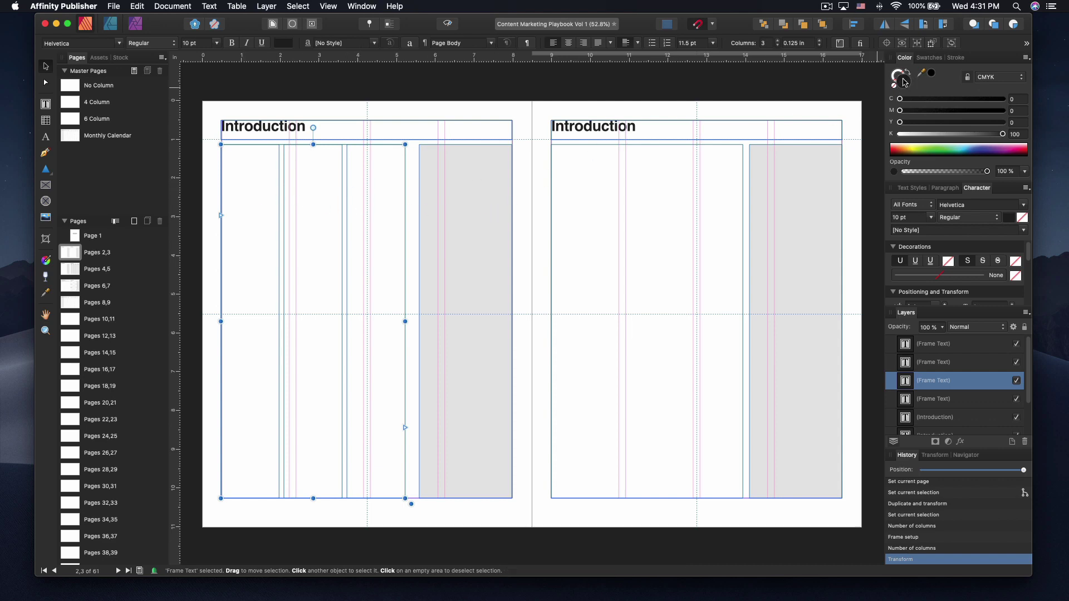
{"action": "mouse_move", "coordinate": [472, 182]}
{"action": "left_mouse_down"}
{"action": "mouse_move", "coordinate": [490, 196]}
{"action": "mouse_move", "coordinate": [441, 194]}
{"action": "mouse_move", "coordinate": [453, 189]}
{"action": "left_mouse_up"}
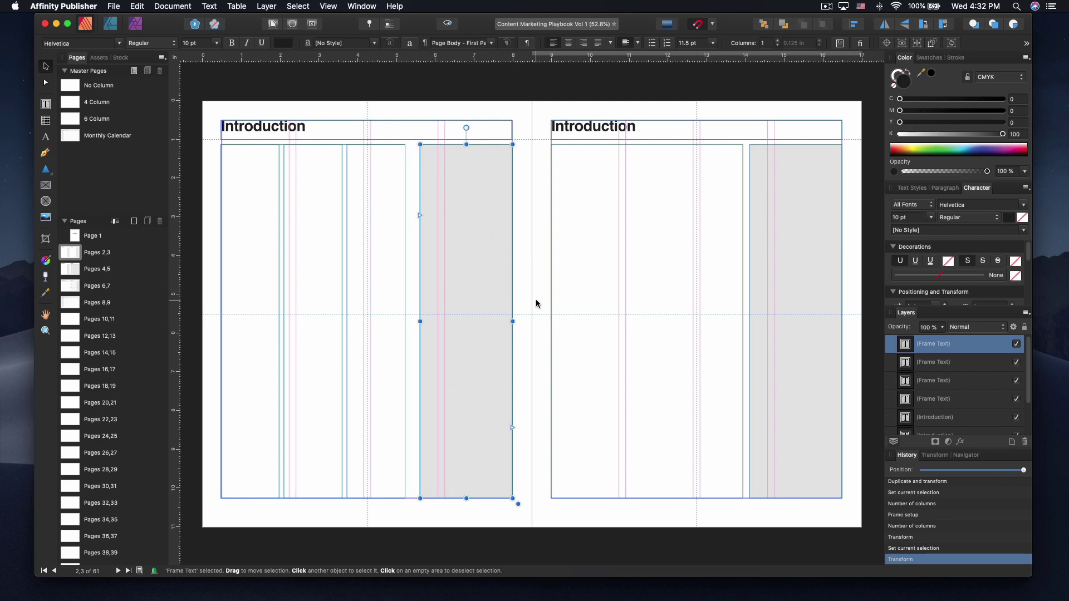
{"action": "left_click", "coordinate": [340, 262]}
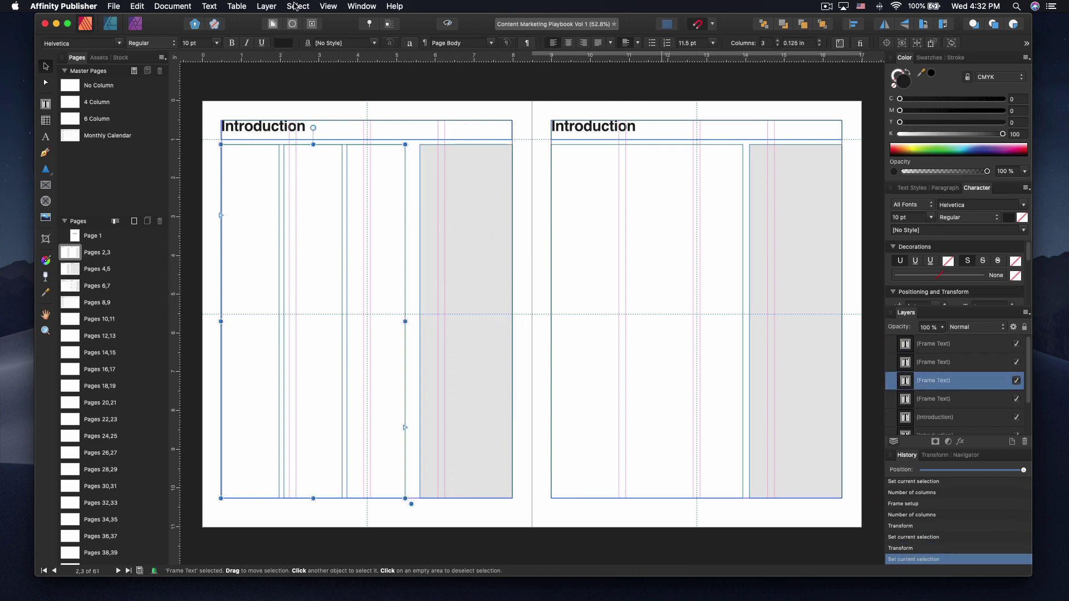
{"action": "left_click", "coordinate": [337, 4]}
{"action": "mouse_move", "coordinate": [360, 240]}
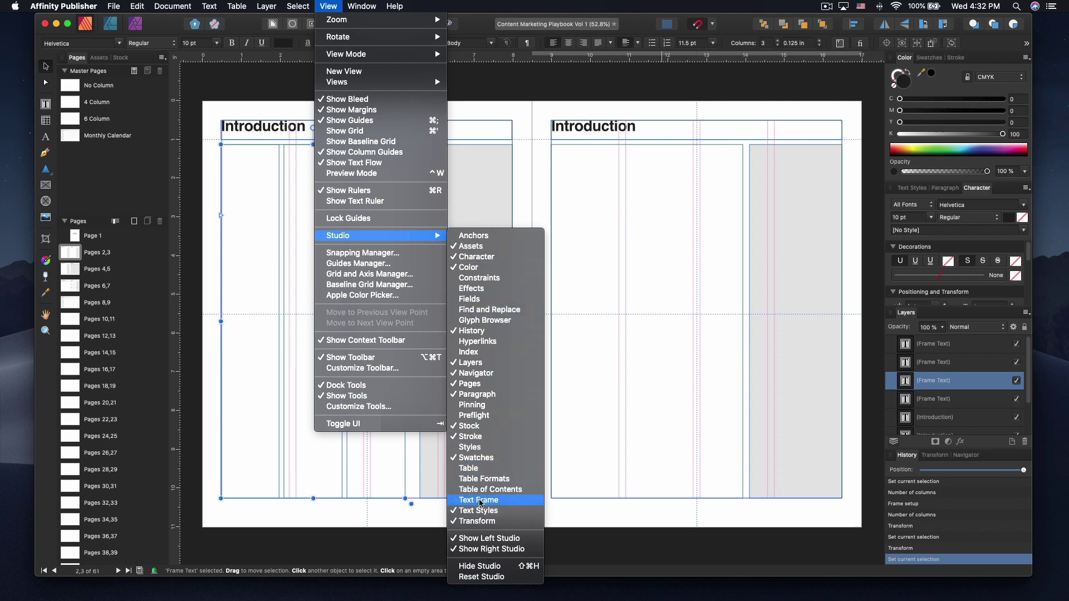
{"action": "left_click", "coordinate": [811, 72]}
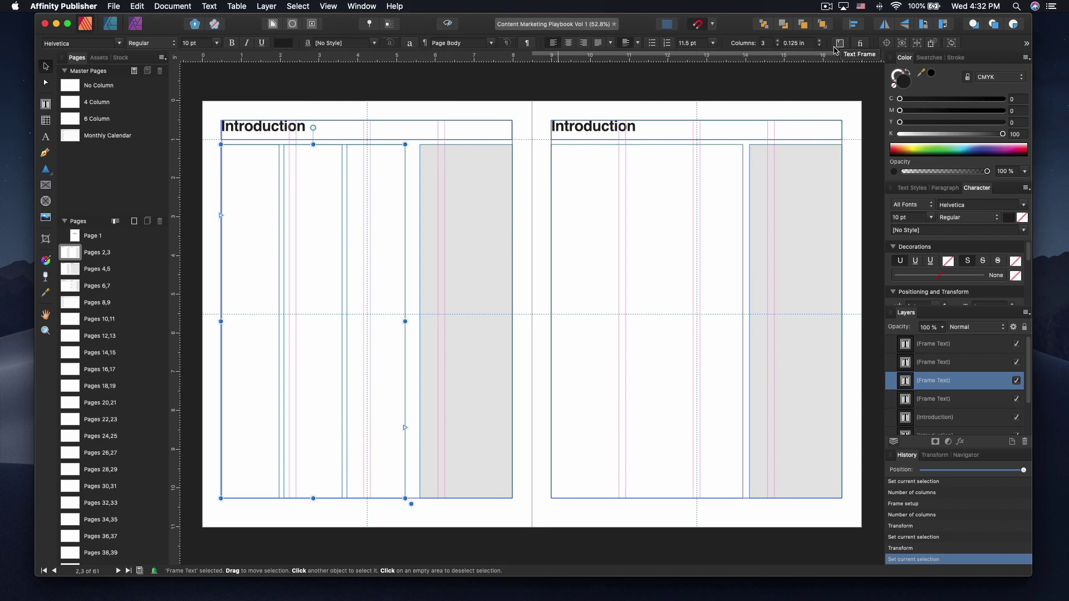
{"action": "left_click", "coordinate": [861, 45]}
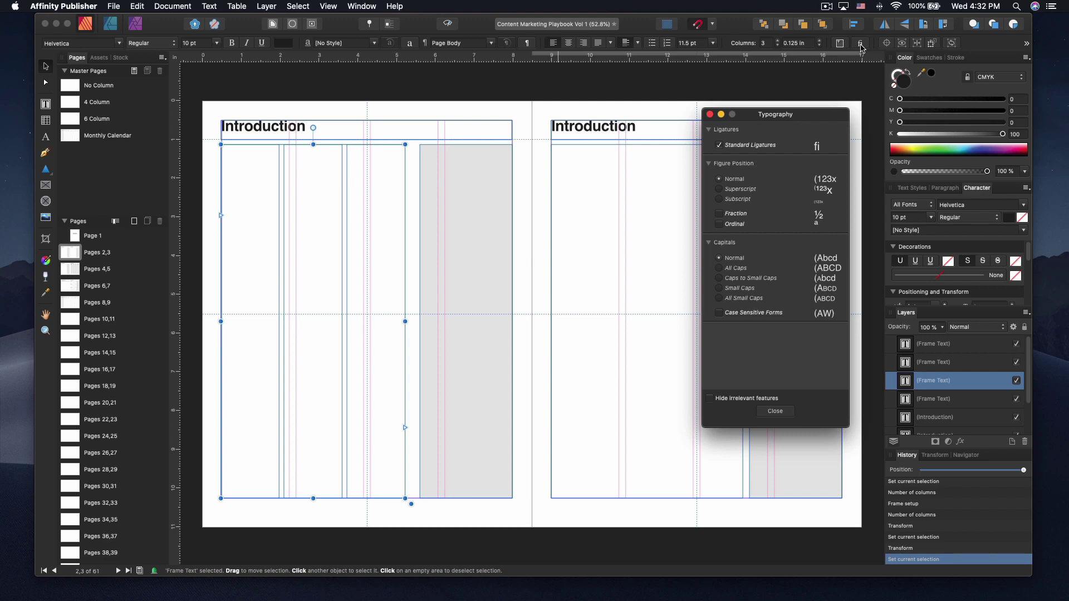
{"action": "left_click", "coordinate": [710, 114]}
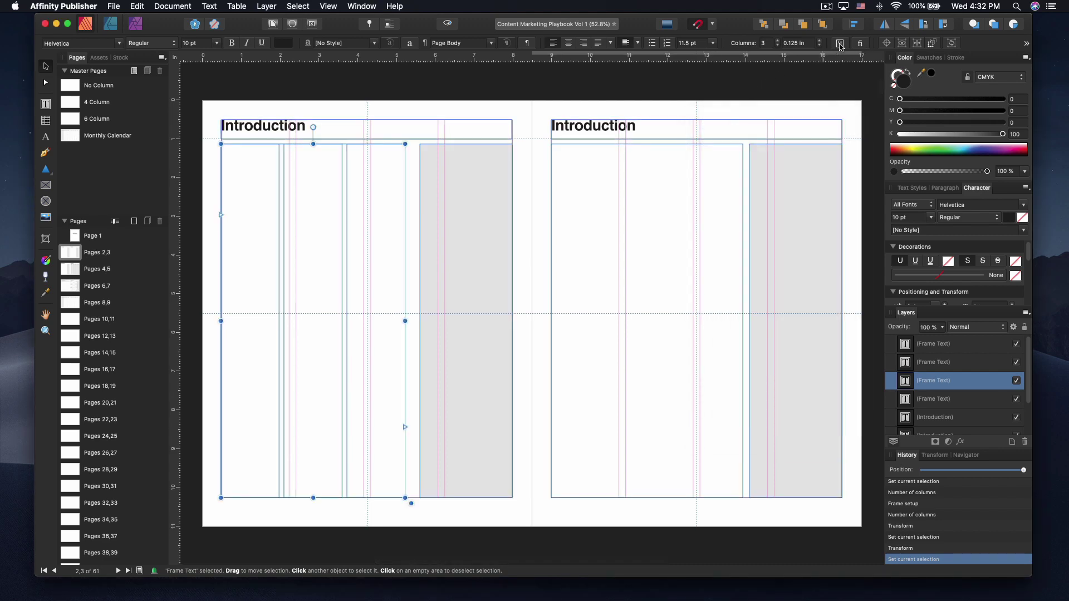
Open the body frame's Text Frame settings and set its three column widths to 1.4, 1.72 and 1.38 in.
{"action": "left_click", "coordinate": [839, 43]}
{"action": "scroll", "coordinate": [373, 205], "scroll_direction": "down", "scroll_amount": 1}
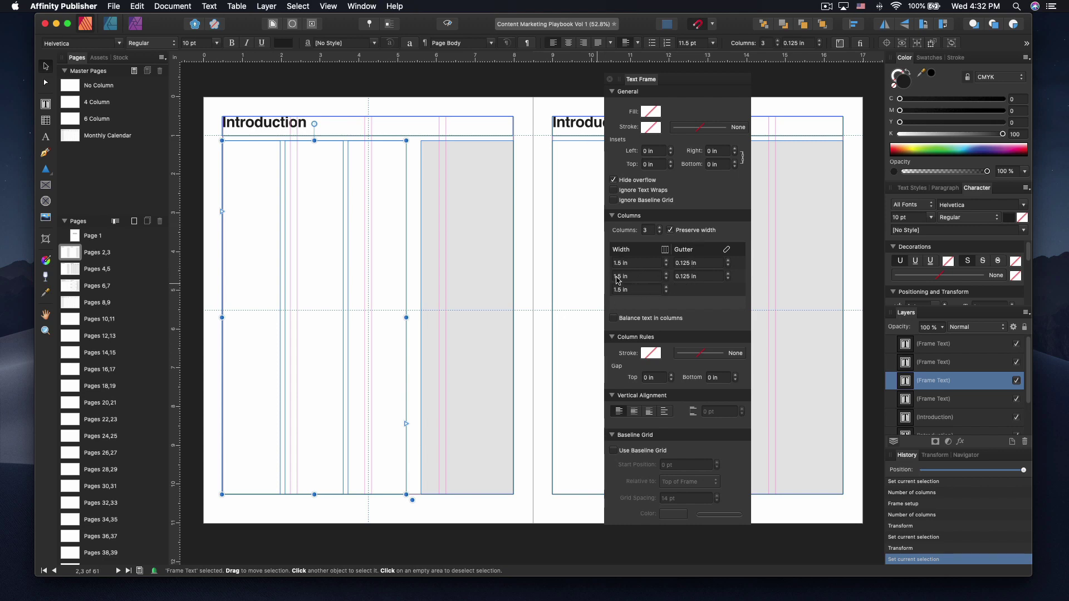
{"action": "left_click", "coordinate": [668, 275]}
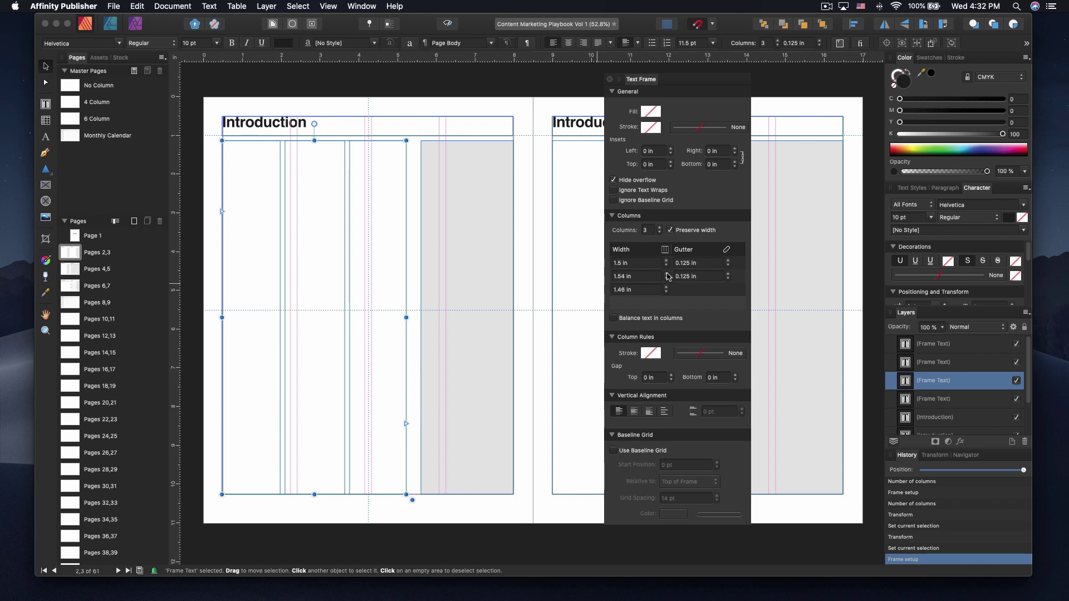
{"action": "left_click", "coordinate": [668, 275]}
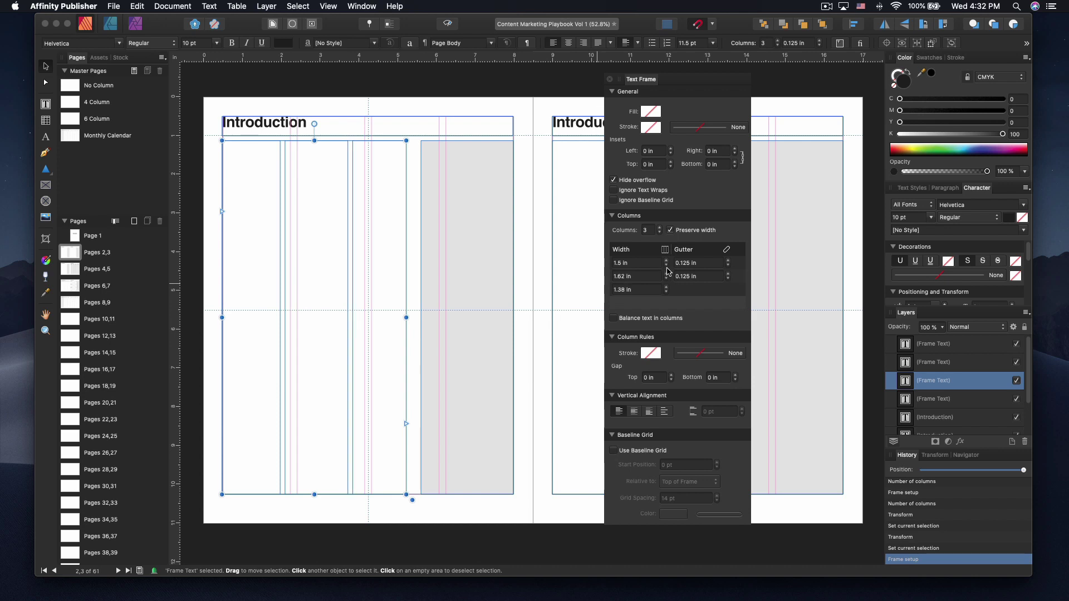
{"action": "left_click", "coordinate": [666, 266]}
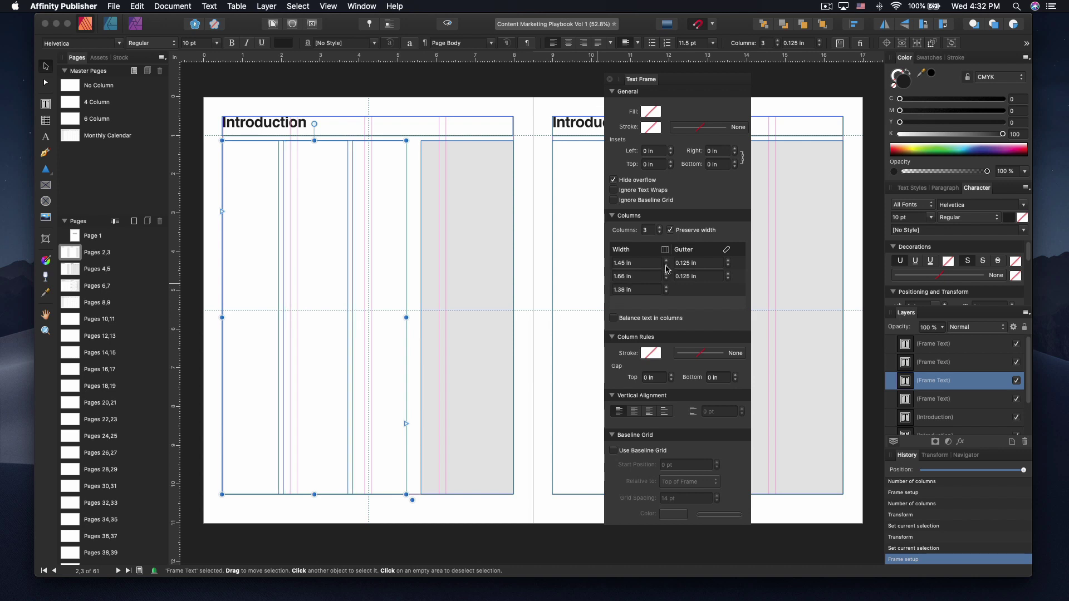
{"action": "left_click", "coordinate": [666, 266]}
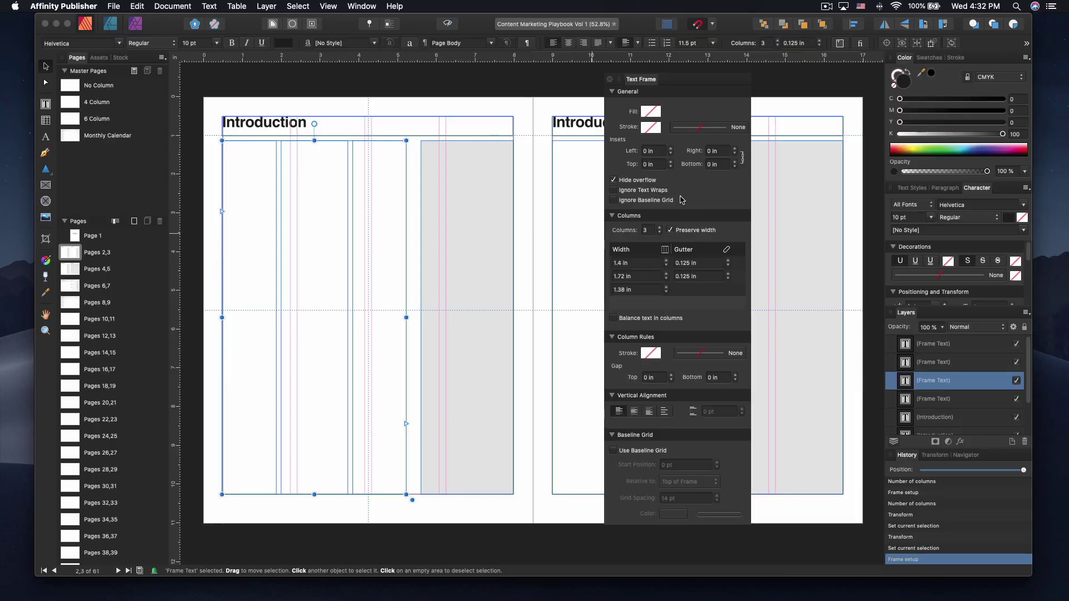
Try a different fill on page 2's grey sidebar frame and browse the available colour modes.
{"action": "left_click", "coordinate": [477, 241]}
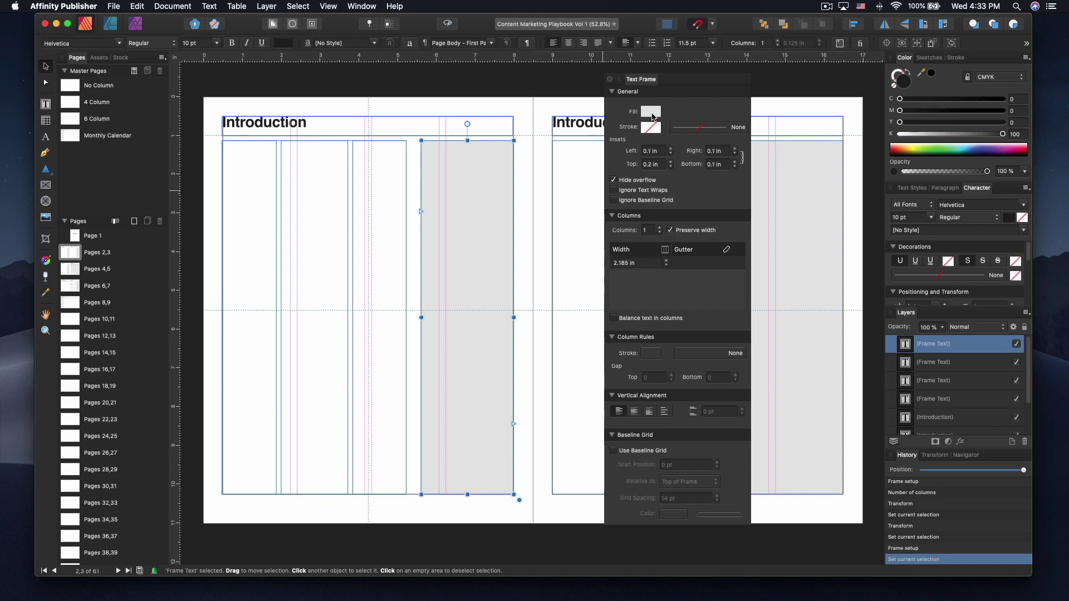
{"action": "left_click", "coordinate": [651, 112]}
{"action": "mouse_move", "coordinate": [673, 193]}
{"action": "left_mouse_down"}
{"action": "mouse_move", "coordinate": [694, 193]}
{"action": "mouse_move", "coordinate": [669, 196]}
{"action": "left_mouse_up"}
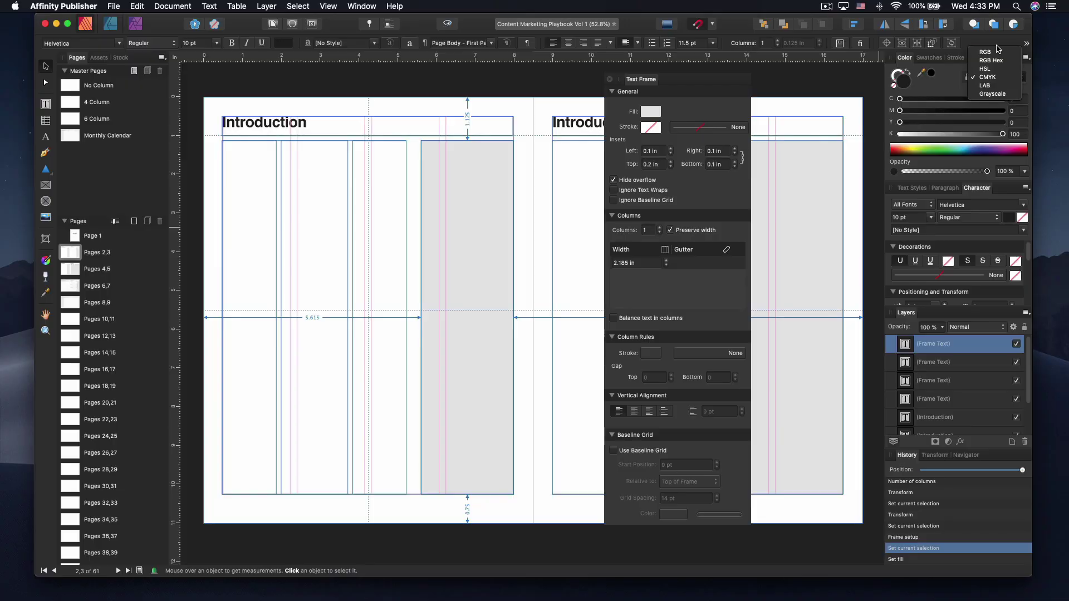
{"action": "left_click", "coordinate": [990, 77]}
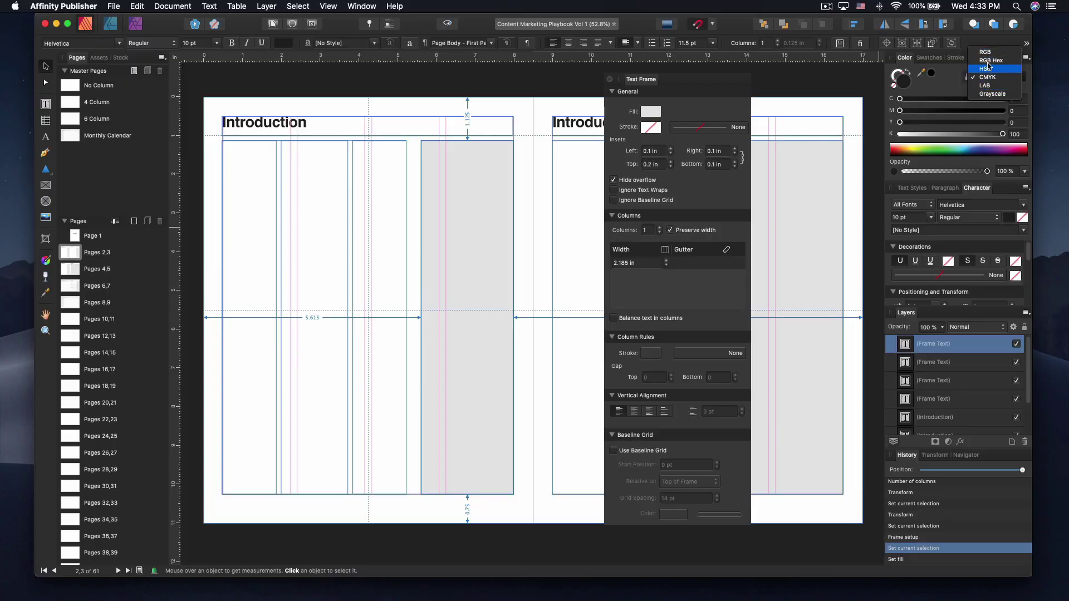
{"action": "left_click", "coordinate": [952, 102]}
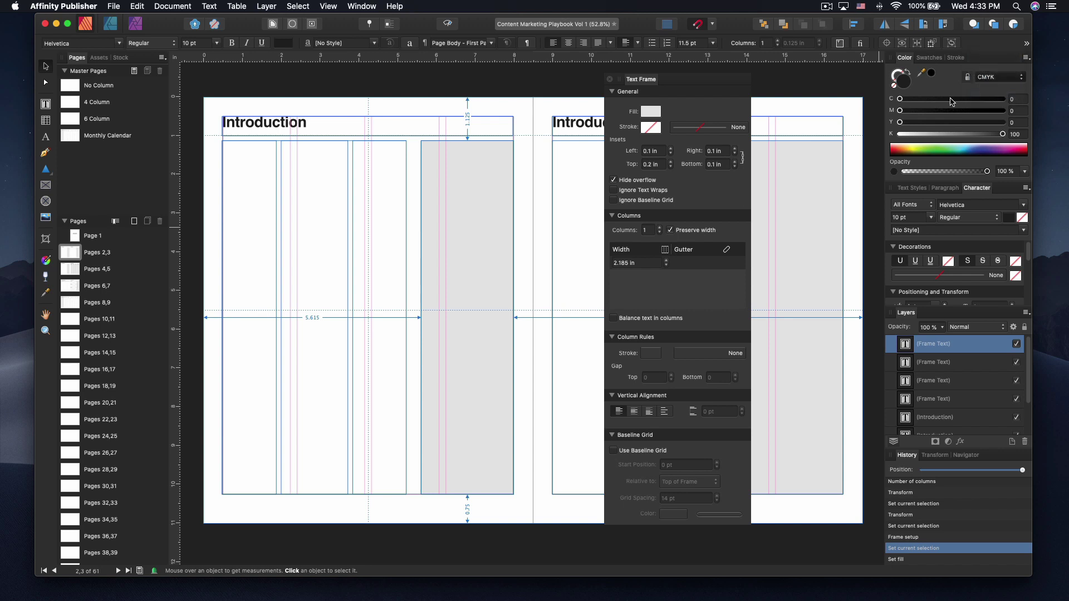
Move the Text Frame settings aside and delete the heading, three-column and sidebar frames from page 2.
{"action": "left_click_drag", "start_coordinate": [683, 81], "coordinate": [807, 78]}
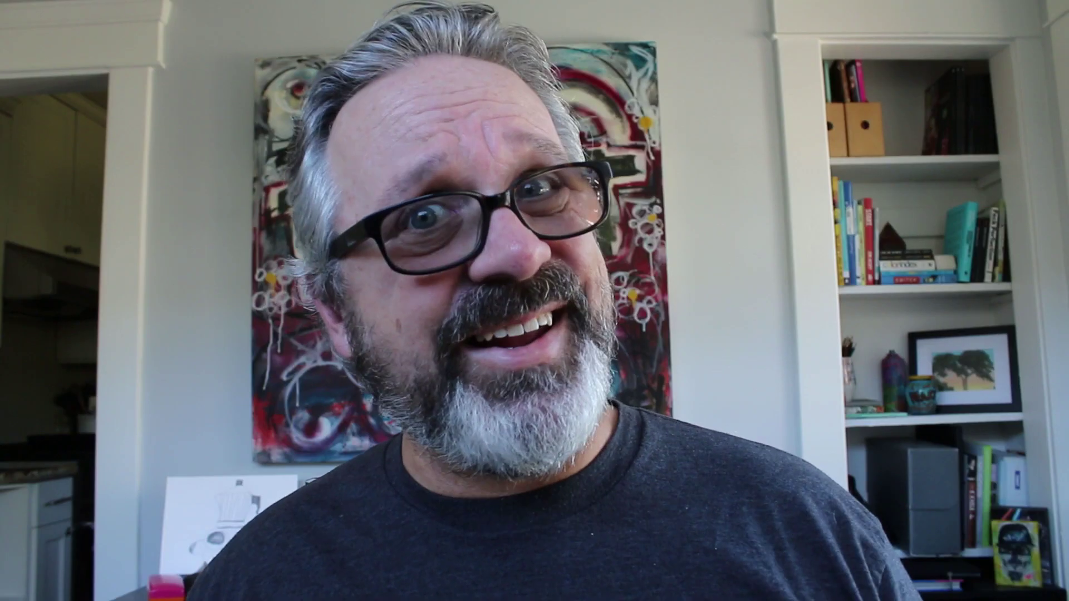
{"action": "left_click_drag", "start_coordinate": [221, 104], "coordinate": [234, 220]}
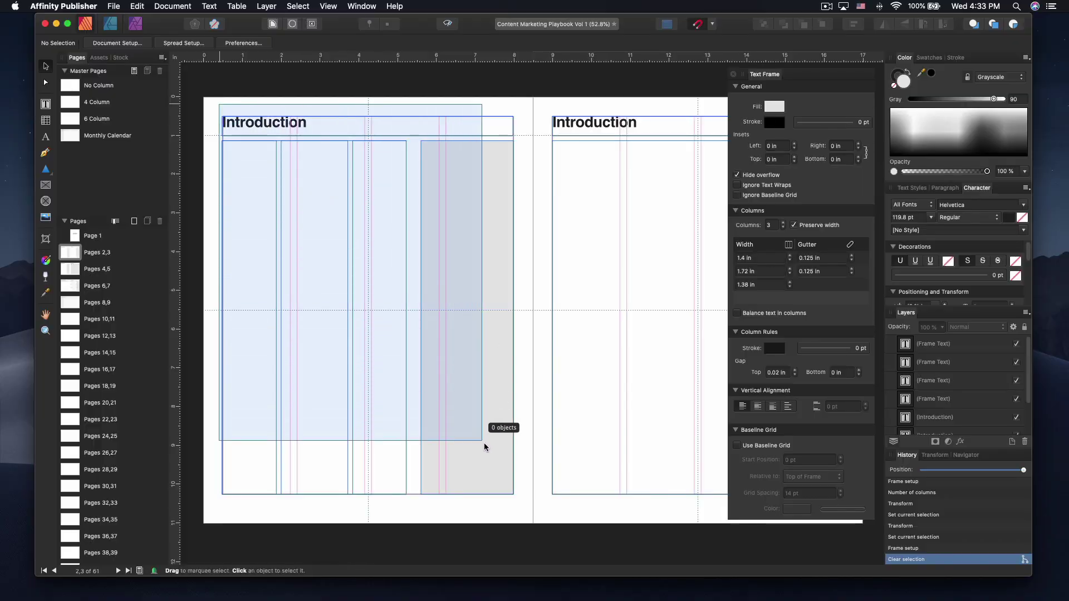
{"action": "left_click", "coordinate": [339, 246]}
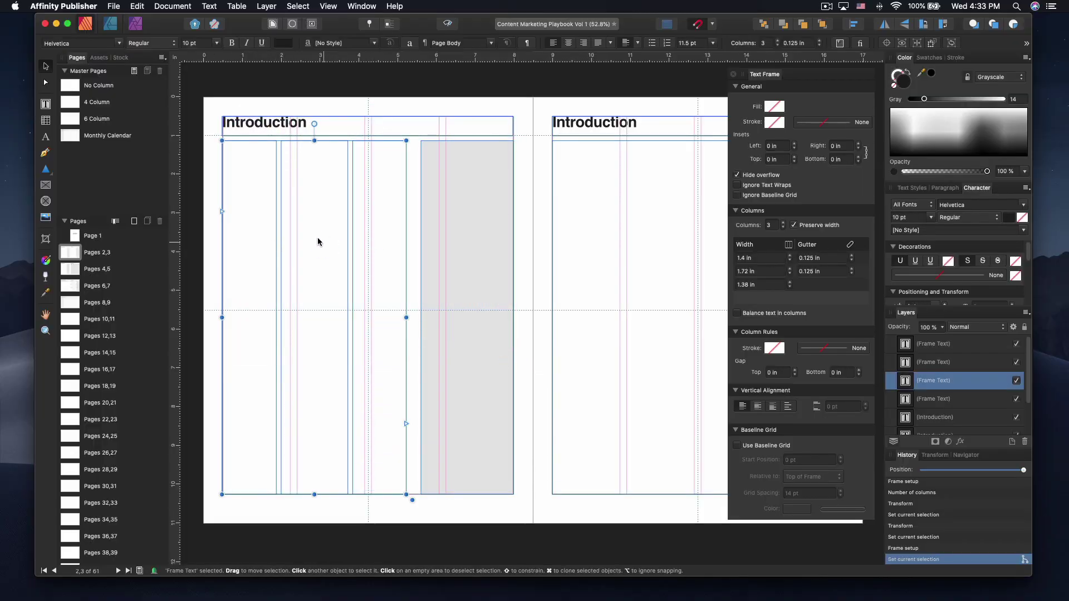
{"action": "mouse_move", "coordinate": [314, 231]}
{"action": "left_mouse_down"}
{"action": "mouse_move", "coordinate": [303, 232]}
{"action": "mouse_move", "coordinate": [322, 231]}
{"action": "left_mouse_up"}
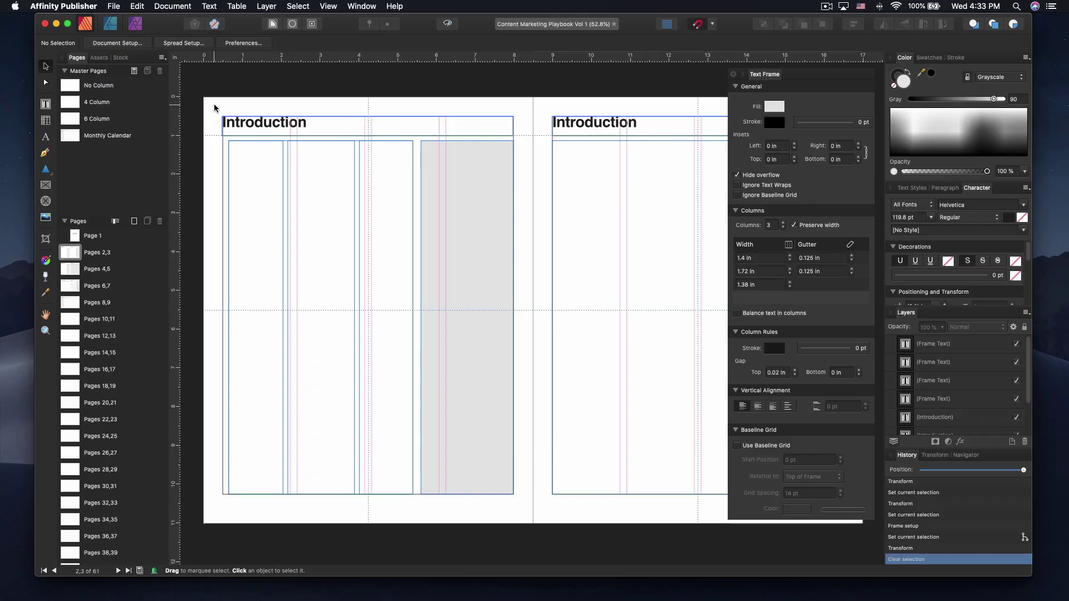
{"action": "left_click_drag", "start_coordinate": [214, 105], "coordinate": [536, 517]}
{"action": "key", "text": "Delete"}
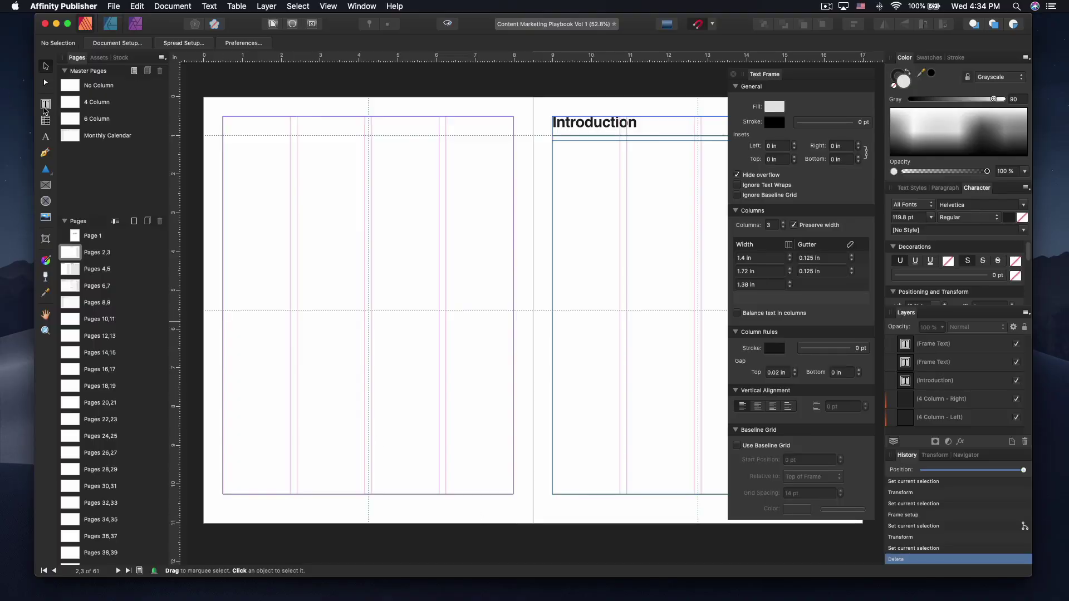
Draw a grey three-column text frame across page 2 and enlarge it to the inner margin, about 7.3 in wide.
{"action": "left_click", "coordinate": [45, 106]}
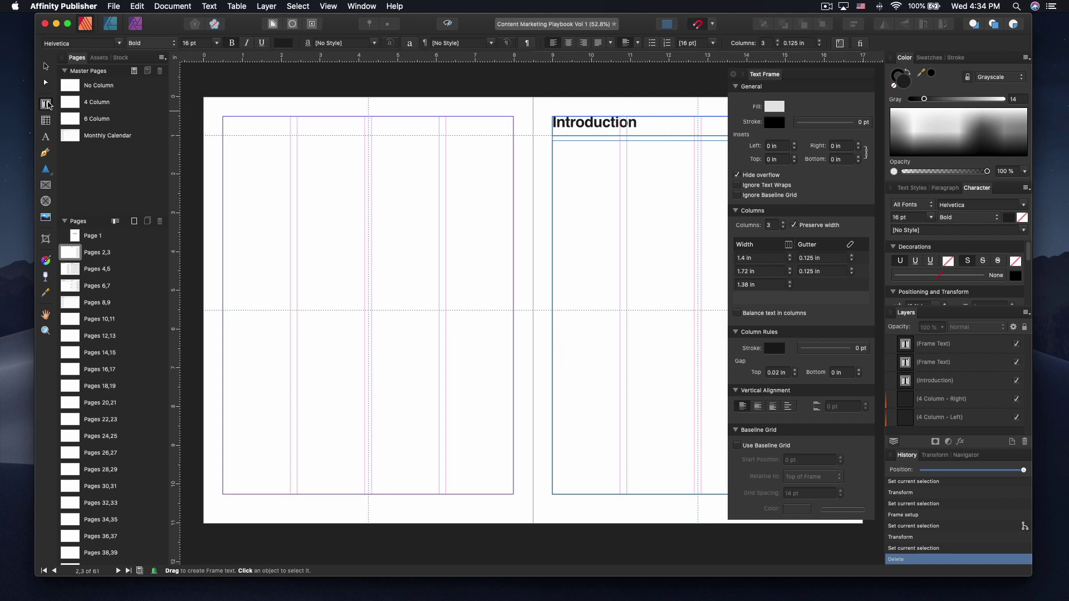
{"action": "left_click_drag", "start_coordinate": [231, 136], "coordinate": [454, 393]}
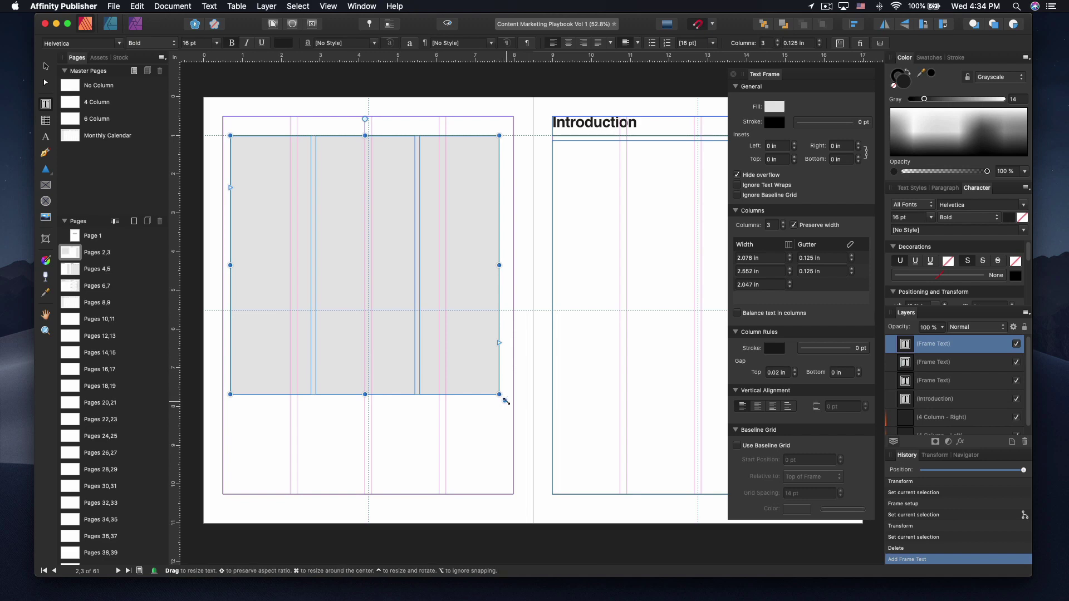
{"action": "left_click_drag", "start_coordinate": [505, 400], "coordinate": [519, 415]}
{"action": "left_click", "coordinate": [611, 251]}
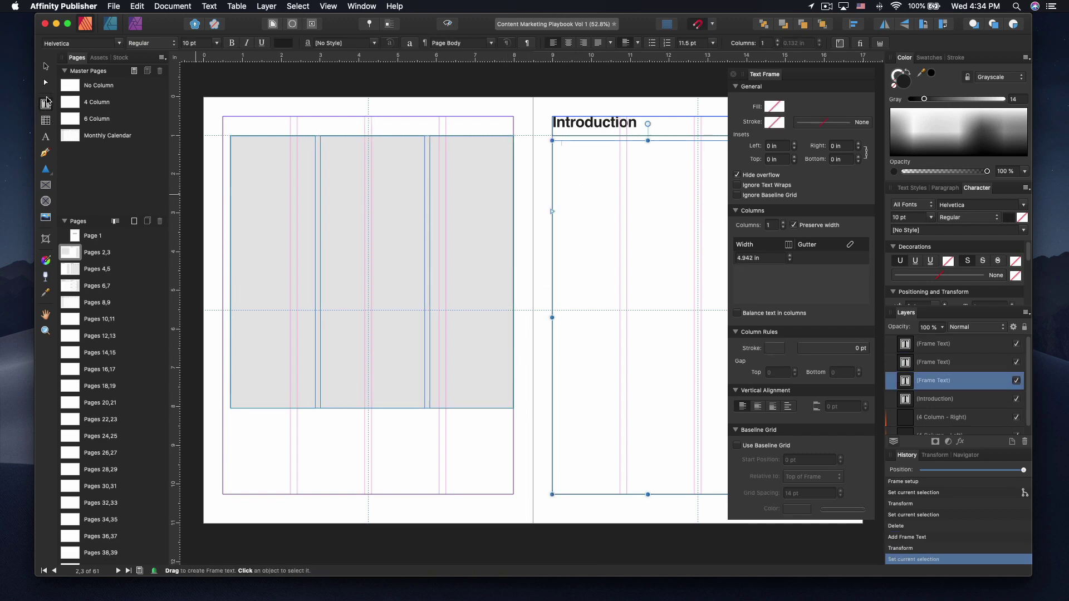
{"action": "left_click_drag", "start_coordinate": [260, 431], "coordinate": [368, 486]}
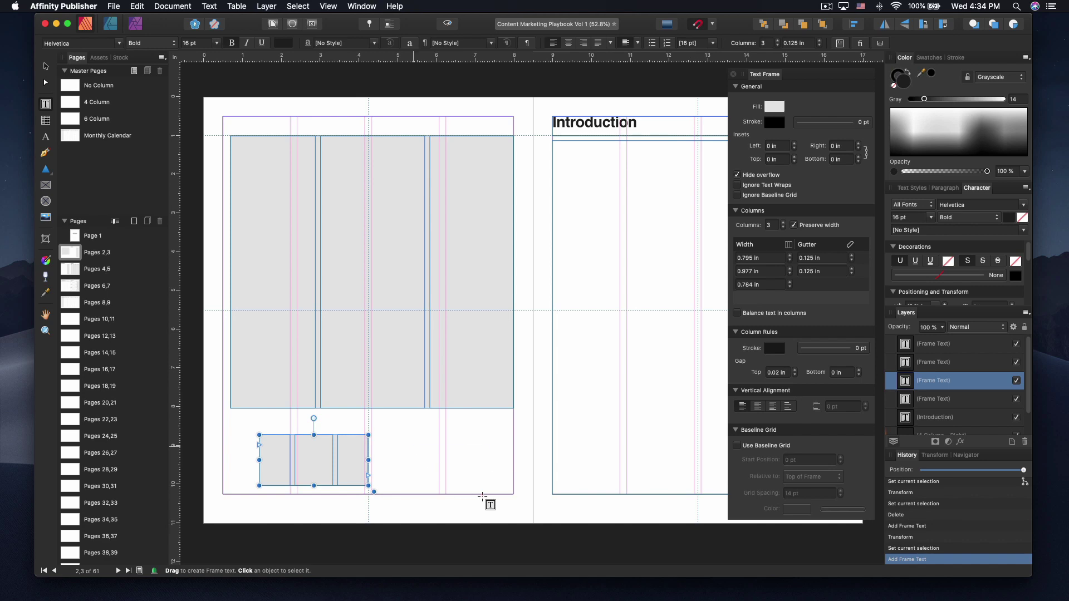
{"action": "left_click_drag", "start_coordinate": [412, 447], "coordinate": [481, 495]}
{"action": "key", "text": "super+z"}
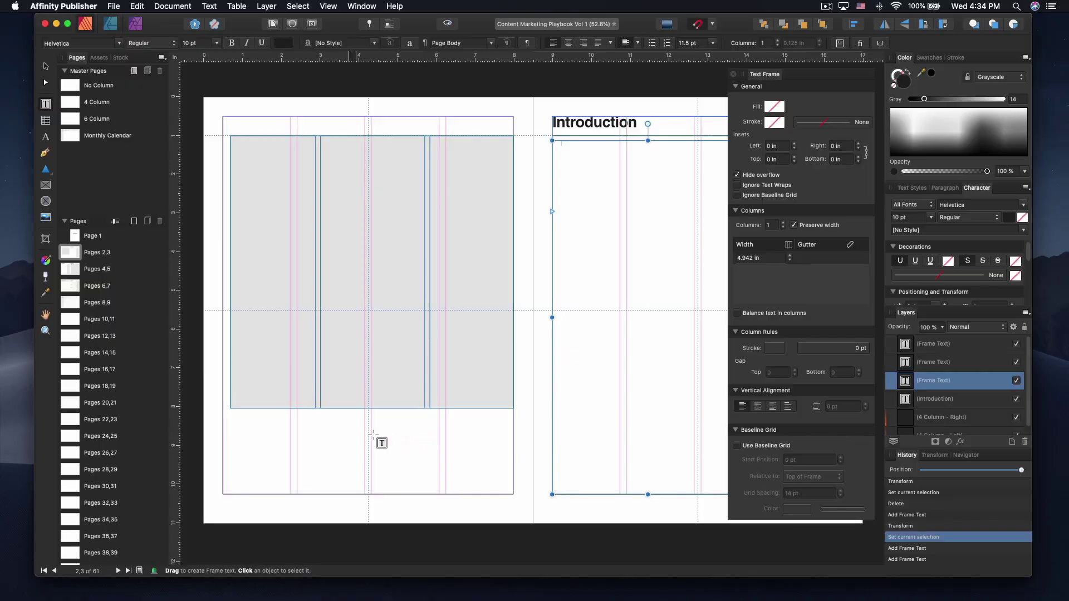
Draw a small text frame about 2 in wide below the large grey frame and set it to 6 columns.
{"action": "left_click_drag", "start_coordinate": [347, 426], "coordinate": [425, 472]}
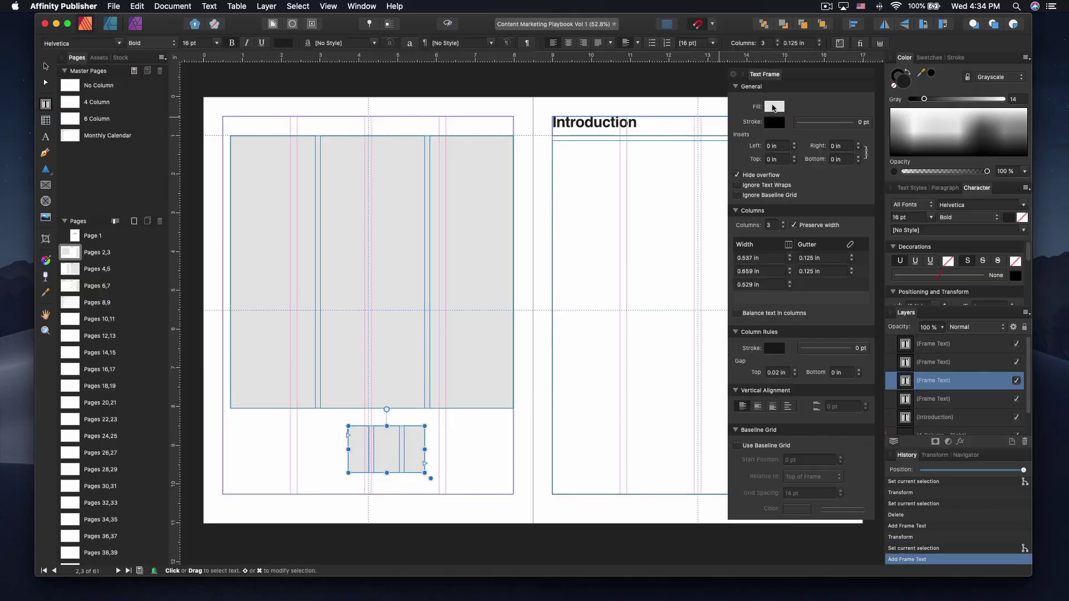
{"action": "left_click", "coordinate": [786, 223]}
{"action": "left_click", "coordinate": [786, 223]}
{"action": "left_click", "coordinate": [785, 223]}
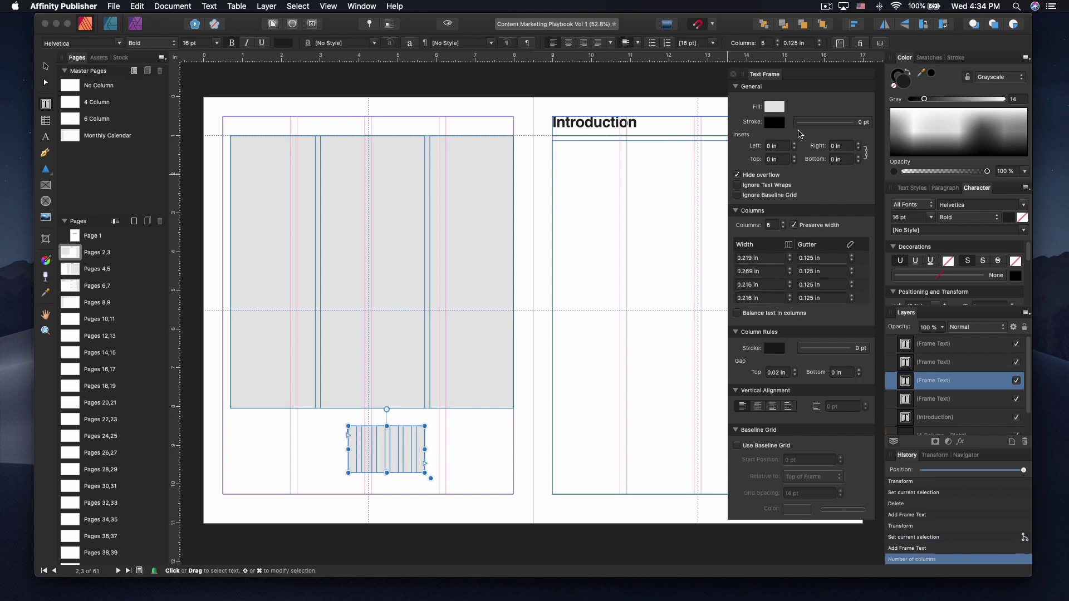
Set the small frame's fill to C 69, M 0, Y 100, K 0 and its stroke width to 9.5 pt.
{"action": "left_click", "coordinate": [774, 106]}
{"action": "left_click", "coordinate": [774, 105]}
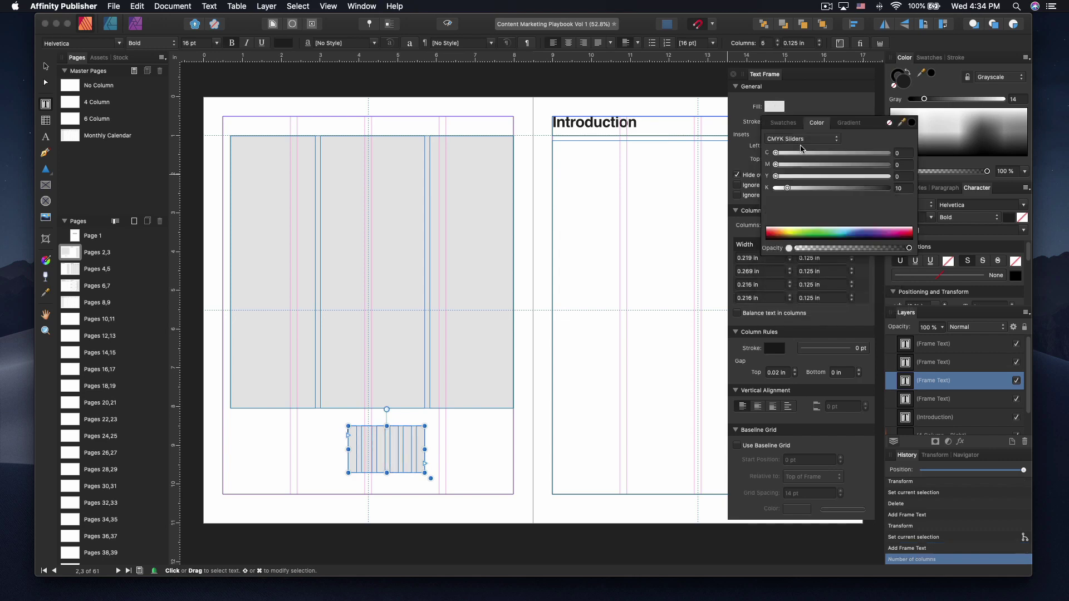
{"action": "left_click", "coordinate": [846, 153]}
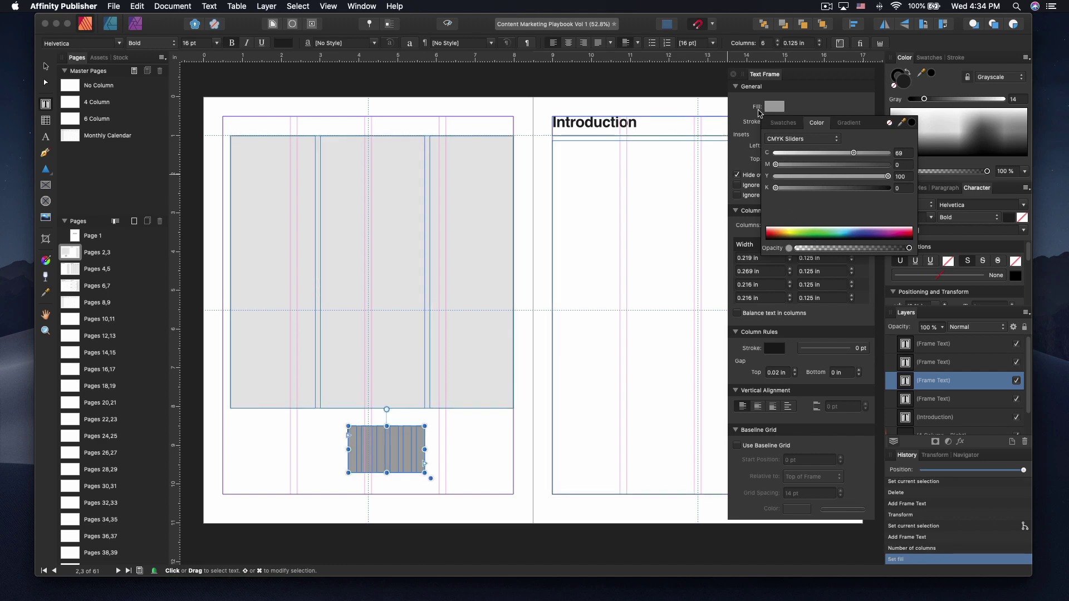
{"action": "left_click", "coordinate": [760, 114]}
{"action": "left_click", "coordinate": [824, 122]}
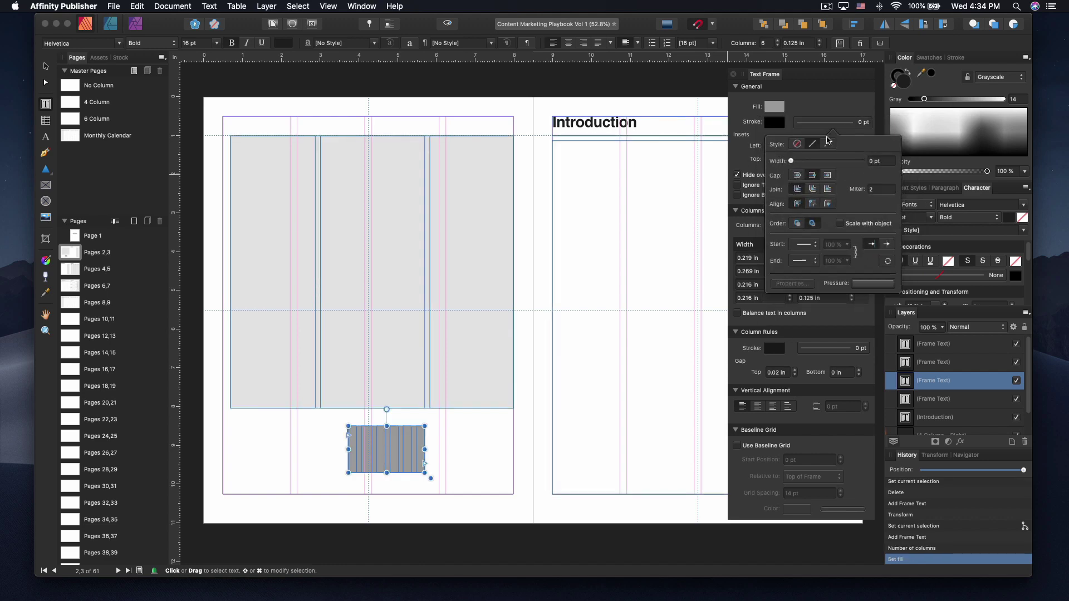
{"action": "left_click_drag", "start_coordinate": [790, 161], "coordinate": [822, 162]}
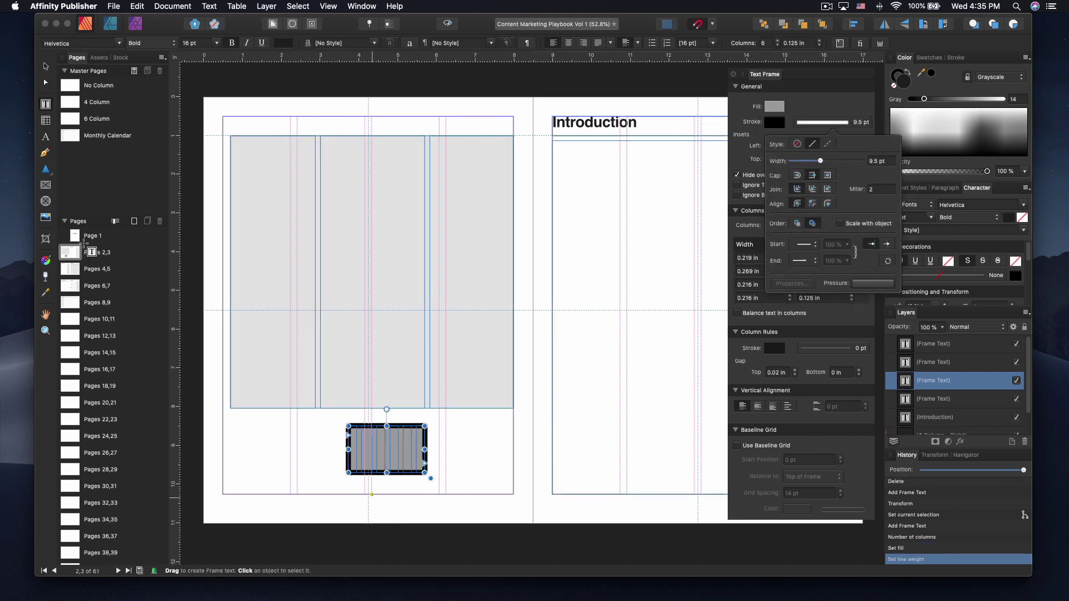
Deselect the small frame and draw a second text frame about 2.3 in wide beside it, near the outer margin.
{"action": "left_click", "coordinate": [46, 70]}
{"action": "left_click", "coordinate": [262, 454]}
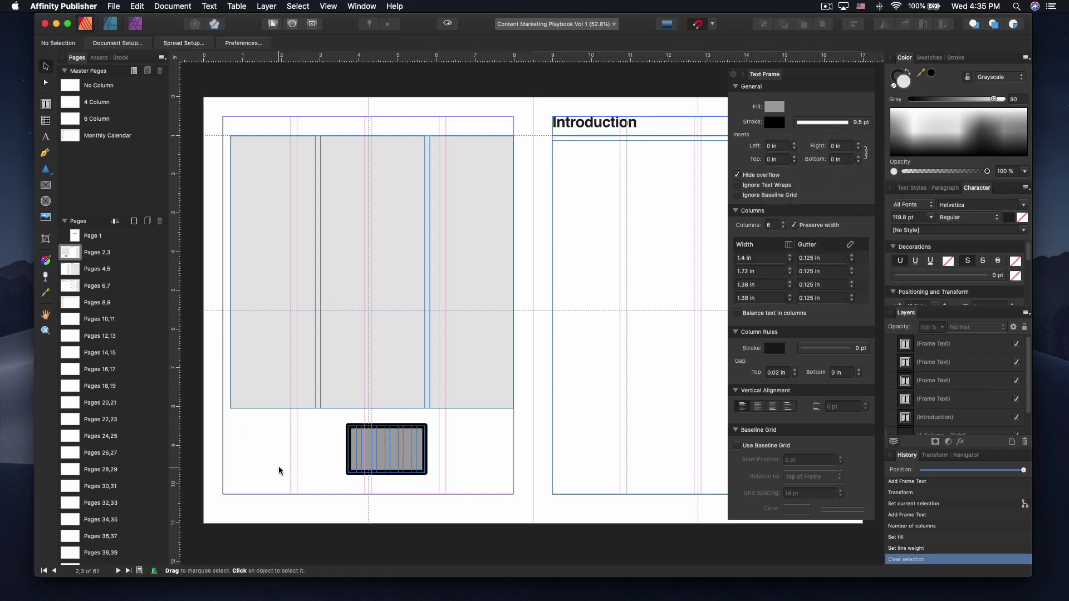
{"action": "left_click", "coordinate": [45, 105]}
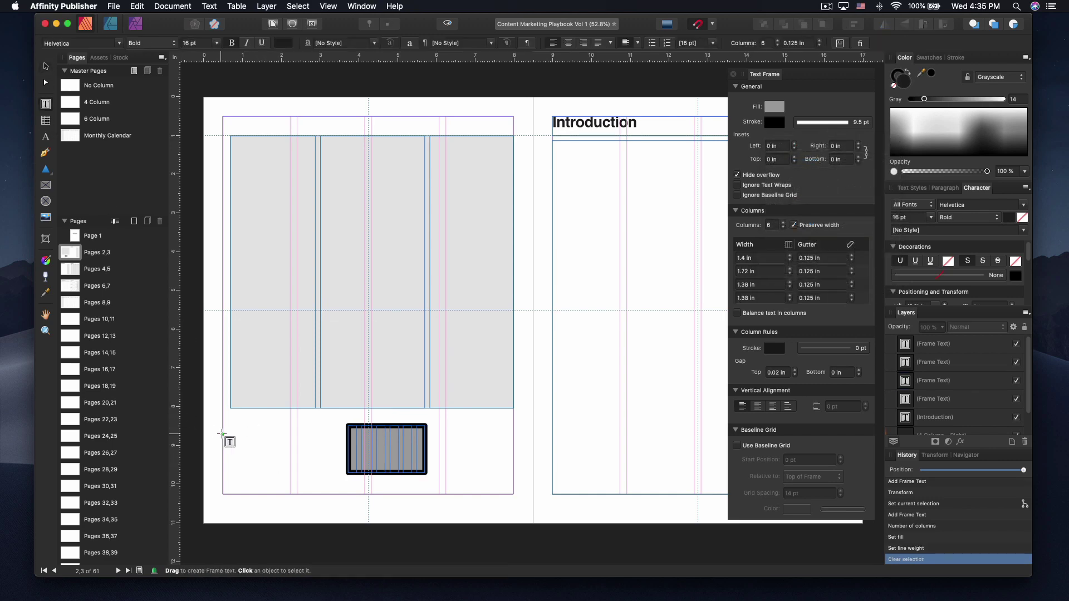
{"action": "left_click_drag", "start_coordinate": [244, 427], "coordinate": [324, 480]}
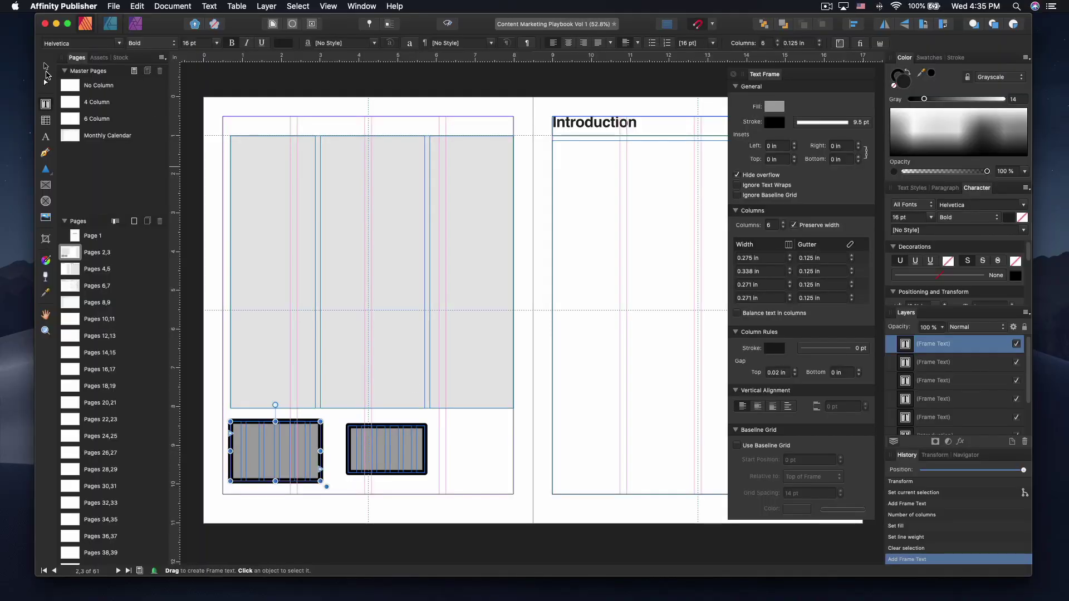
Delete the two small outlined frames and the large grey three-column frame from page 2.
{"action": "left_click", "coordinate": [46, 67]}
{"action": "left_click_drag", "start_coordinate": [481, 483], "coordinate": [215, 335]}
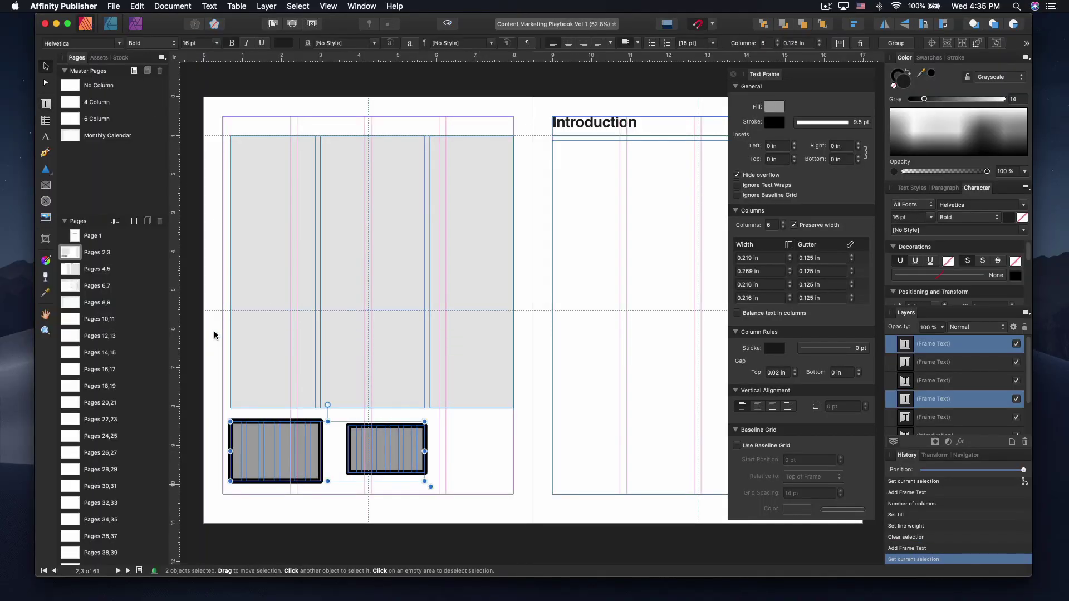
{"action": "key", "text": "Delete"}
{"action": "left_click", "coordinate": [258, 327]}
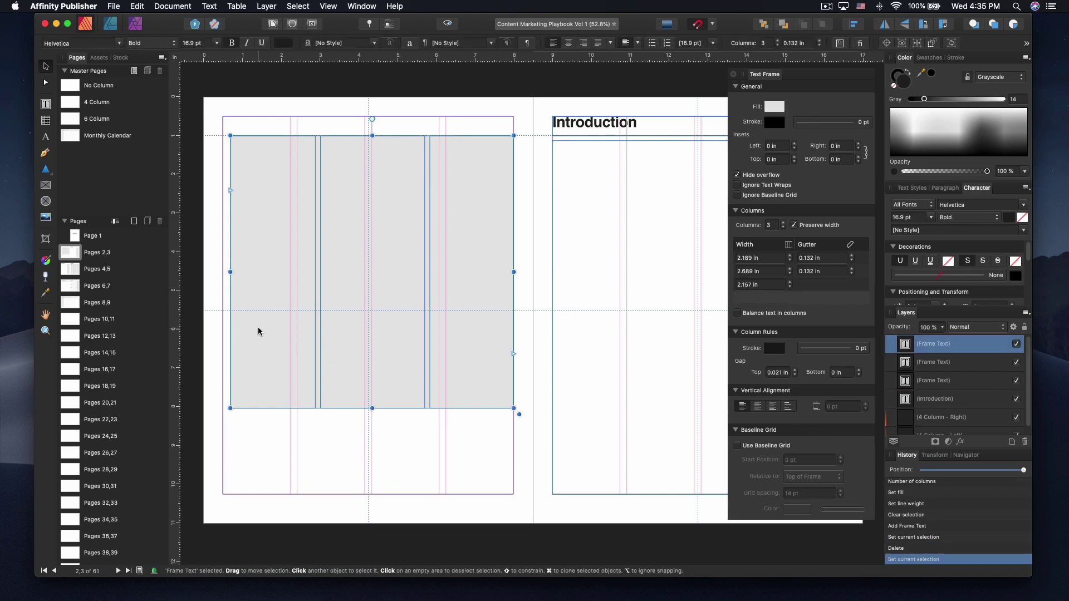
{"action": "key", "text": "Delete"}
Draw a text frame about 4 in wide from page 2's upper outer margin corner and remove its fill and stroke.
{"action": "left_click", "coordinate": [45, 105]}
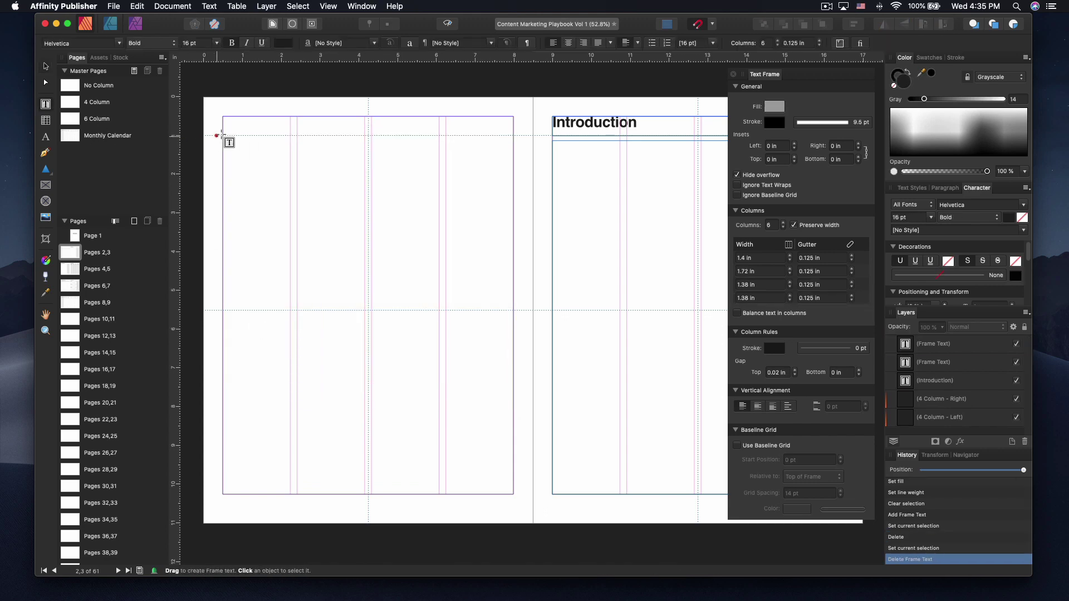
{"action": "left_click_drag", "start_coordinate": [222, 116], "coordinate": [377, 240]}
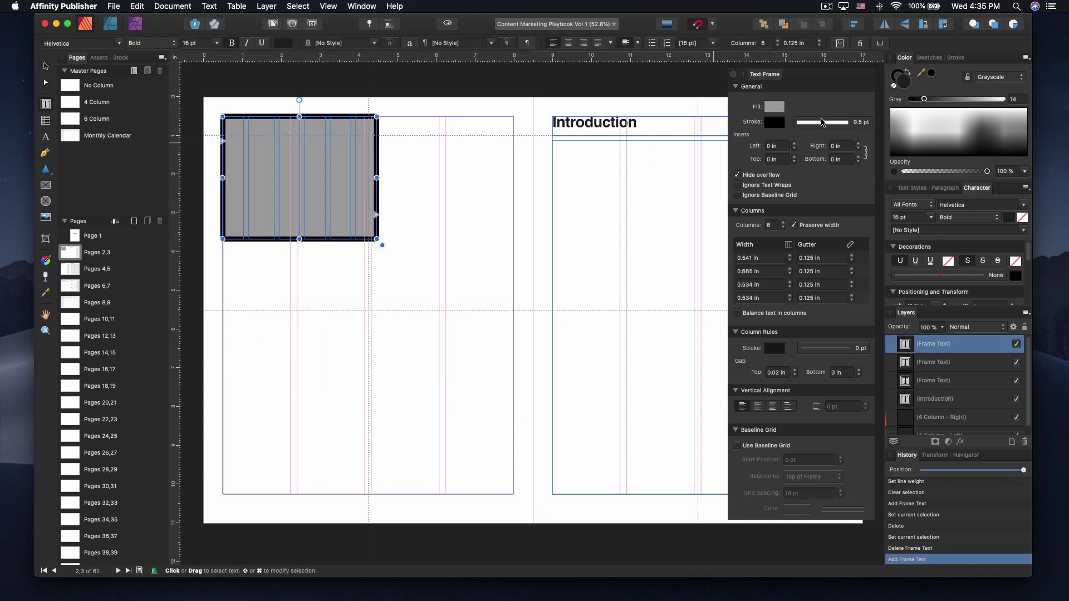
{"action": "left_click", "coordinate": [782, 123]}
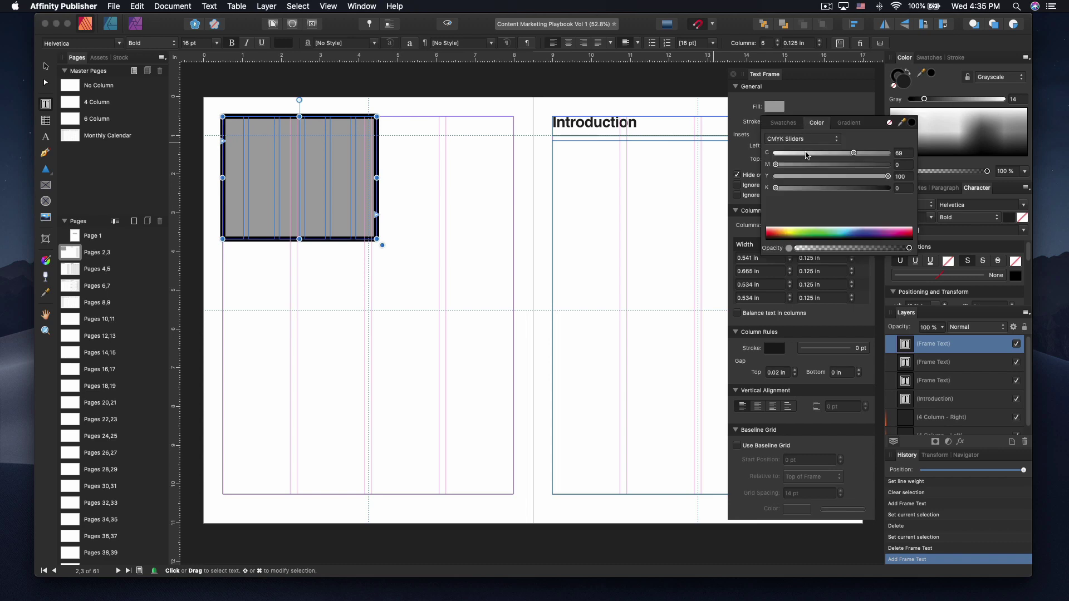
{"action": "left_click", "coordinate": [801, 233]}
{"action": "left_click", "coordinate": [889, 123]}
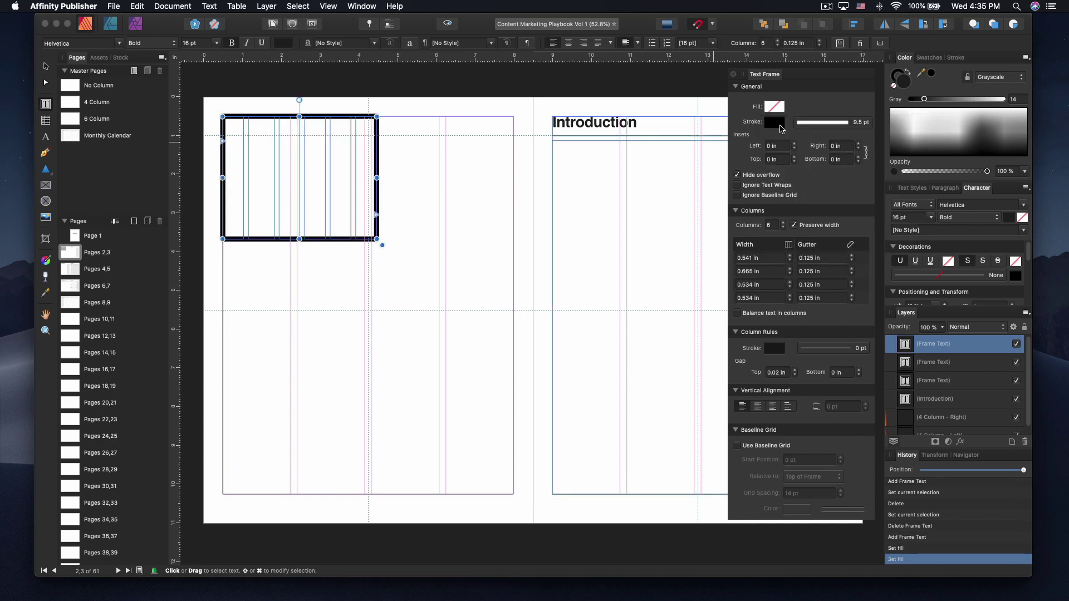
{"action": "left_click", "coordinate": [822, 125]}
{"action": "left_click", "coordinate": [798, 143]}
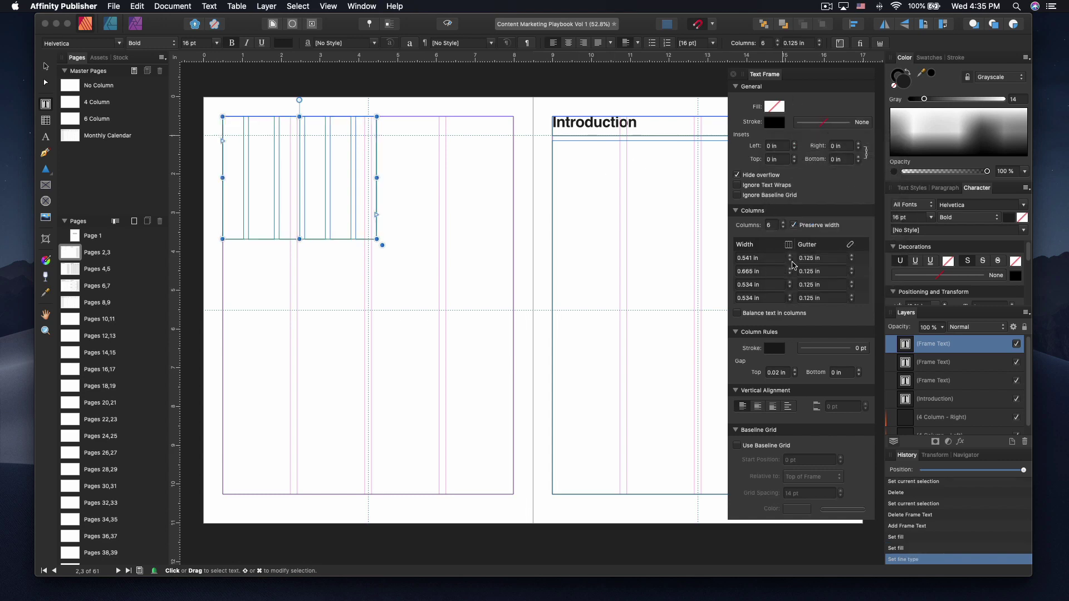
Set the new text frame to 1 column and deselect it.
{"action": "left_click", "coordinate": [783, 228]}
{"action": "left_click", "coordinate": [783, 227]}
{"action": "left_click", "coordinate": [783, 227]}
{"action": "left_click", "coordinate": [783, 228]}
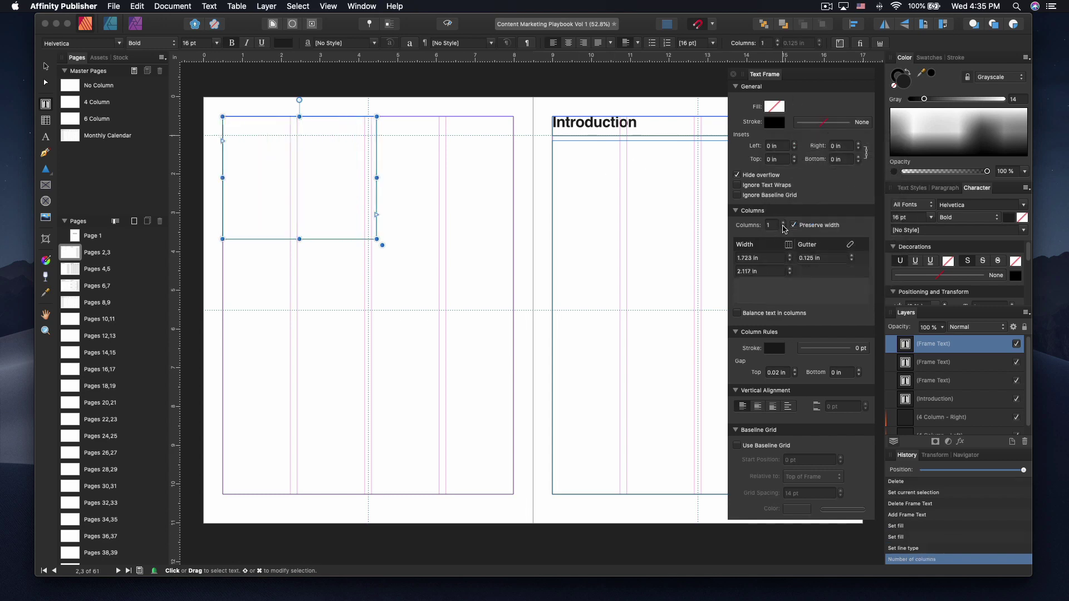
{"action": "left_click", "coordinate": [782, 228]}
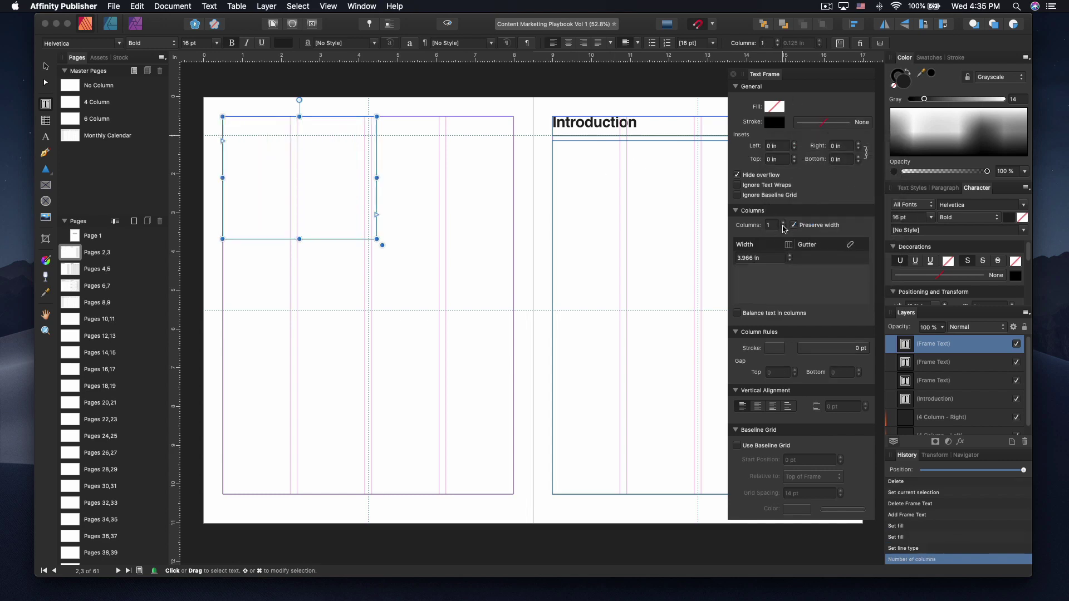
{"action": "left_click", "coordinate": [416, 308]}
Reshape the frame into a 7.5 in wide heading strip across page 2's upper margin area and duplicate it directly below.
{"action": "scroll", "coordinate": [596, 317], "scroll_direction": "down", "scroll_amount": 5}
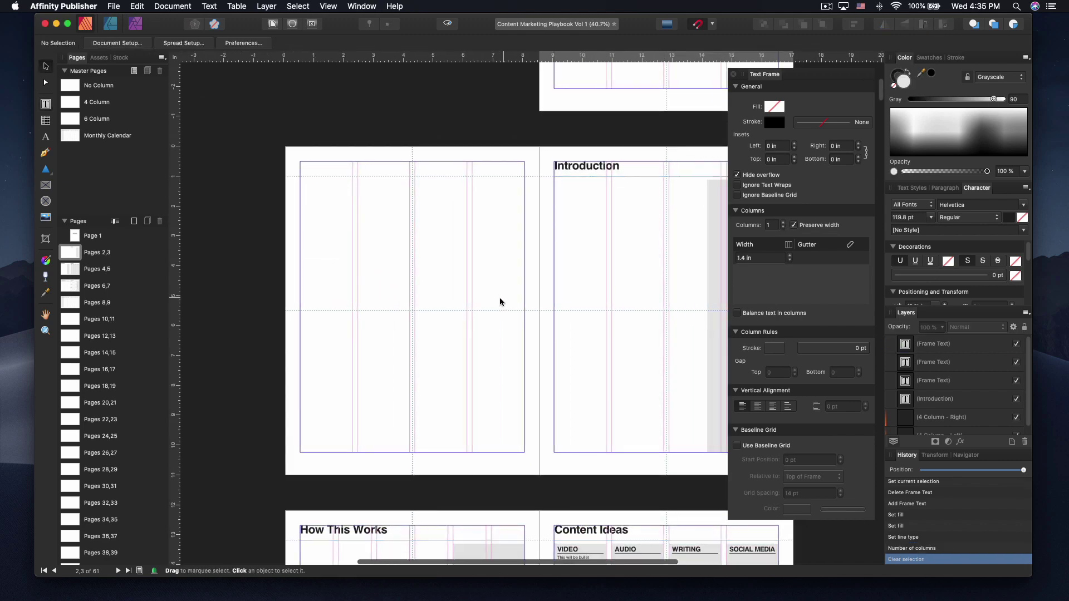
{"action": "key", "text": "t"}
{"action": "left_click_drag", "start_coordinate": [255, 146], "coordinate": [480, 161]}
{"action": "mouse_move", "coordinate": [406, 157]}
{"action": "left_mouse_down"}
{"action": "mouse_move", "coordinate": [405, 193]}
{"action": "mouse_move", "coordinate": [408, 176]}
{"action": "left_mouse_up"}
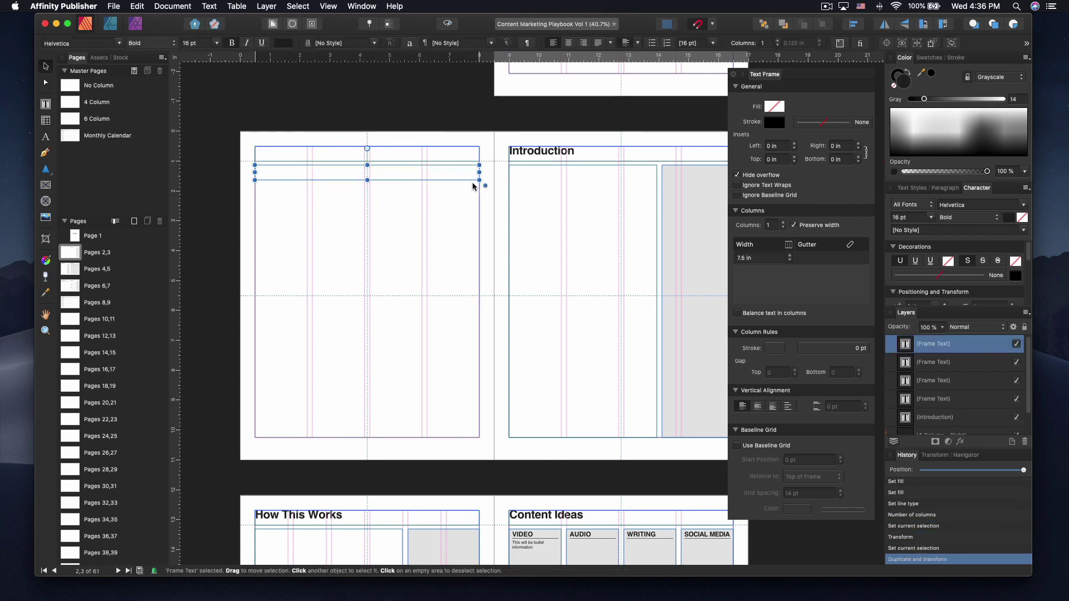
Resize the duplicate into a 5.581 in wide body frame reaching the lower margin, and copy it as a narrow sidebar ending at the inner margin.
{"action": "left_click_drag", "start_coordinate": [479, 181], "coordinate": [423, 265]}
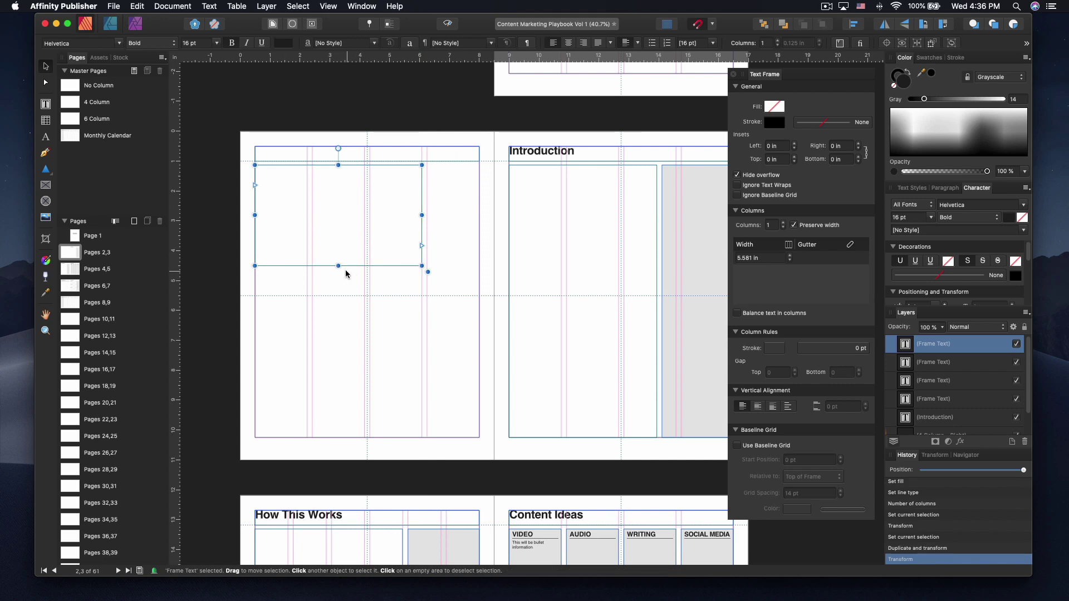
{"action": "left_click_drag", "start_coordinate": [338, 265], "coordinate": [344, 437]}
{"action": "left_click_drag", "start_coordinate": [295, 223], "coordinate": [469, 239]}
{"action": "left_click_drag", "start_coordinate": [594, 301], "coordinate": [481, 306]}
{"action": "left_click", "coordinate": [412, 239]}
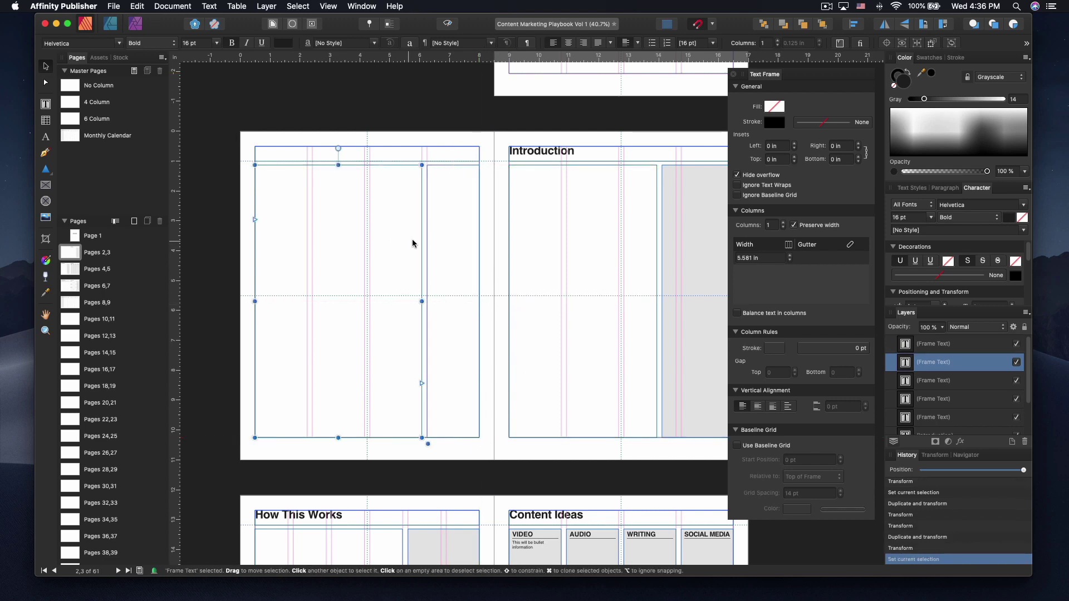
Apply the 6 Column master to pages 2 and 3.
{"action": "left_click", "coordinate": [687, 196]}
{"action": "left_click", "coordinate": [661, 148]}
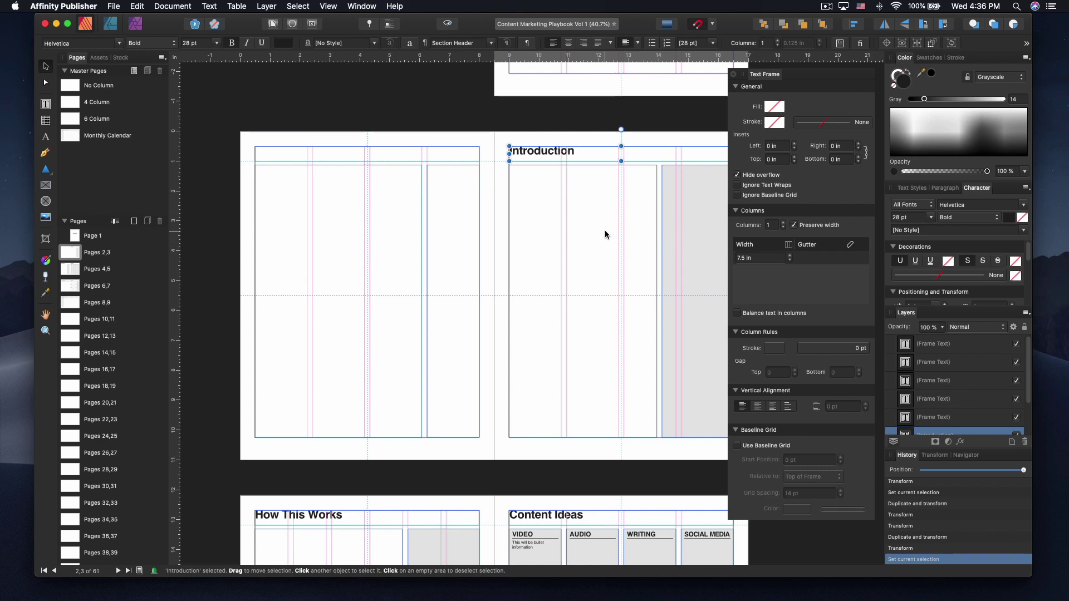
{"action": "scroll", "coordinate": [605, 235], "scroll_direction": "down", "scroll_amount": 3}
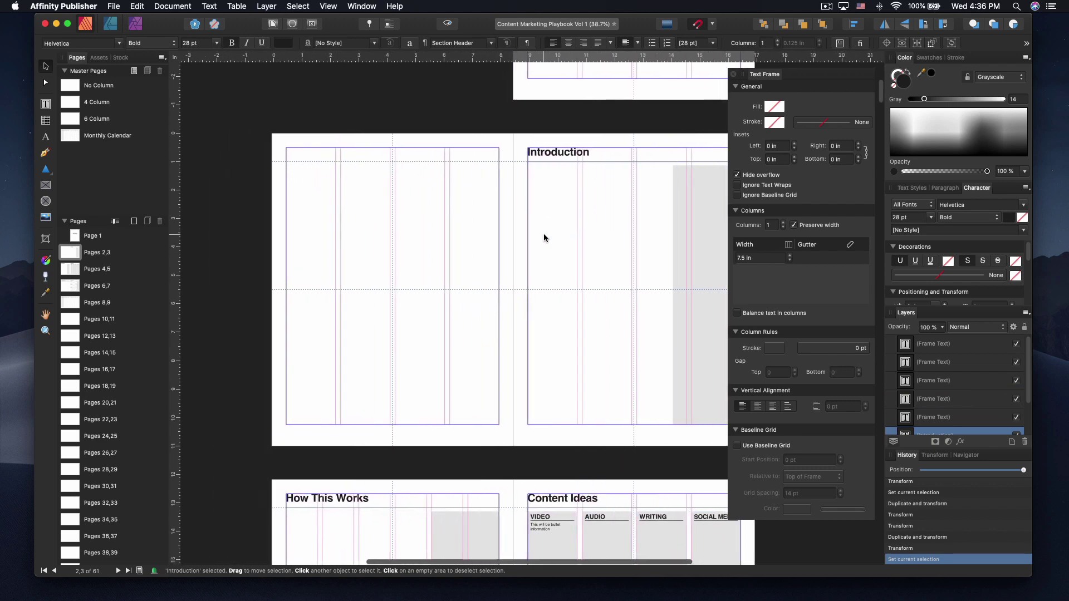
{"action": "left_click_drag", "start_coordinate": [95, 119], "coordinate": [95, 252]}
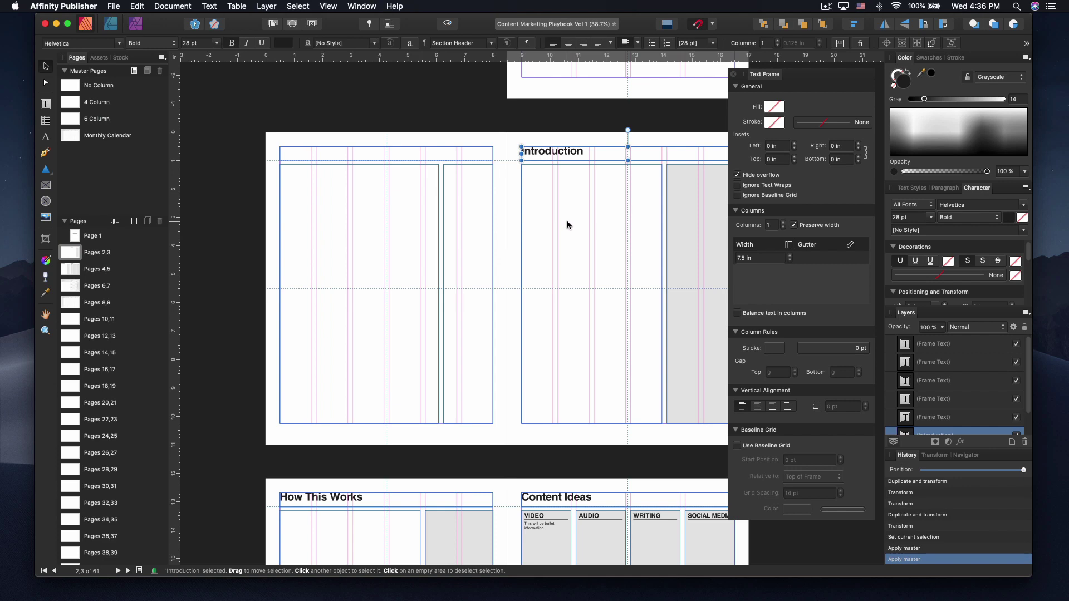
Narrow page 2's body frame to the six-column guides and widen the sidebar frame to about 2.4 in.
{"action": "left_click", "coordinate": [438, 294]}
{"action": "left_click_drag", "start_coordinate": [438, 294], "coordinate": [425, 294]}
{"action": "left_click", "coordinate": [445, 294]}
Enter the heading "Words" in page 2's heading frame and select the text.
{"action": "left_click", "coordinate": [328, 152]}
{"action": "double_click", "coordinate": [328, 150]}
{"action": "type", "text": "Wor"}
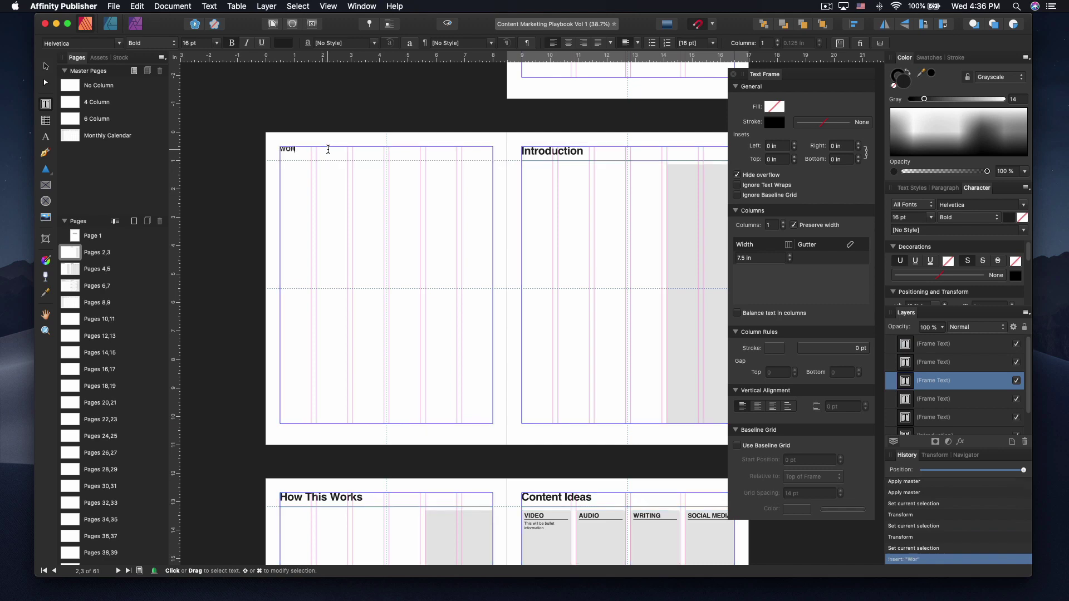
{"action": "key", "text": "Escape"}
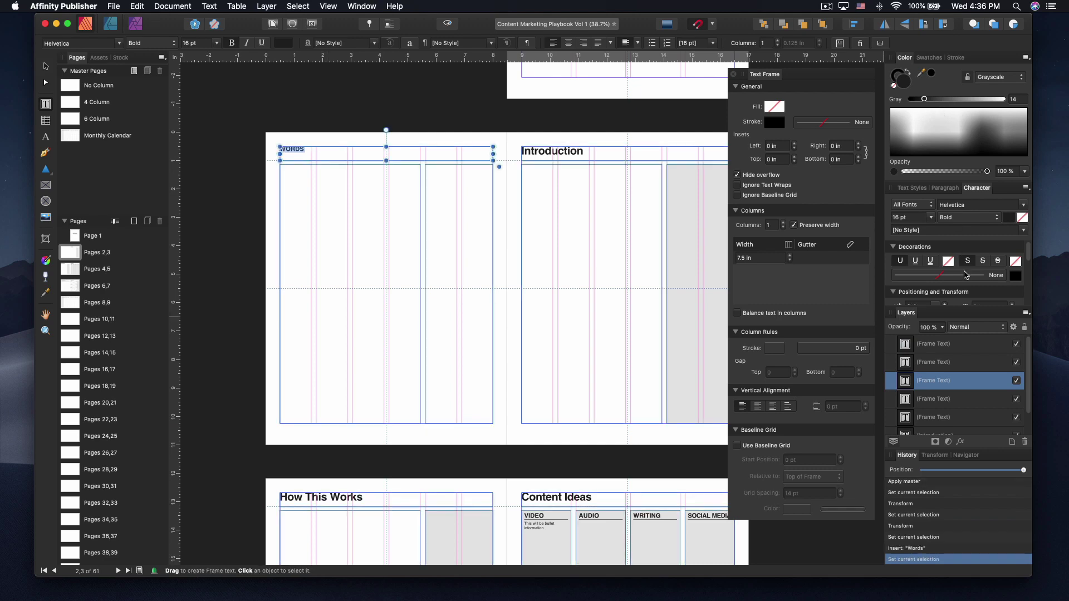
Apply the Section Header text style to the selected heading.
{"action": "left_click", "coordinate": [945, 190]}
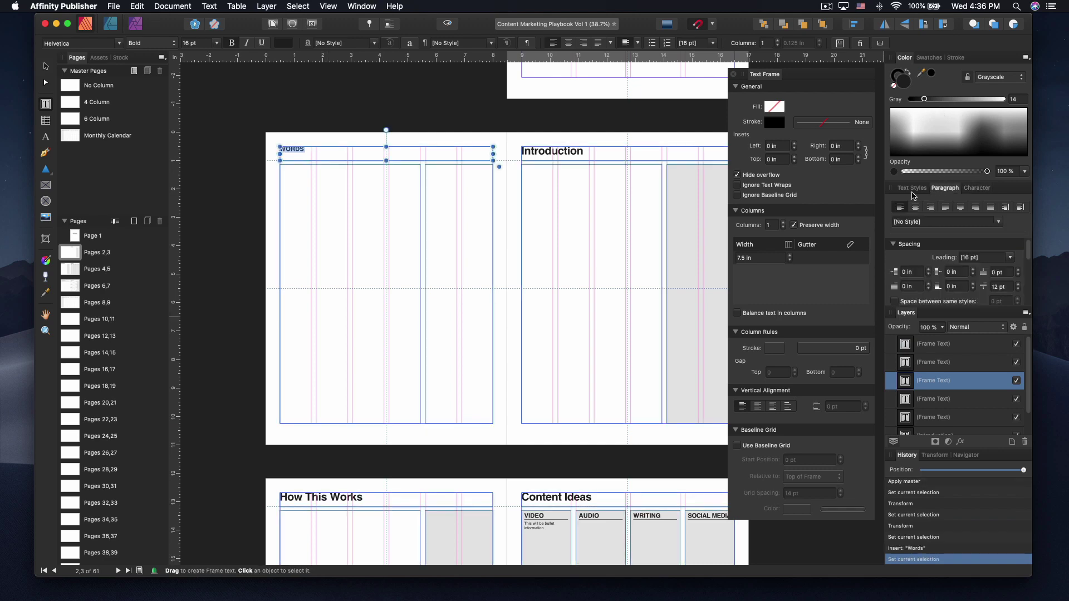
{"action": "left_click", "coordinate": [913, 189]}
{"action": "scroll", "coordinate": [926, 262], "scroll_direction": "down", "scroll_amount": 2}
{"action": "scroll", "coordinate": [926, 261], "scroll_direction": "down", "scroll_amount": 4}
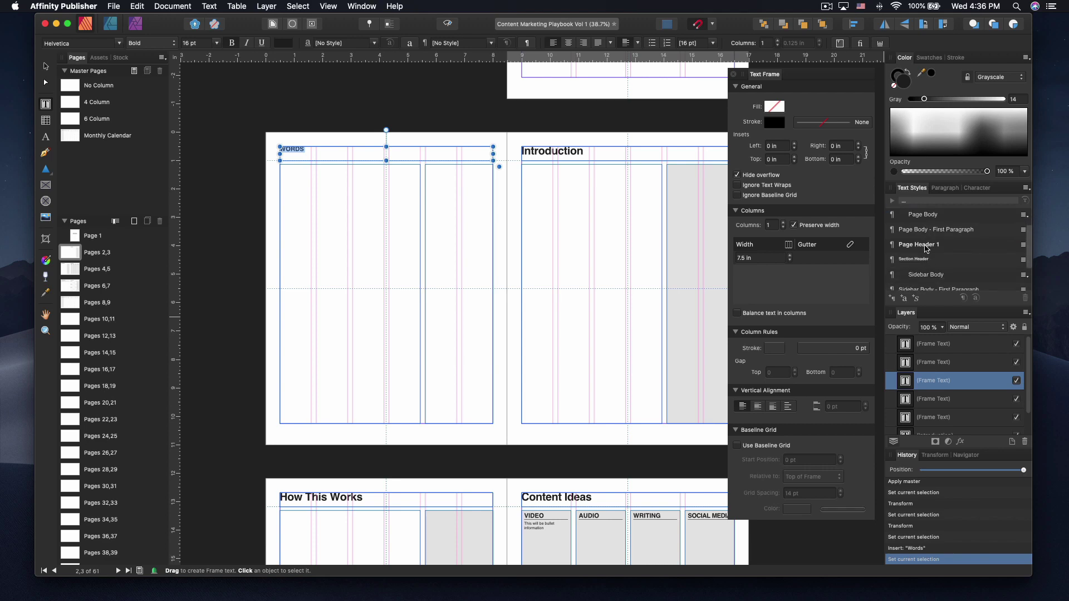
{"action": "scroll", "coordinate": [924, 266], "scroll_direction": "up", "scroll_amount": 3}
{"action": "left_click", "coordinate": [921, 271]}
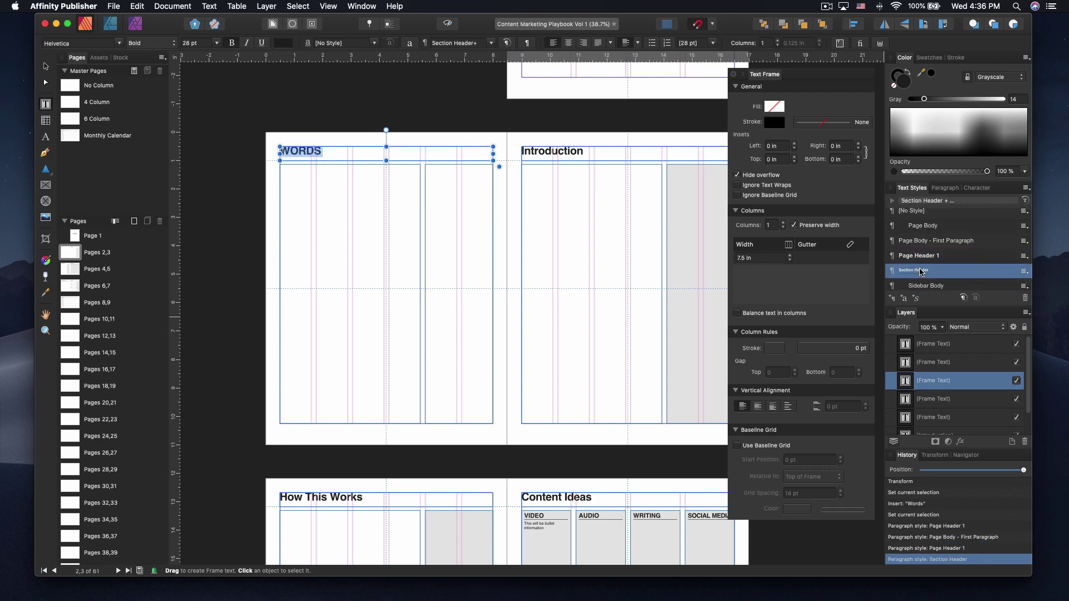
Retype the heading as "Words" and turn off its all-caps formatting.
{"action": "type", "text": "Words"}
{"action": "key", "text": "super+a"}
{"action": "left_click", "coordinate": [977, 187]}
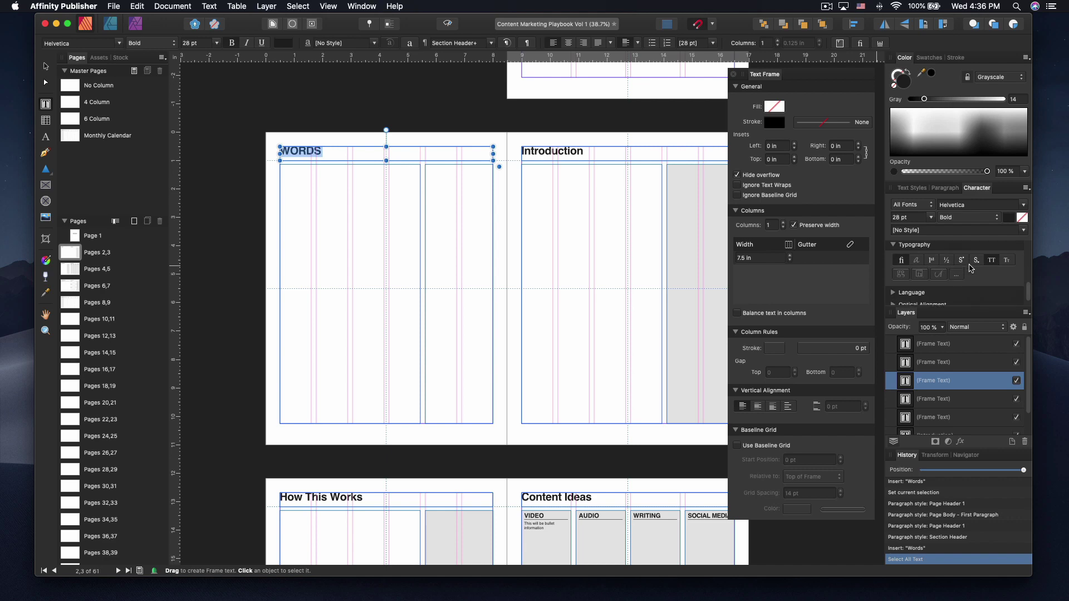
{"action": "left_click", "coordinate": [991, 254]}
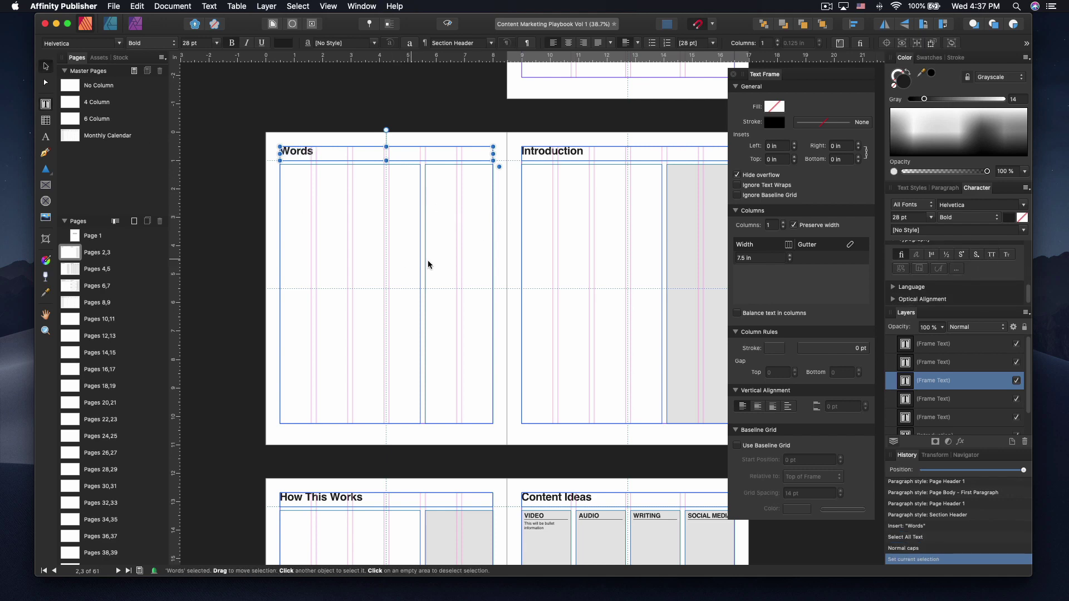
Give page 2's sidebar frame a light grey CMYK fill with cyan, magenta and yellow at 0.
{"action": "left_click", "coordinate": [472, 273]}
{"action": "left_click", "coordinate": [774, 107]}
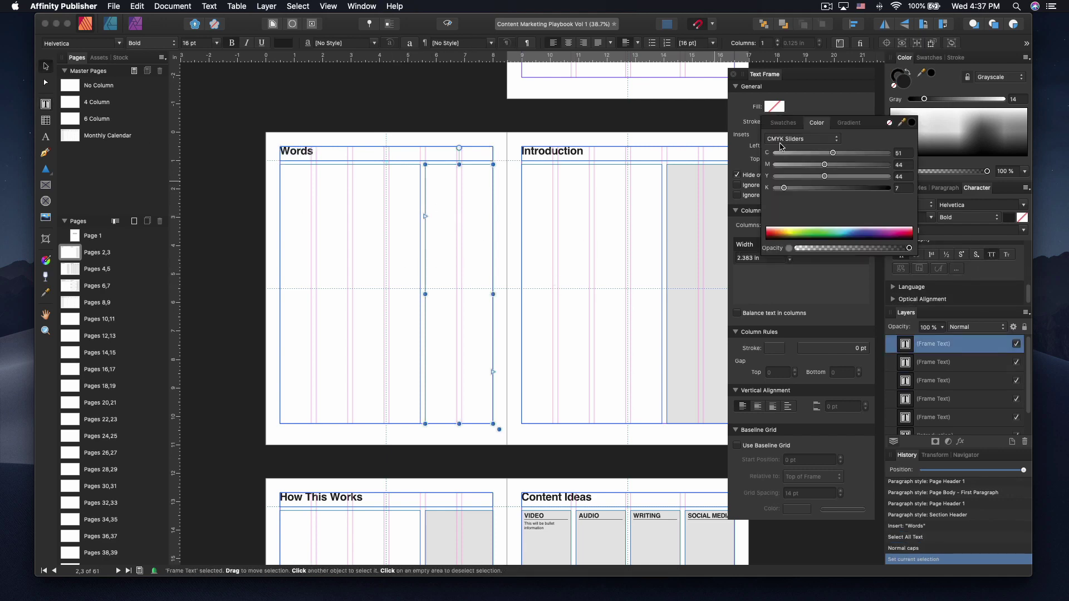
{"action": "left_click", "coordinate": [784, 188]}
{"action": "left_click", "coordinate": [784, 190]}
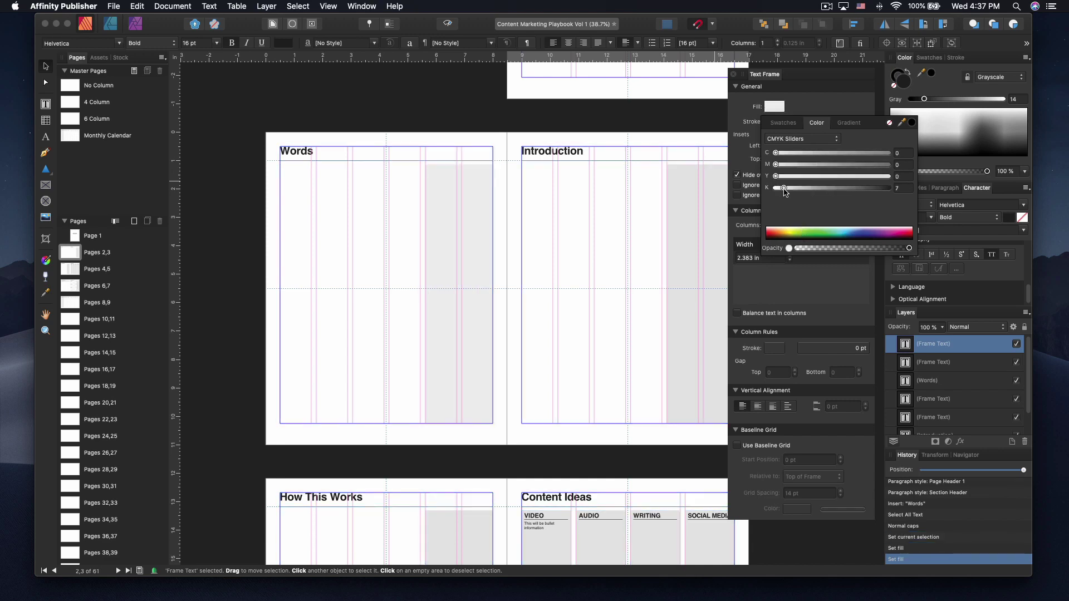
{"action": "left_click", "coordinate": [787, 189]}
{"action": "key", "text": "Tab"}
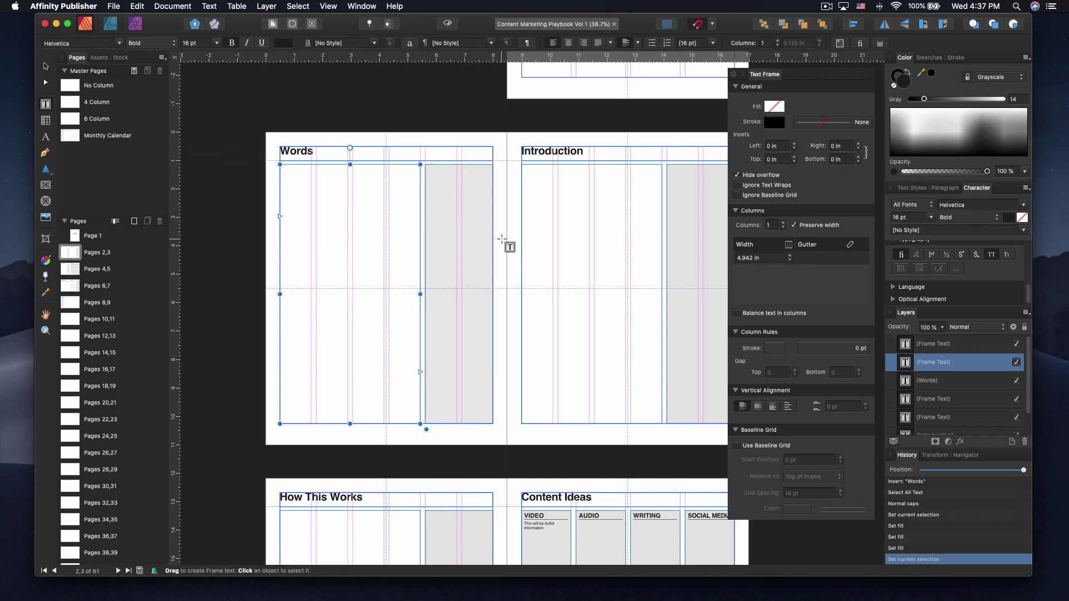
Clear page 2's text frames and draw a new text frame about 5.1 in wide from the page's top-left margin.
{"action": "left_click_drag", "start_coordinate": [502, 240], "coordinate": [577, 335]}
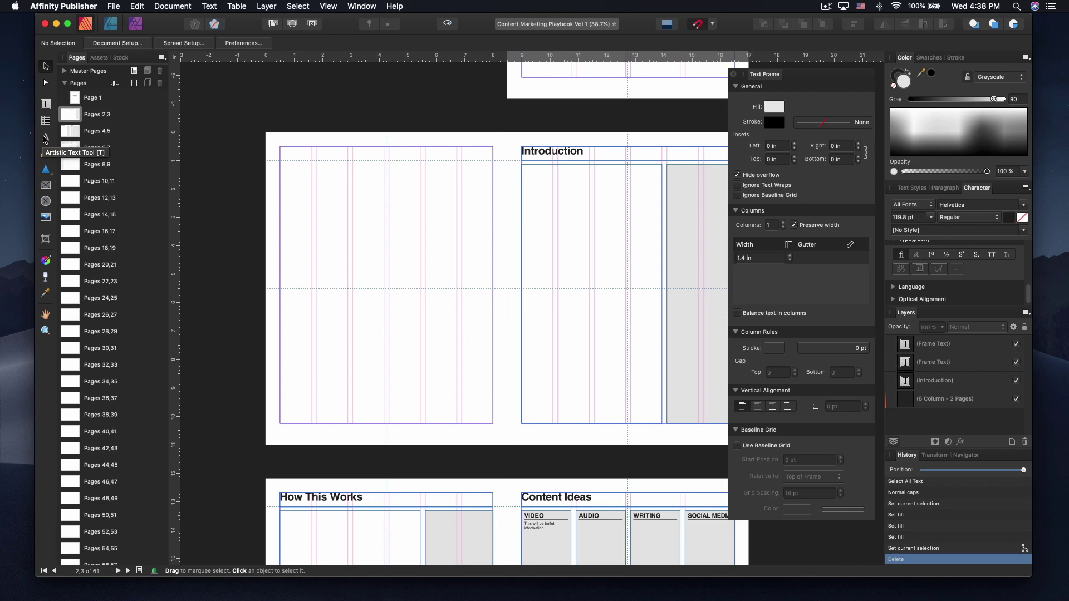
{"action": "left_click", "coordinate": [45, 105]}
{"action": "left_click_drag", "start_coordinate": [280, 147], "coordinate": [425, 265]}
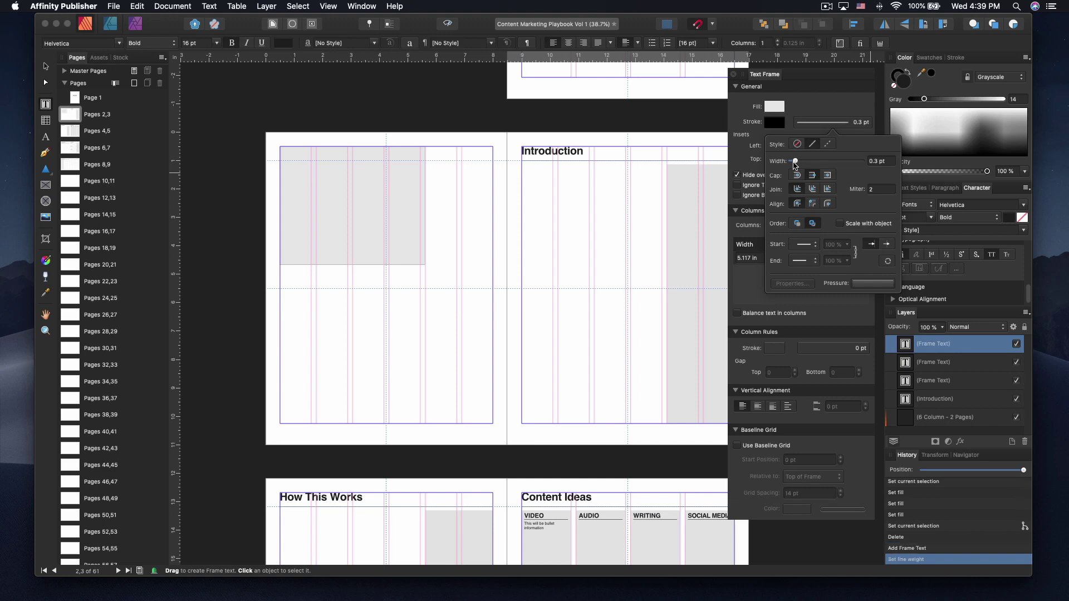
Give the new text frame a black stroke (K 100), preview it without guides, and set the stroke width to 0.8 pt.
{"action": "left_click", "coordinate": [801, 127]}
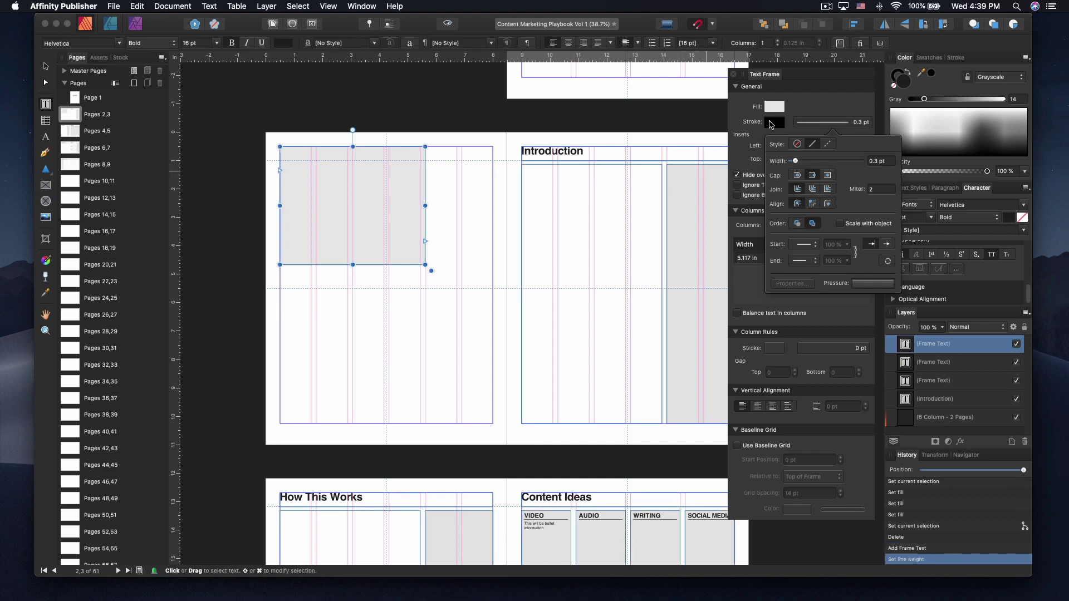
{"action": "key", "text": "Escape"}
{"action": "left_click", "coordinate": [449, 191]}
{"action": "left_click", "coordinate": [389, 183]}
{"action": "key", "text": "w"}
{"action": "scroll", "coordinate": [405, 209], "scroll_direction": "up", "scroll_amount": 3}
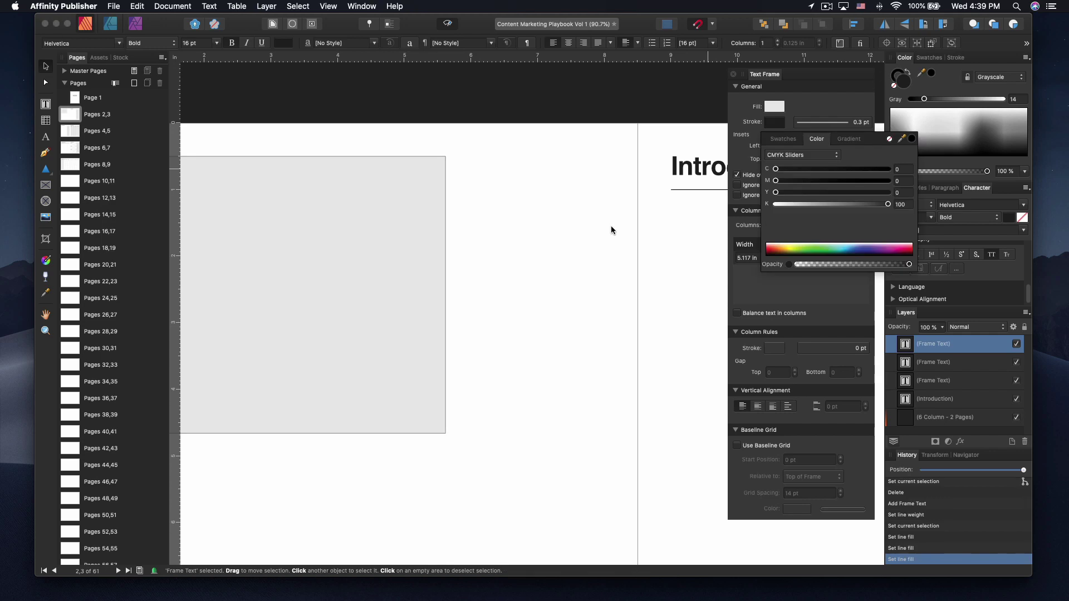
{"action": "left_click", "coordinate": [798, 298]}
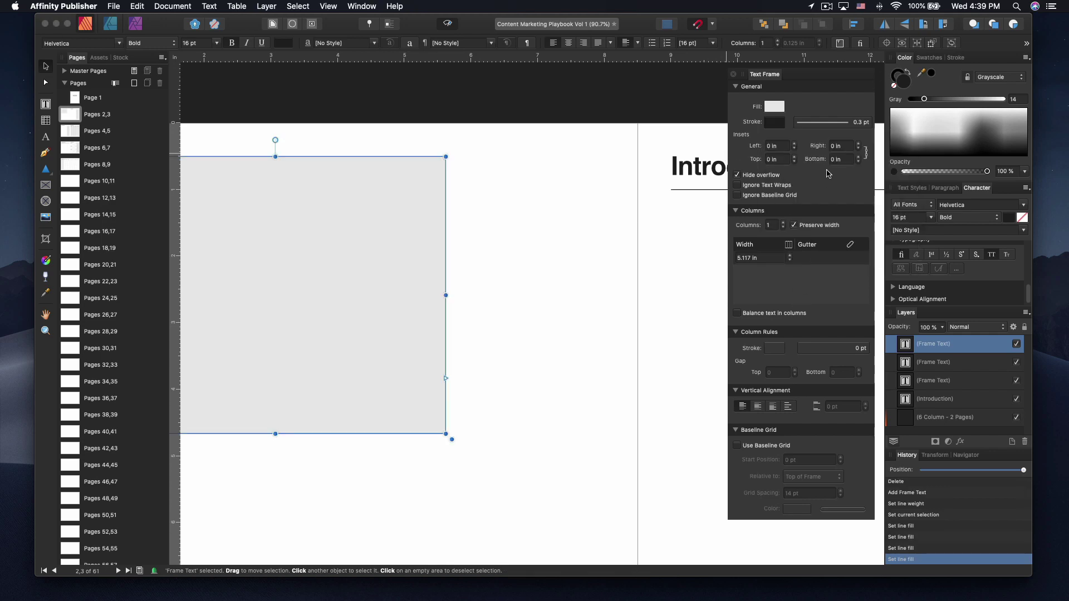
{"action": "left_click", "coordinate": [838, 123]}
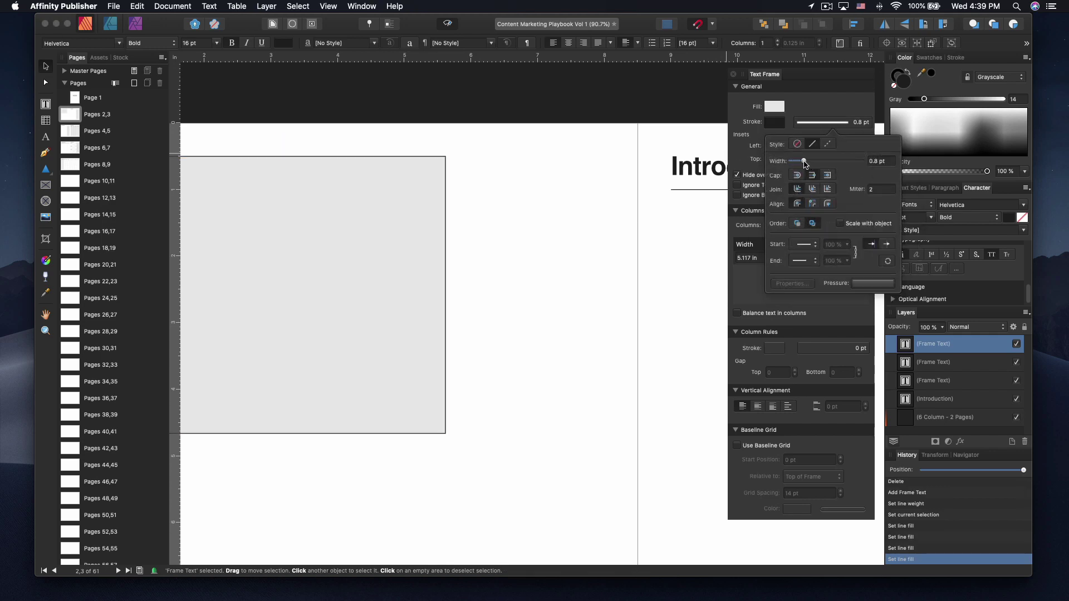
{"action": "left_click", "coordinate": [806, 163]}
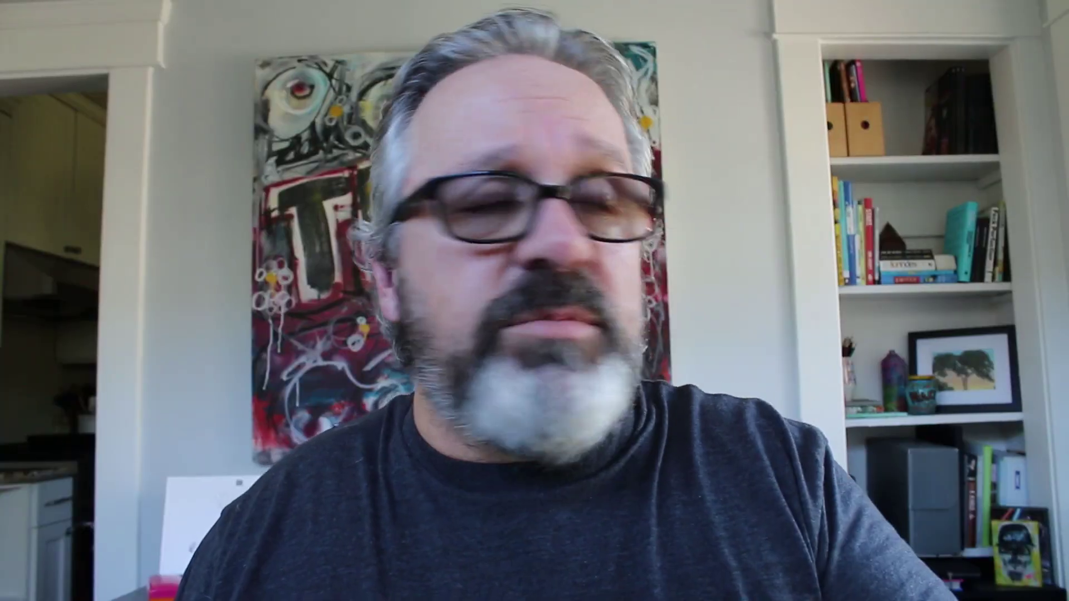
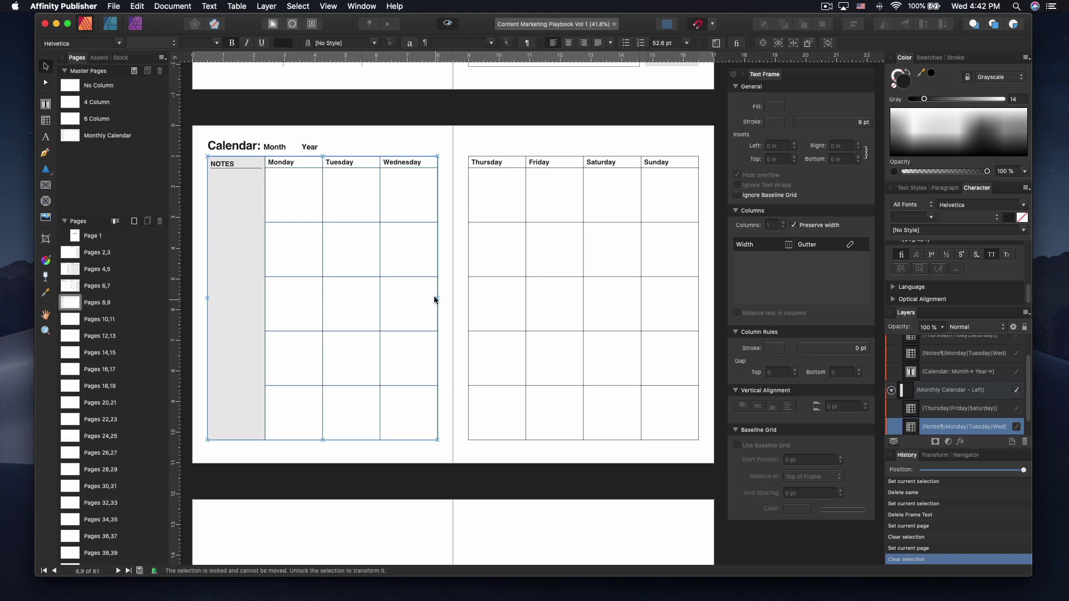
Examine the locked calendar table and title on page 8 and the contents of the Monthly Calendar - Left layer.
{"action": "scroll", "coordinate": [431, 308], "scroll_direction": "up", "scroll_amount": 5}
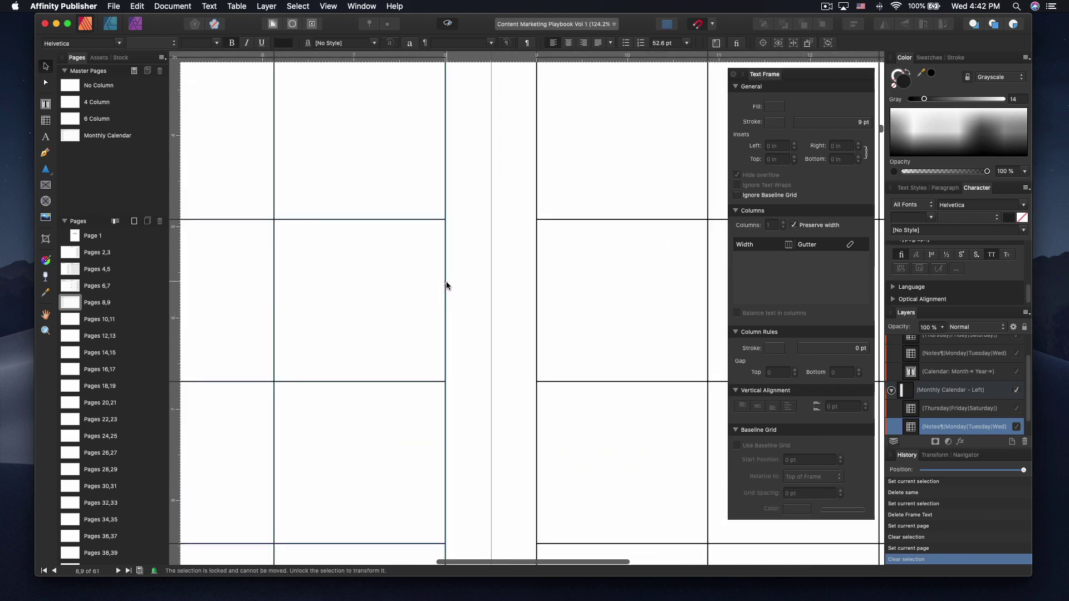
{"action": "scroll", "coordinate": [449, 304], "scroll_direction": "down", "scroll_amount": 5}
{"action": "left_click", "coordinate": [280, 137]}
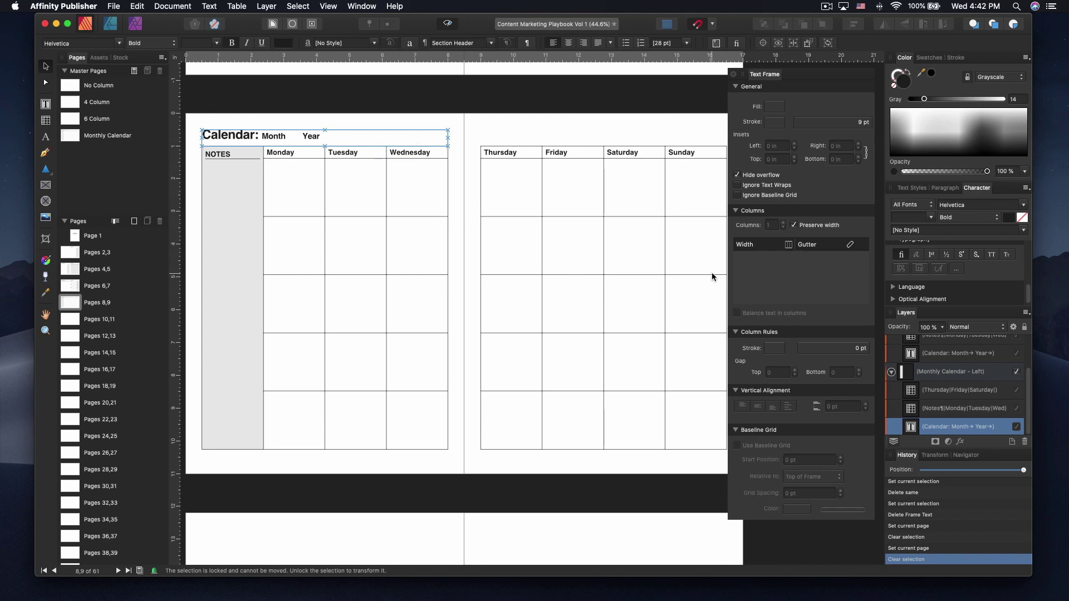
{"action": "left_click", "coordinate": [892, 344]}
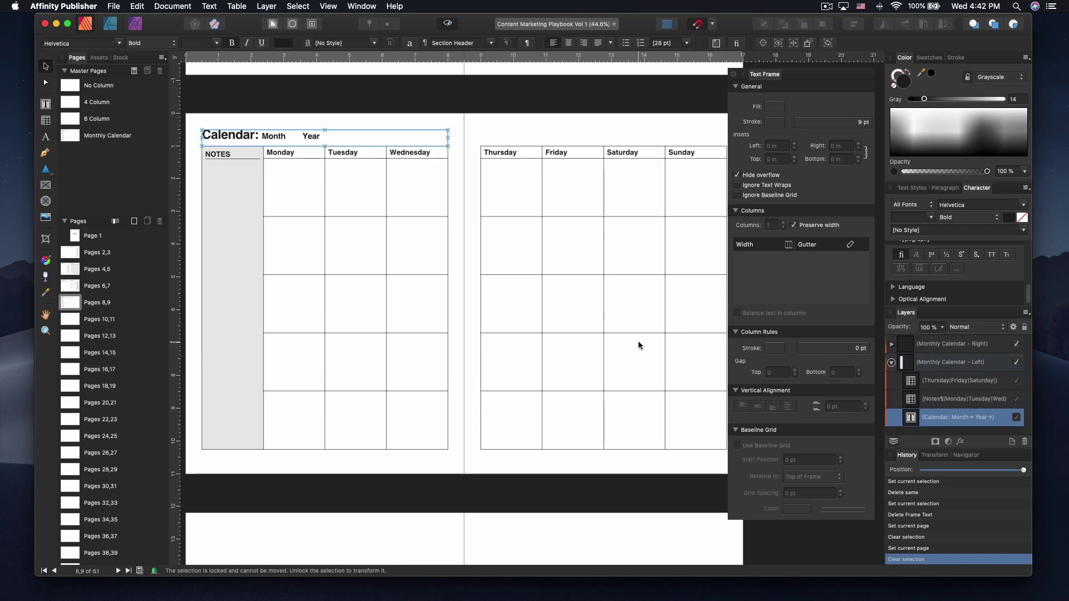
Examine the locked Thursday–Sunday table on page 9 and the contents of the Monthly Calendar - Right layer.
{"action": "scroll", "coordinate": [640, 343], "scroll_direction": "right", "scroll_amount": 2}
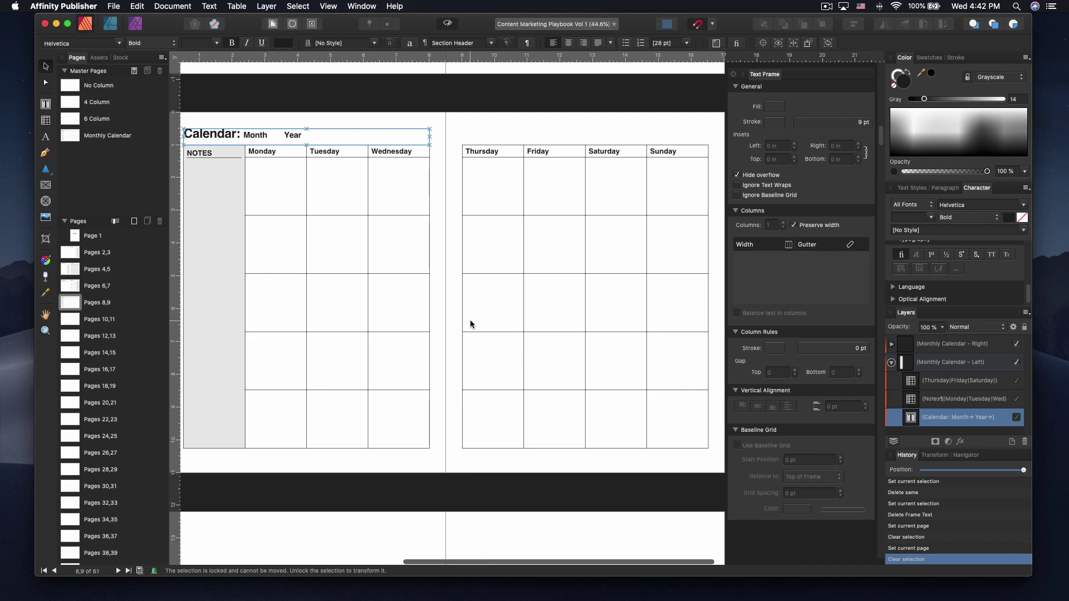
{"action": "scroll", "coordinate": [495, 362], "scroll_direction": "down", "scroll_amount": 2}
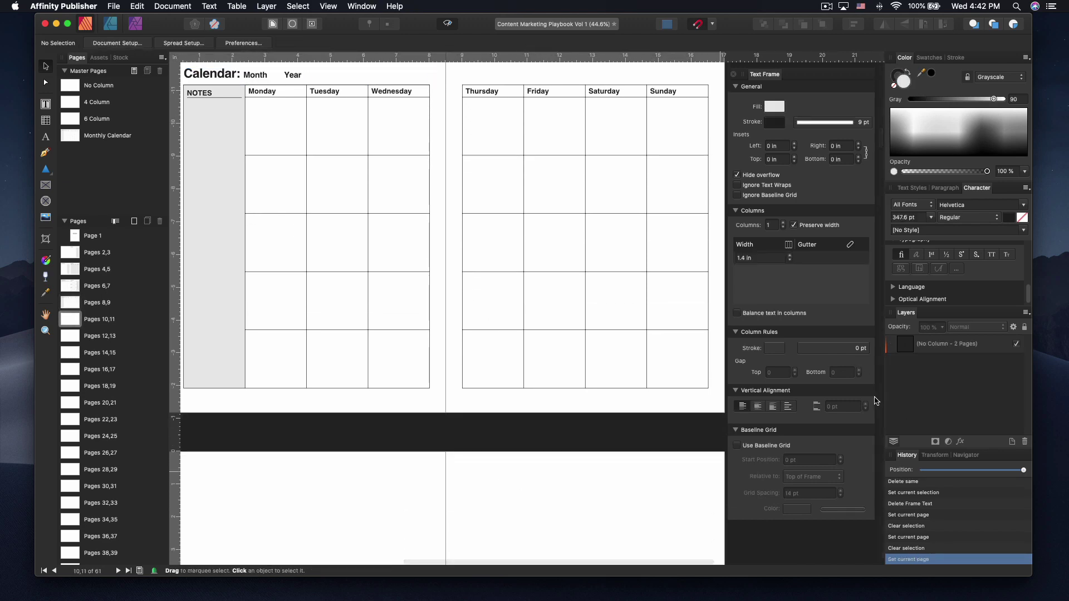
{"action": "scroll", "coordinate": [593, 490], "scroll_direction": "down", "scroll_amount": 6}
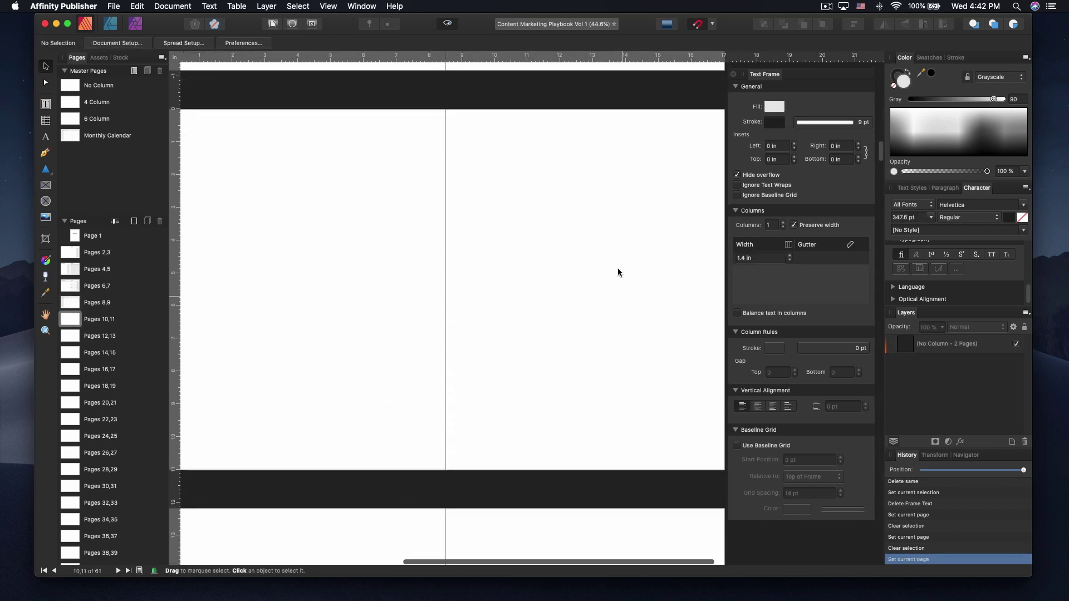
{"action": "scroll", "coordinate": [549, 236], "scroll_direction": "up", "scroll_amount": 6}
{"action": "scroll", "coordinate": [545, 245], "scroll_direction": "down", "scroll_amount": 1}
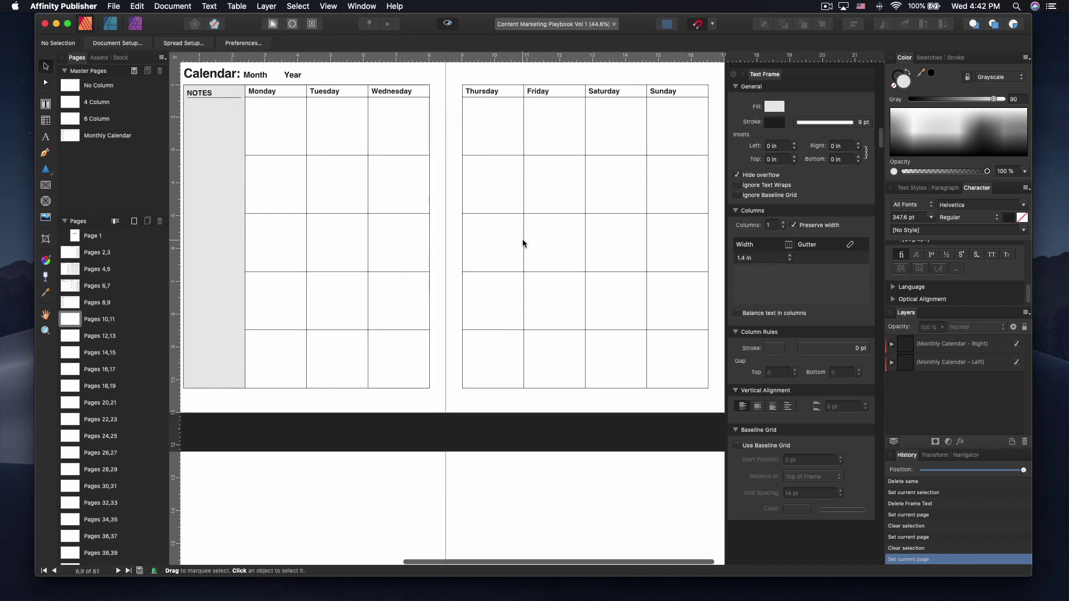
{"action": "left_click", "coordinate": [571, 252]}
{"action": "scroll", "coordinate": [562, 273], "scroll_direction": "up", "scroll_amount": 1}
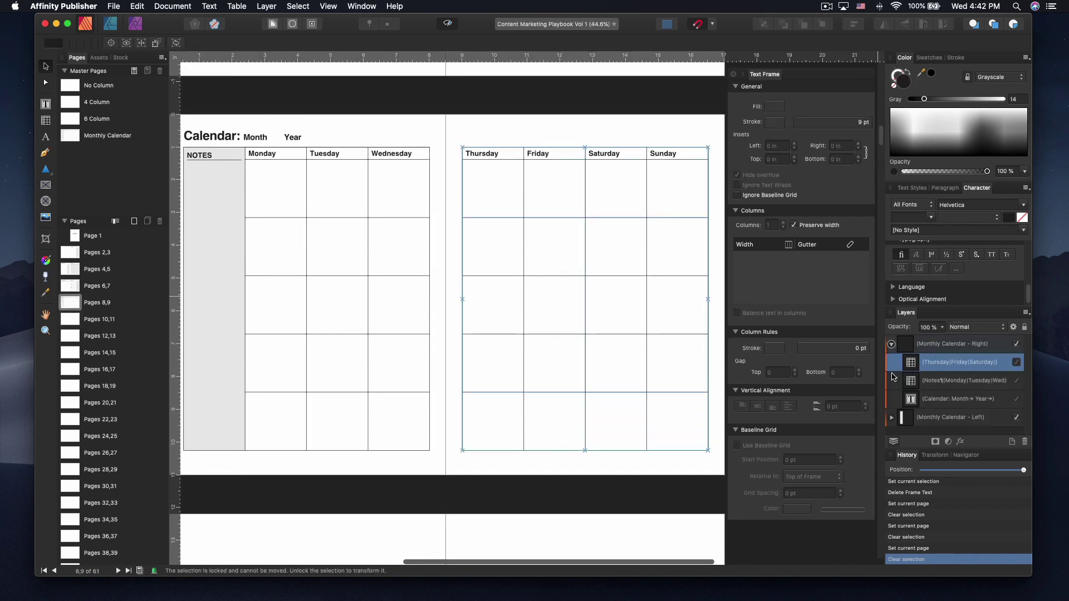
{"action": "left_click", "coordinate": [891, 345]}
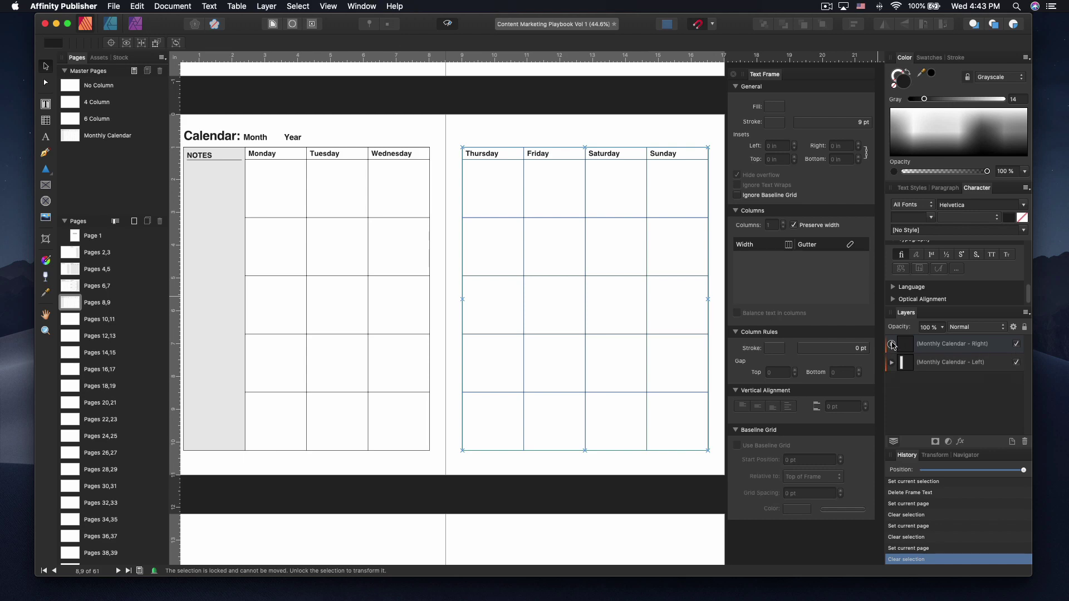
{"action": "left_click", "coordinate": [891, 344]}
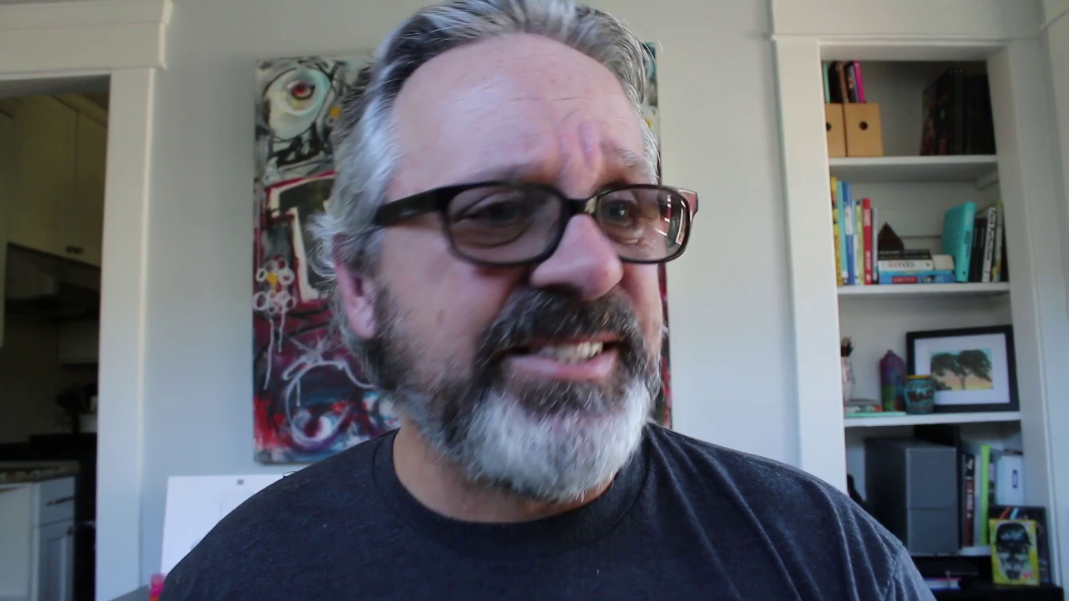
Start editing the Monthly Calendar - Right master layer detached from its master page.
{"action": "left_click", "coordinate": [936, 347]}
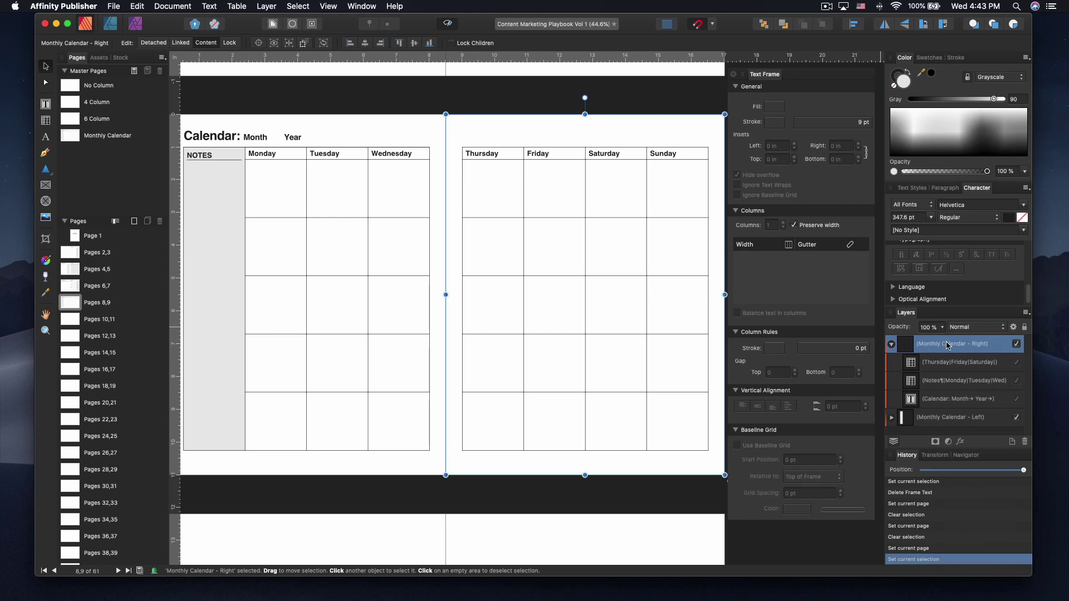
{"action": "right_click", "coordinate": [948, 345]}
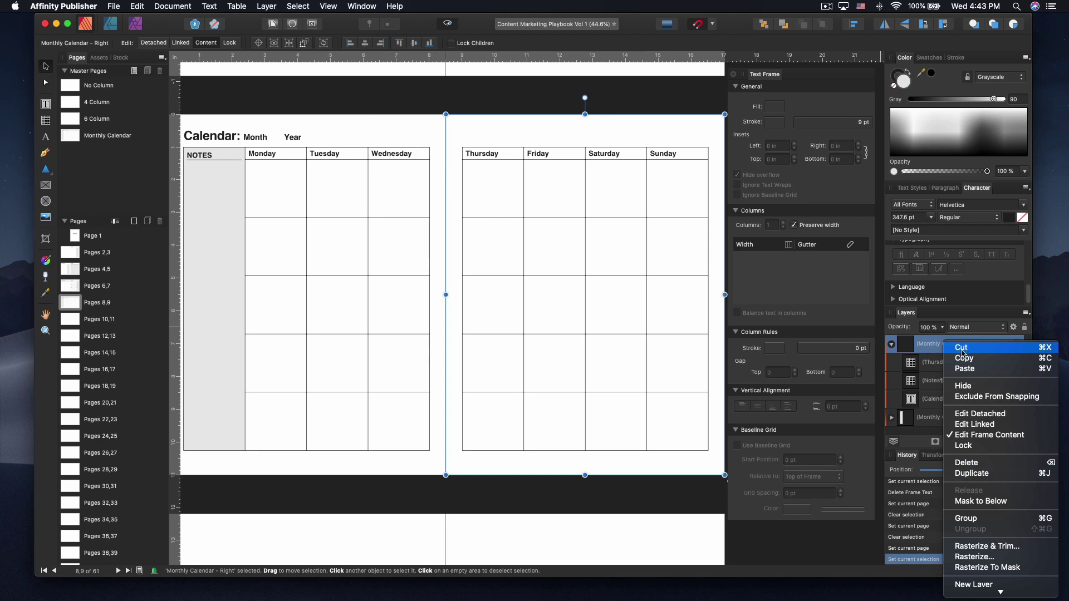
{"action": "left_click", "coordinate": [984, 415]}
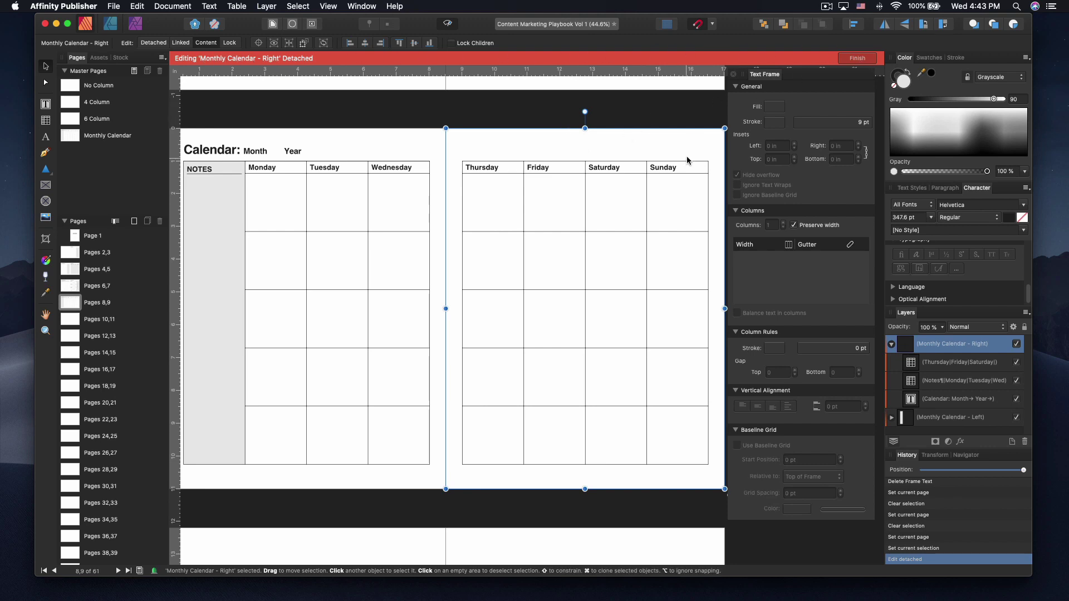
Shorten the Thursday–Sunday table by lowering its top edge, leaving empty space above it on page 9.
{"action": "left_click", "coordinate": [649, 216]}
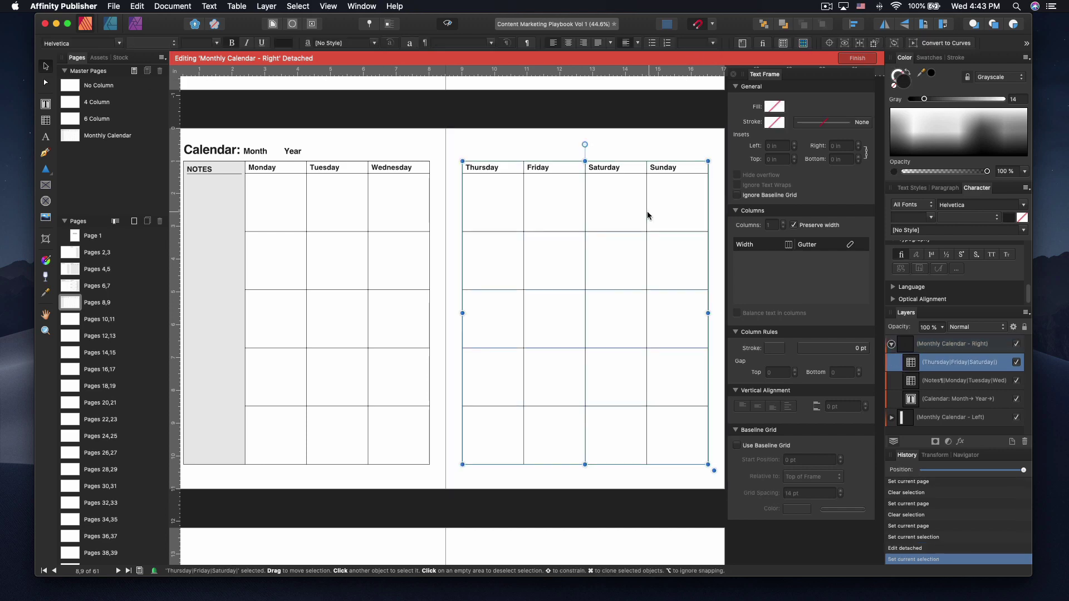
{"action": "left_click_drag", "start_coordinate": [585, 162], "coordinate": [584, 206]}
{"action": "left_click", "coordinate": [495, 170]}
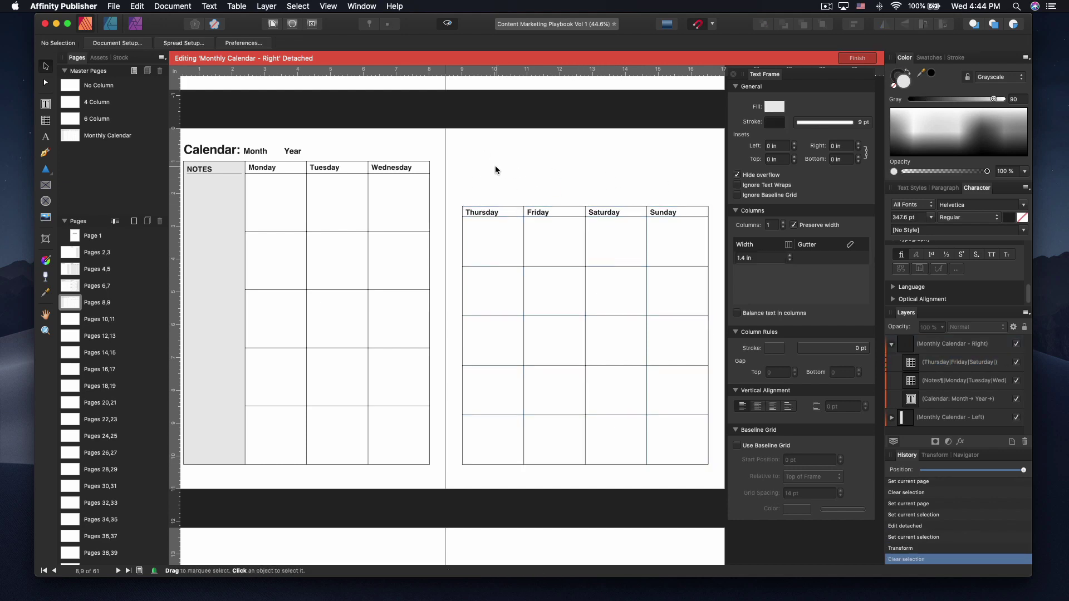
Draw a star above the Thursday–Sunday table, duplicate it into a row of five, and finish the detached editing.
{"action": "left_click", "coordinate": [47, 173]}
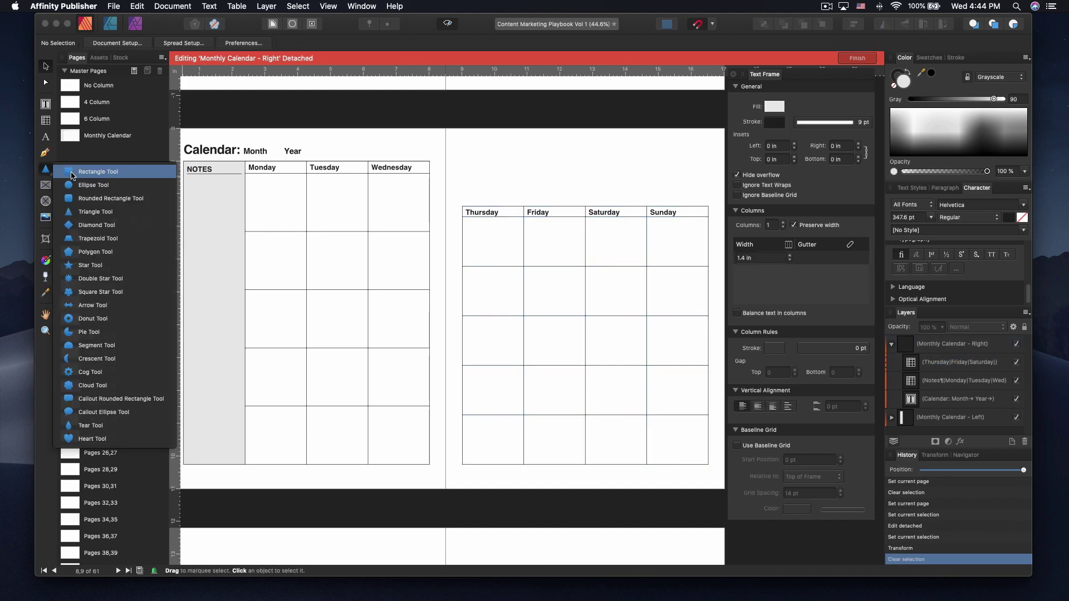
{"action": "left_click", "coordinate": [149, 241]}
{"action": "mouse_move", "coordinate": [466, 156]}
{"action": "left_mouse_down"}
{"action": "mouse_move", "coordinate": [507, 195]}
{"action": "mouse_move", "coordinate": [520, 172]}
{"action": "mouse_move", "coordinate": [686, 178]}
{"action": "left_mouse_up"}
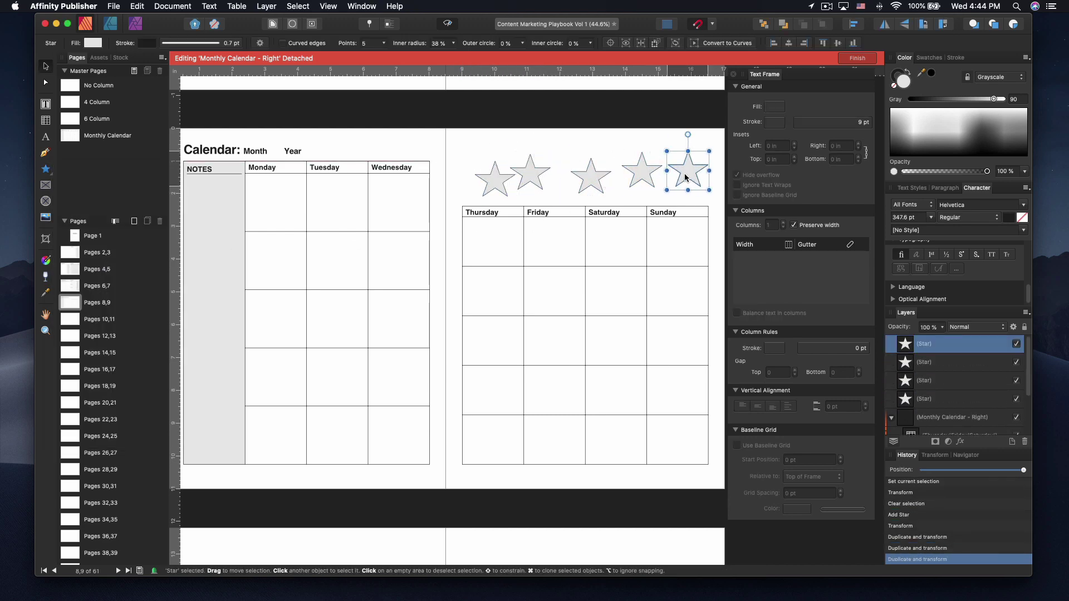
{"action": "left_click", "coordinate": [628, 167]}
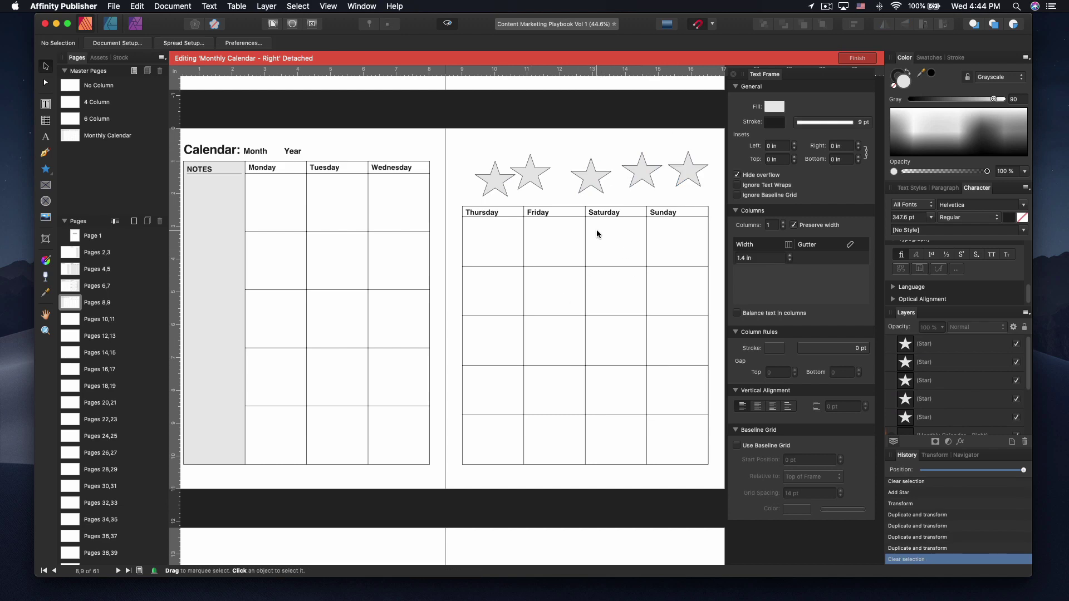
{"action": "left_click", "coordinate": [856, 59]}
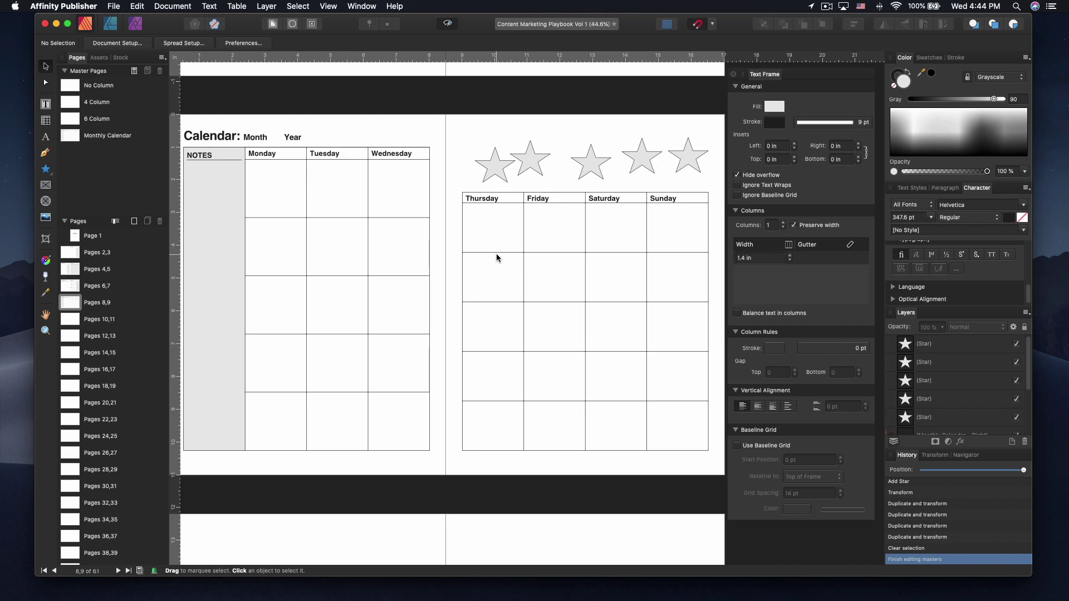
Compare the Monthly Calendar master page with the detached calendar layout on pages 8 and 9.
{"action": "double_click", "coordinate": [74, 137]}
{"action": "scroll", "coordinate": [574, 225], "scroll_direction": "right", "scroll_amount": 4}
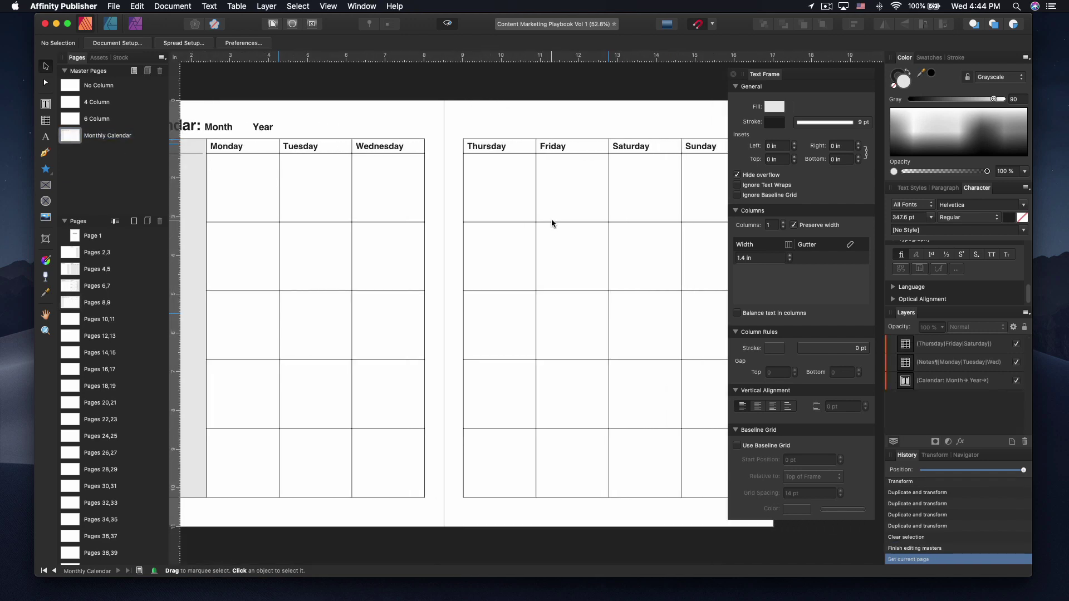
{"action": "scroll", "coordinate": [537, 210], "scroll_direction": "left", "scroll_amount": 6}
{"action": "double_click", "coordinate": [70, 295]}
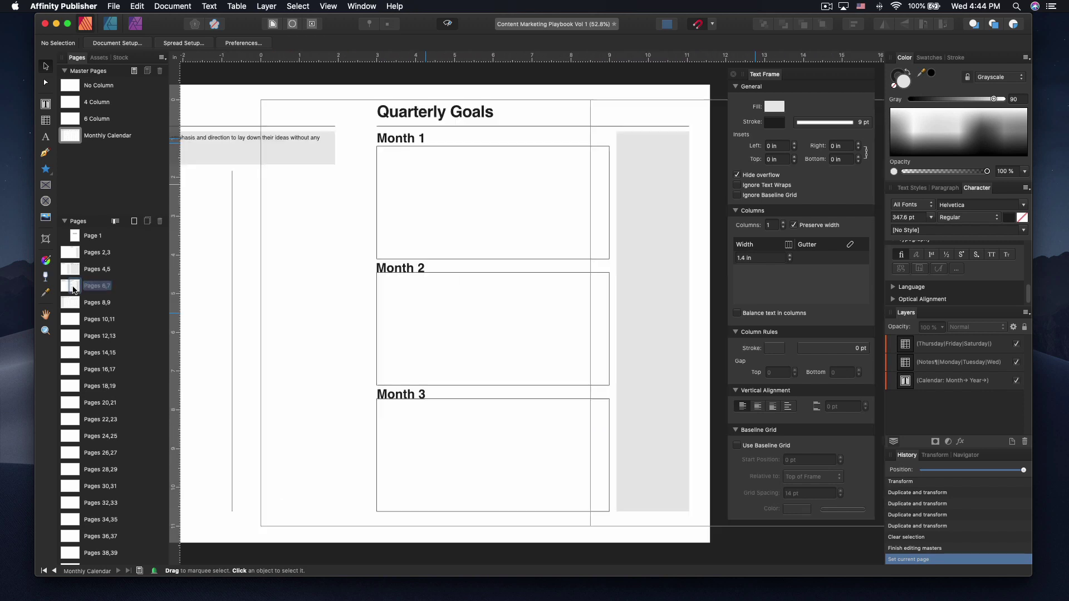
{"action": "double_click", "coordinate": [73, 305]}
{"action": "scroll", "coordinate": [644, 202], "scroll_direction": "right", "scroll_amount": 5}
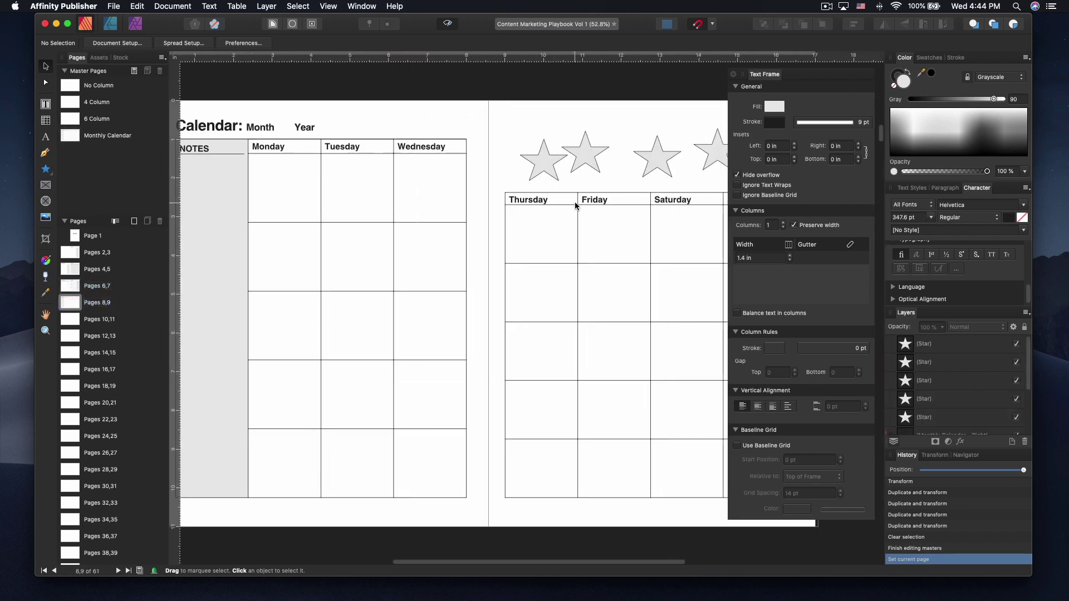
{"action": "scroll", "coordinate": [559, 205], "scroll_direction": "left", "scroll_amount": 1}
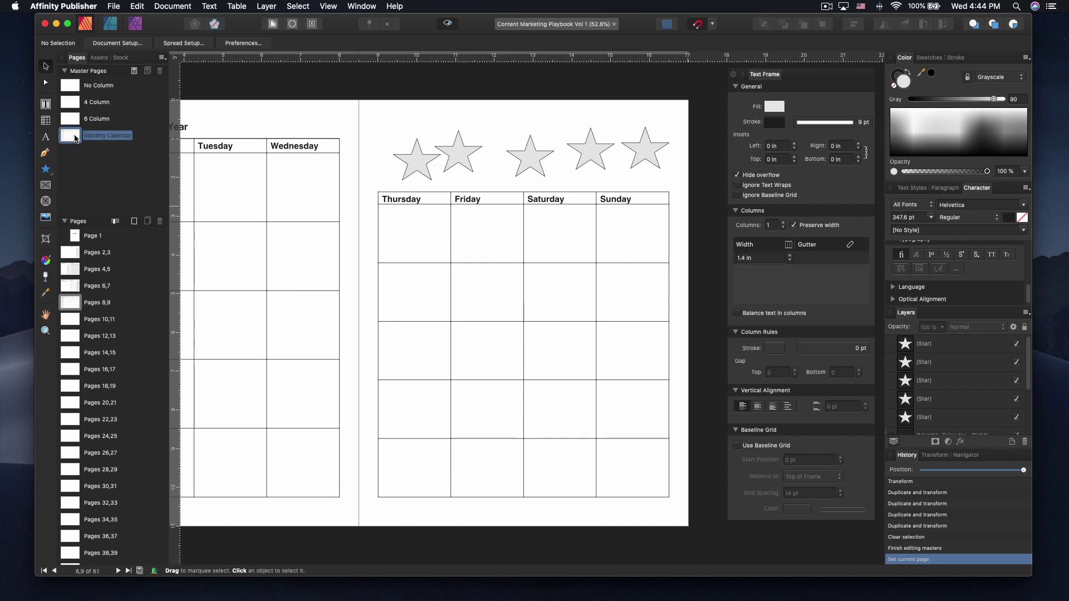
Reapply the Monthly Calendar master to pages 8 and 9 and select the fourth star on page 9.
{"action": "left_click_drag", "start_coordinate": [76, 138], "coordinate": [78, 306]}
{"action": "left_click", "coordinate": [600, 158]}
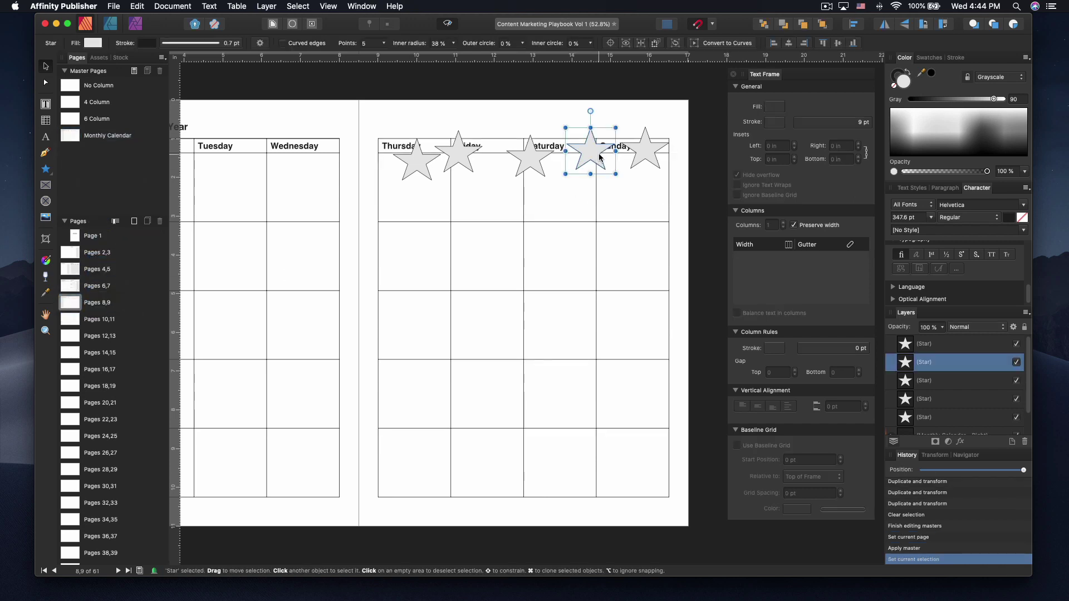
Select each of the five stars on page 9 in turn to check whether they are separate objects.
{"action": "left_click", "coordinate": [651, 156]}
{"action": "left_click", "coordinate": [532, 157]}
{"action": "left_click", "coordinate": [418, 162]}
{"action": "left_click", "coordinate": [467, 160]}
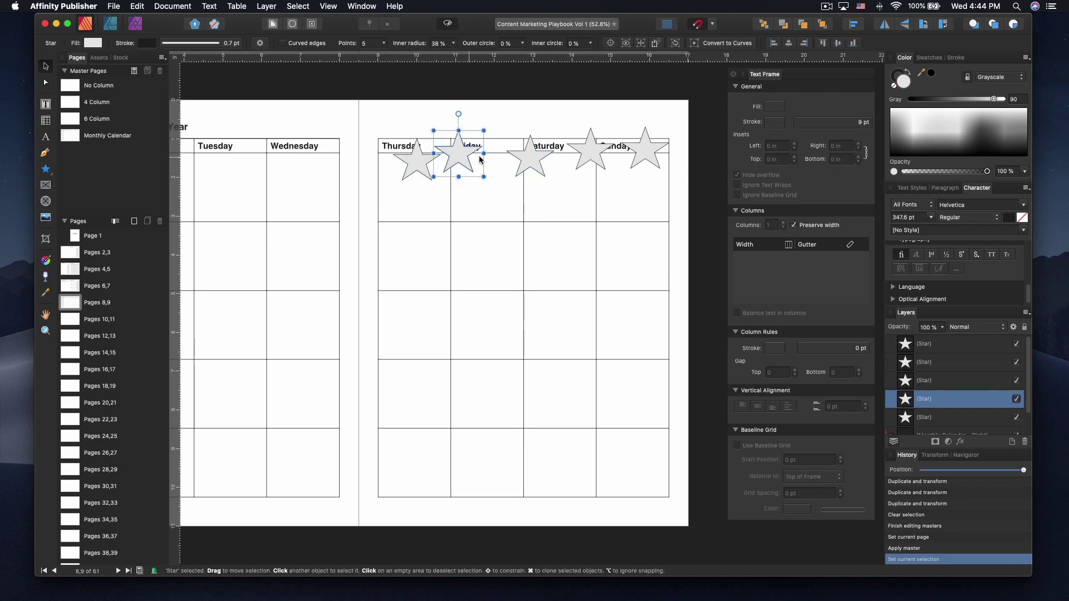
{"action": "left_click", "coordinate": [590, 153]}
{"action": "left_click", "coordinate": [645, 151]}
{"action": "left_click", "coordinate": [526, 162]}
{"action": "left_click", "coordinate": [528, 162]}
{"action": "left_click", "coordinate": [460, 158]}
{"action": "left_click", "coordinate": [410, 162]}
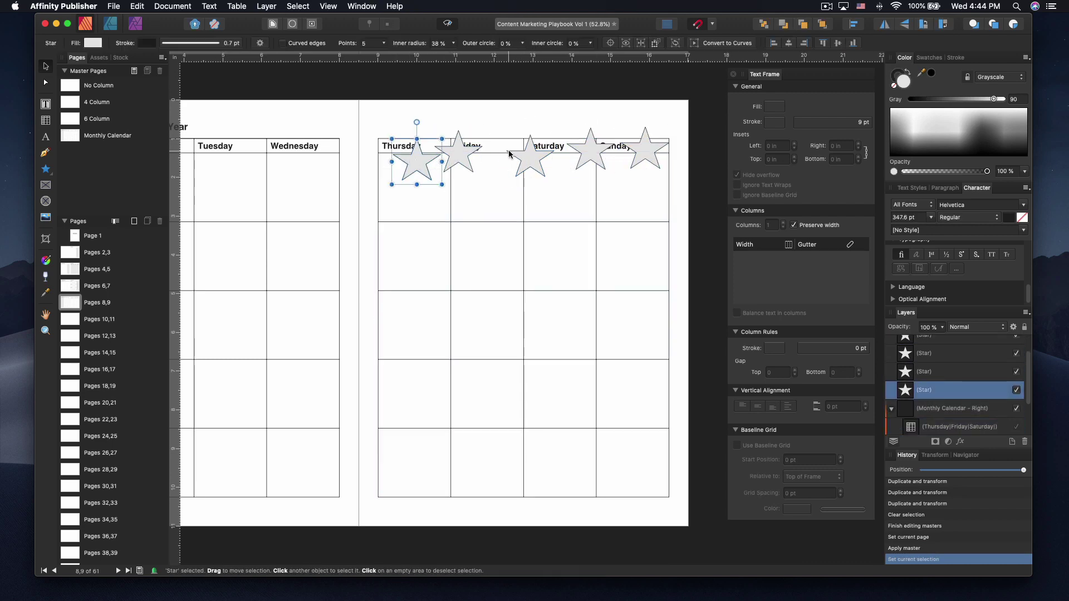
Delete all five stars from page 9 and select the Monthly Calendar - Right master layer.
{"action": "left_click_drag", "start_coordinate": [378, 114], "coordinate": [693, 214]}
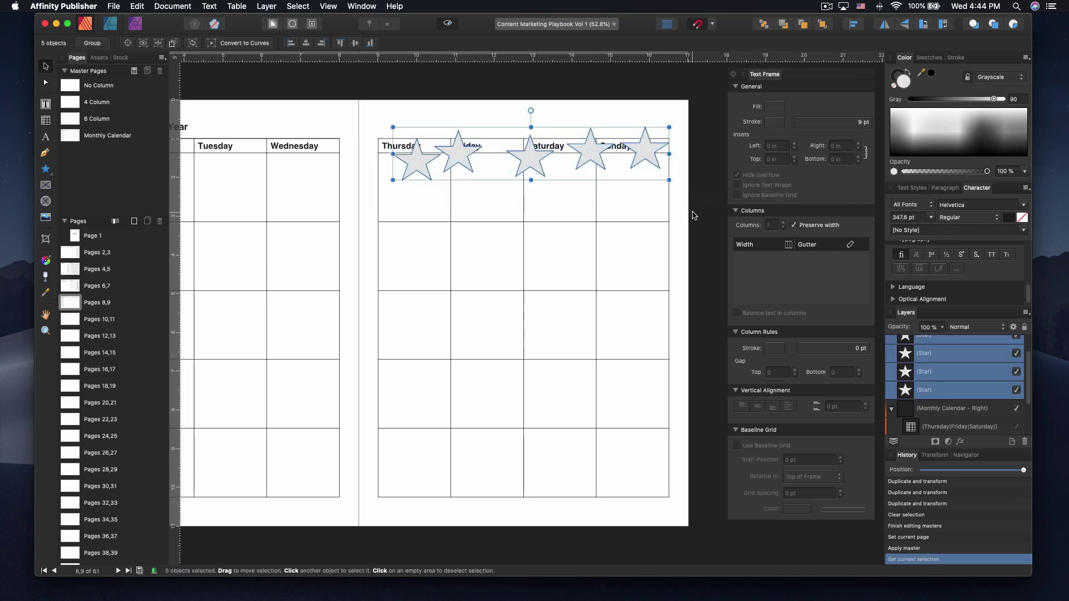
{"action": "key", "text": "Delete"}
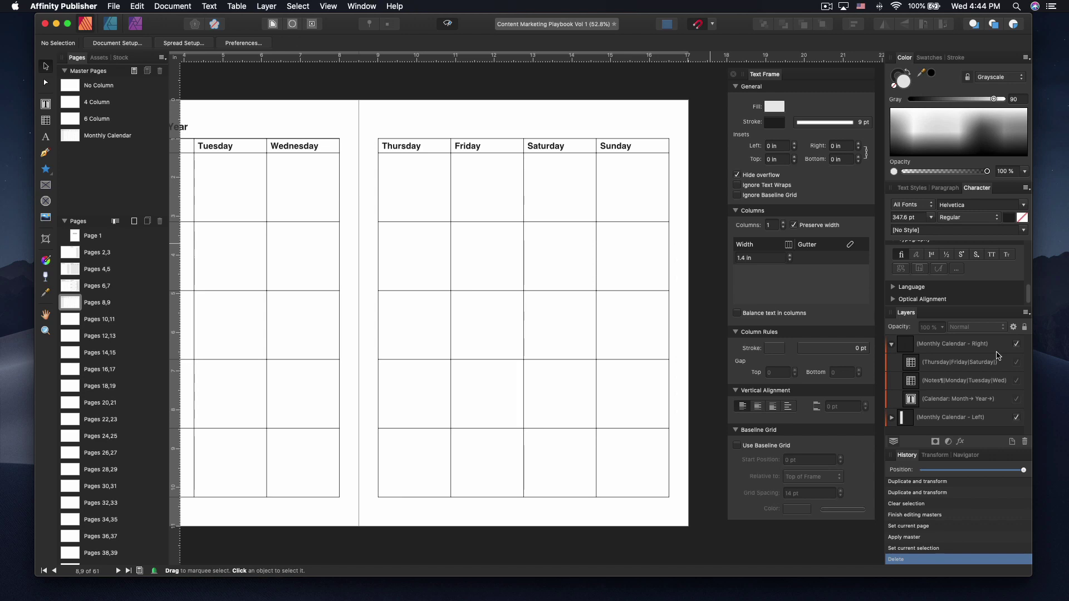
{"action": "left_click", "coordinate": [949, 345]}
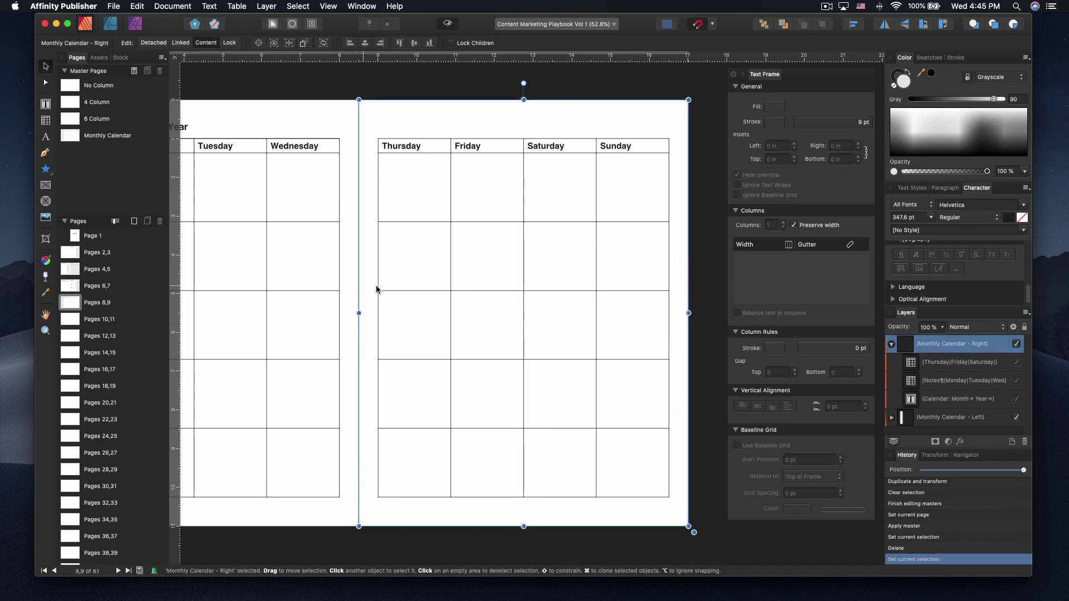
{"action": "right_click", "coordinate": [985, 348]}
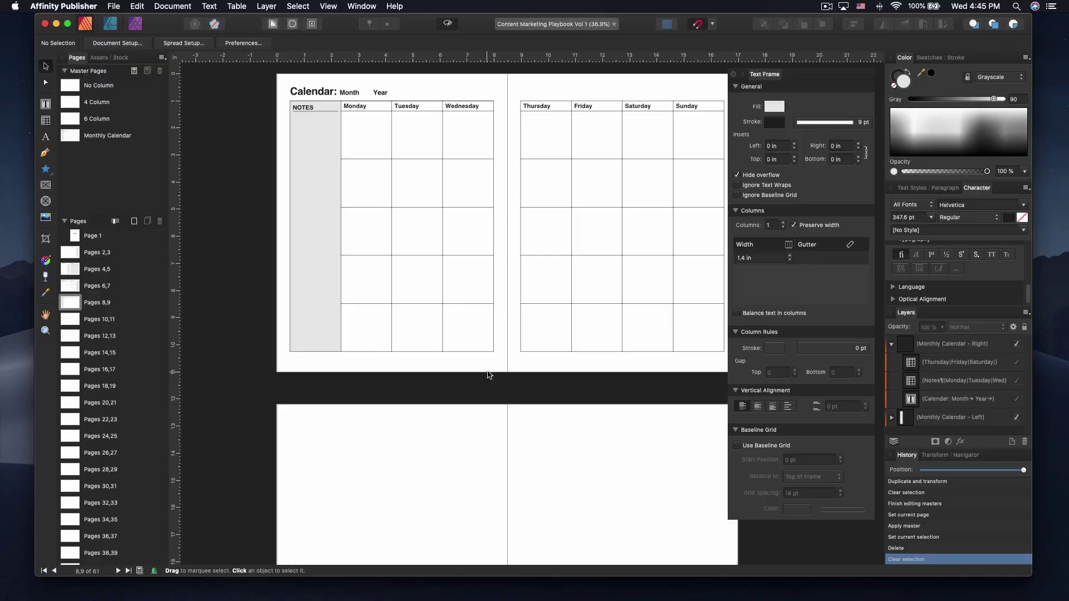
{"action": "left_click", "coordinate": [46, 121]}
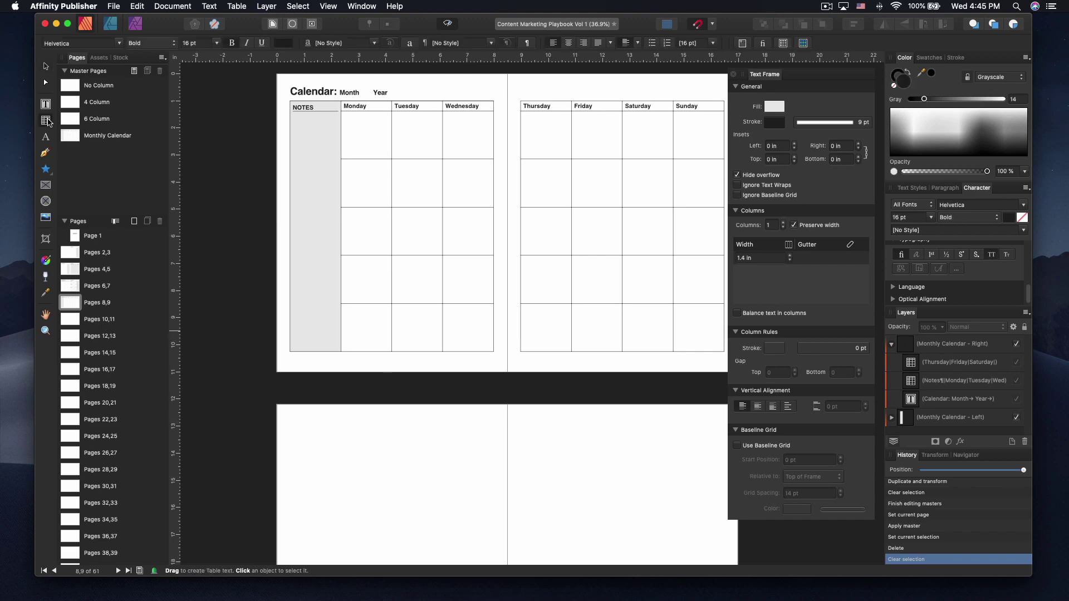
{"action": "left_click", "coordinate": [441, 476]}
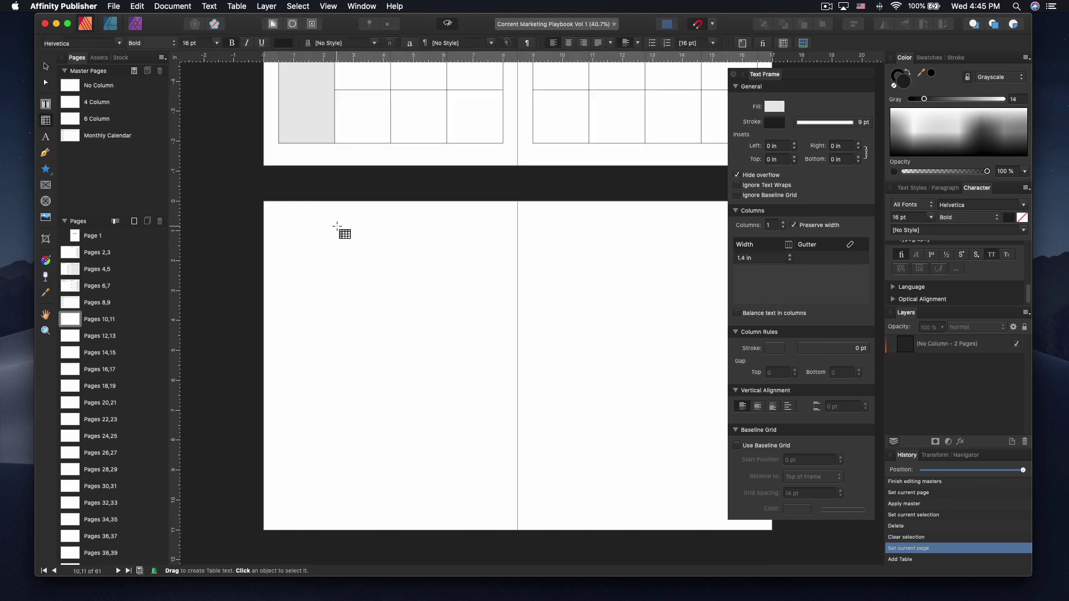
{"action": "scroll", "coordinate": [337, 225], "scroll_direction": "down", "scroll_amount": 2}
{"action": "scroll", "coordinate": [416, 280], "scroll_direction": "down", "scroll_amount": 3}
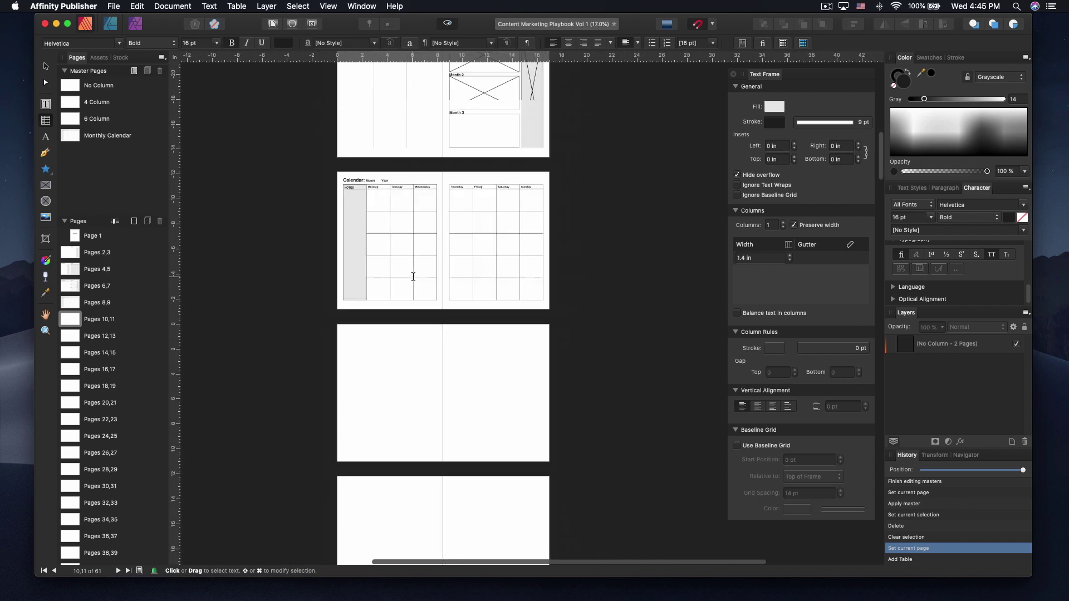
{"action": "scroll", "coordinate": [415, 276], "scroll_direction": "up", "scroll_amount": 4}
{"action": "scroll", "coordinate": [414, 277], "scroll_direction": "down", "scroll_amount": 8}
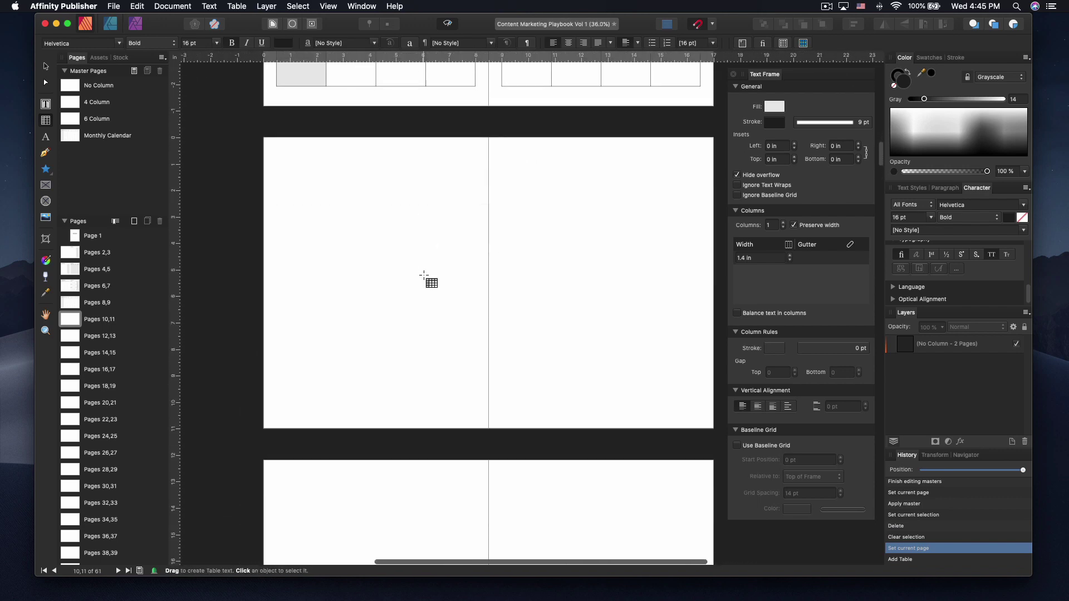
Draw a table with three columns and four rows on page 10 and enlarge it to fill most of the page.
{"action": "left_click", "coordinate": [46, 121]}
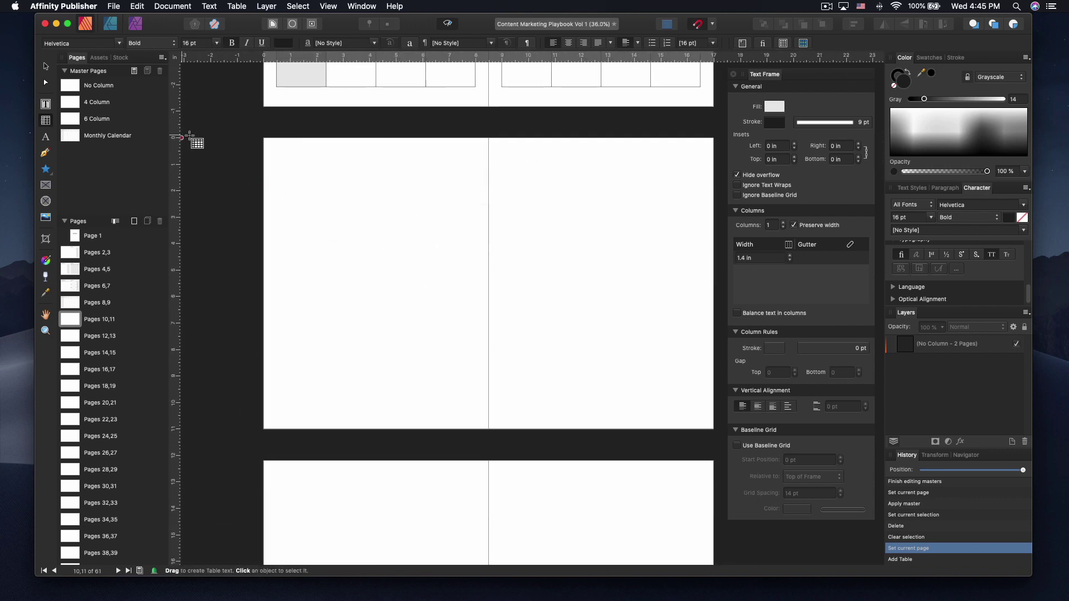
{"action": "scroll", "coordinate": [281, 153], "scroll_direction": "down", "scroll_amount": 1}
{"action": "left_click_drag", "start_coordinate": [287, 145], "coordinate": [696, 385]}
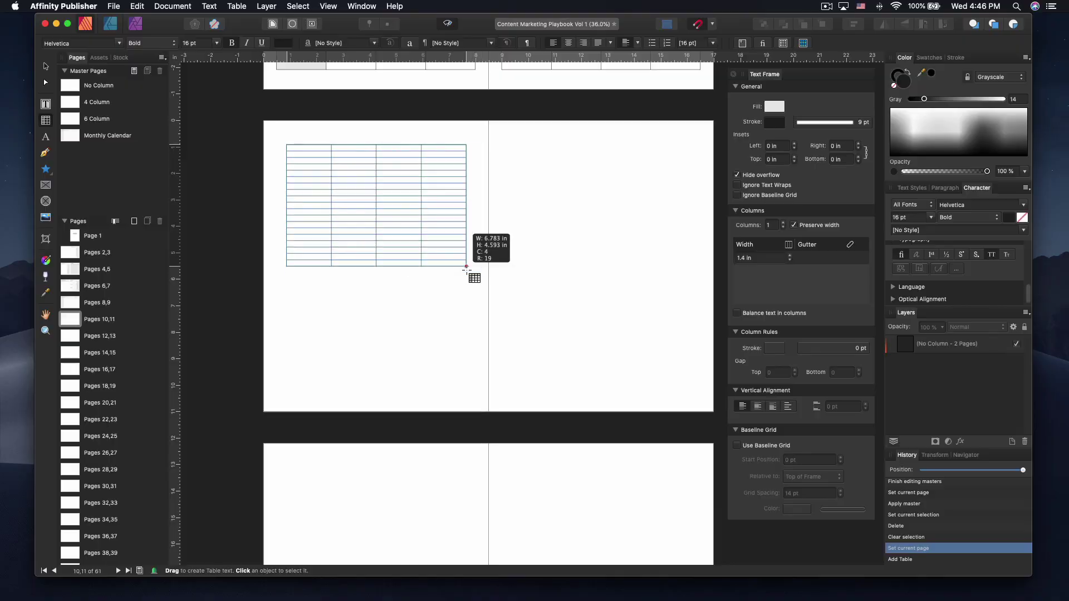
{"action": "left_click_drag", "start_coordinate": [465, 268], "coordinate": [446, 216]}
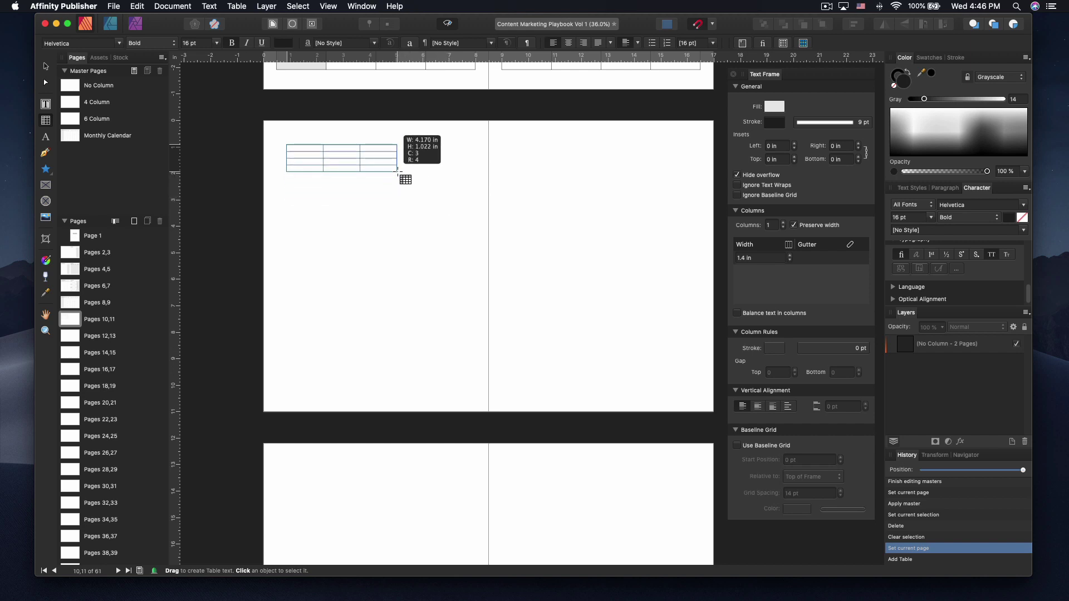
{"action": "left_click_drag", "start_coordinate": [398, 168], "coordinate": [473, 382]}
Draw a table with five columns and 37 rows on page 11 and delete rows 31 to 37.
{"action": "left_click", "coordinate": [46, 66]}
{"action": "key", "text": "t"}
{"action": "left_click_drag", "start_coordinate": [507, 143], "coordinate": [628, 227]}
{"action": "left_click_drag", "start_coordinate": [643, 180], "coordinate": [499, 344]}
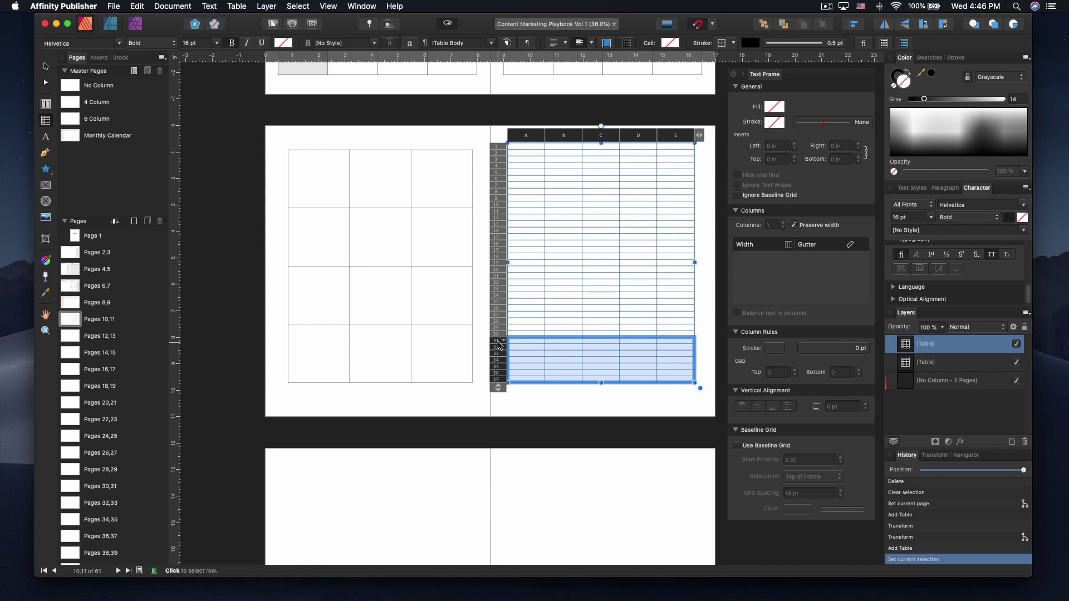
{"action": "left_click", "coordinate": [498, 344]}
{"action": "left_click", "coordinate": [591, 357]}
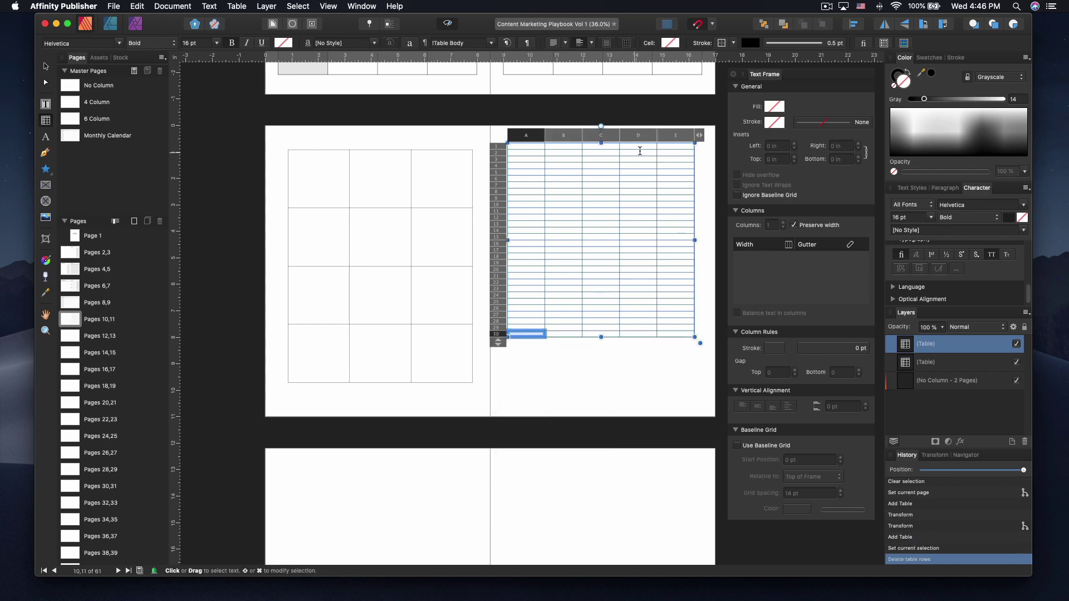
Delete the last column, E, from the table on page 11.
{"action": "left_click", "coordinate": [673, 137]}
{"action": "right_click", "coordinate": [668, 142]}
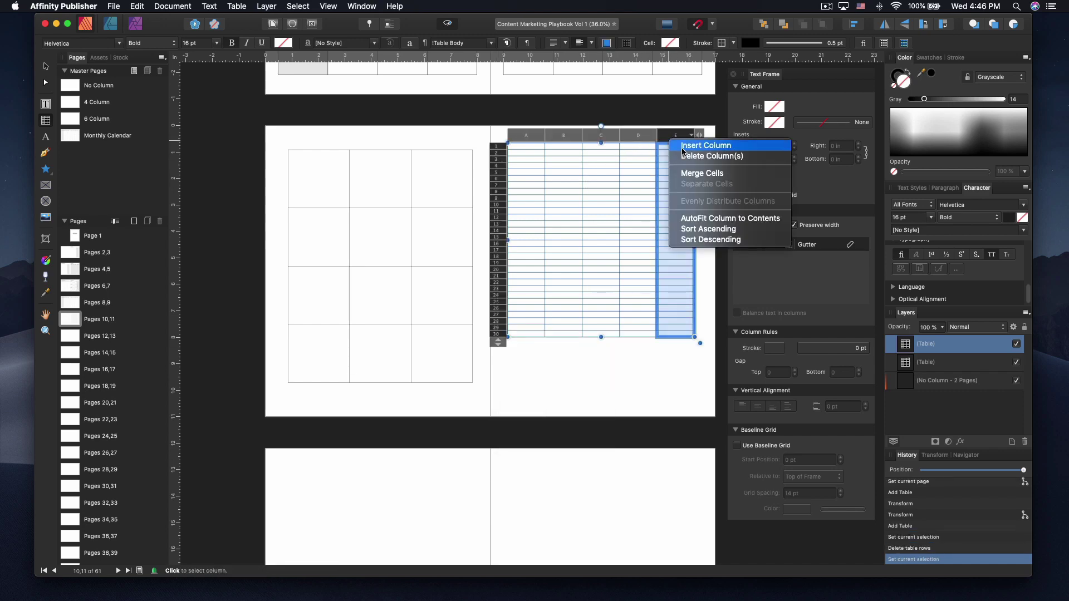
{"action": "left_click", "coordinate": [701, 158]}
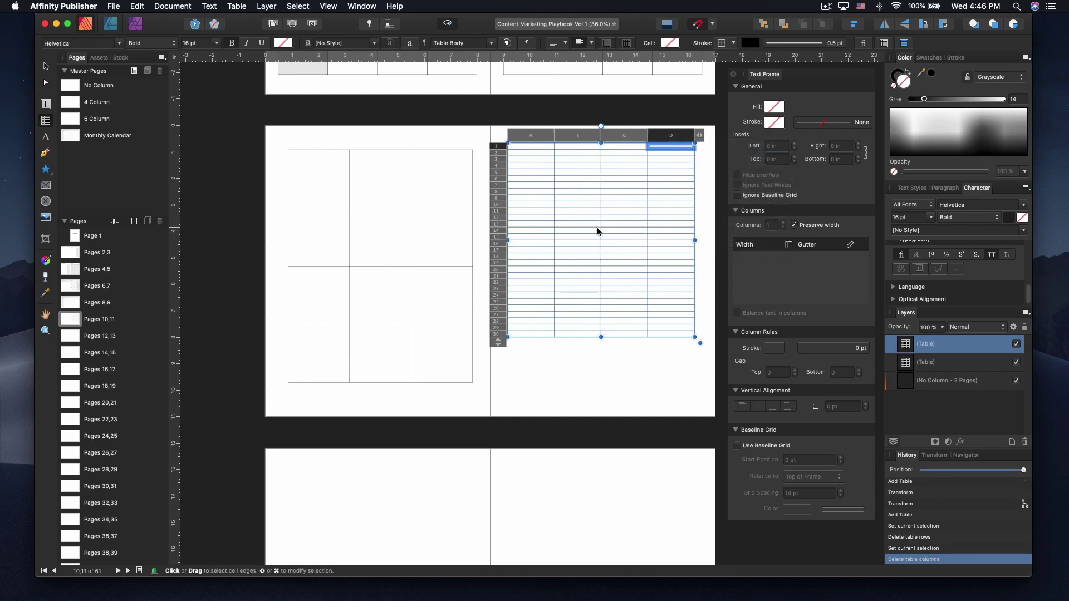
Undo the row and column deletions on page 11 and replace the table with one of three columns and four rows.
{"action": "key", "text": "super+z"}
{"action": "key", "text": "super+z"}
{"action": "key", "text": "super+z"}
{"action": "key", "text": "super+z"}
{"action": "key", "text": "super+z"}
{"action": "key", "text": "super+z"}
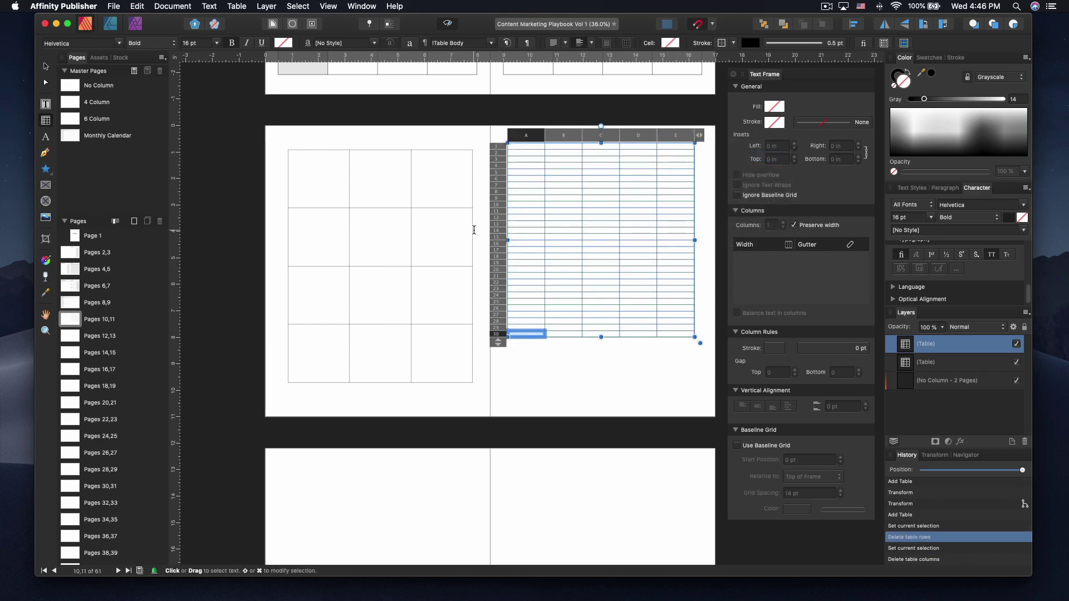
{"action": "key", "text": "super+shift+z"}
{"action": "key", "text": "super+shift+z"}
{"action": "key", "text": "super+shift+z"}
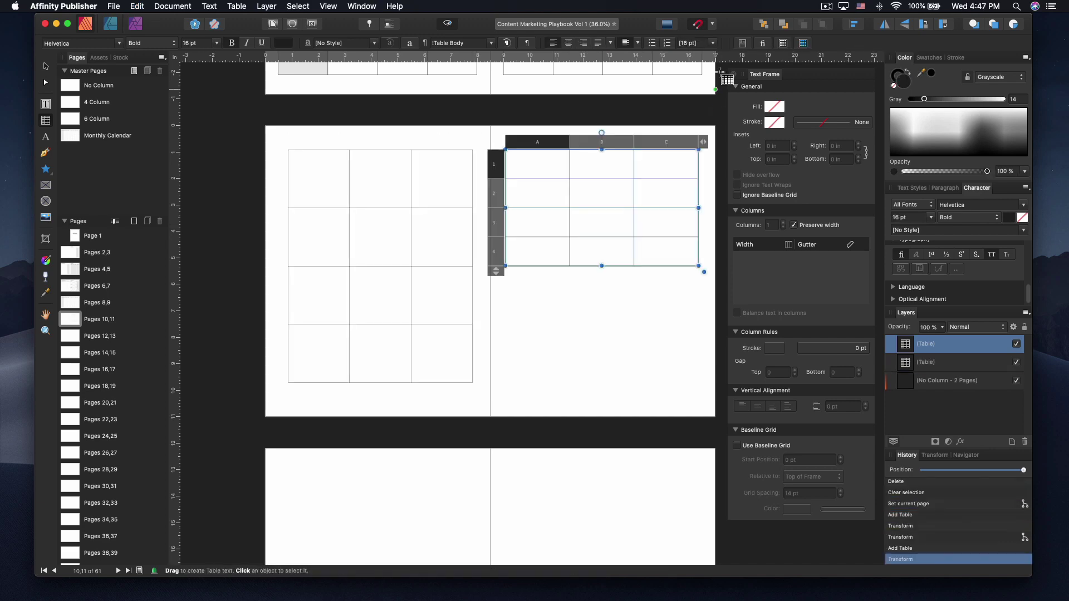
Close the text frame settings and fill column A of the page 11 table with gray 72.
{"action": "left_click", "coordinate": [734, 78]}
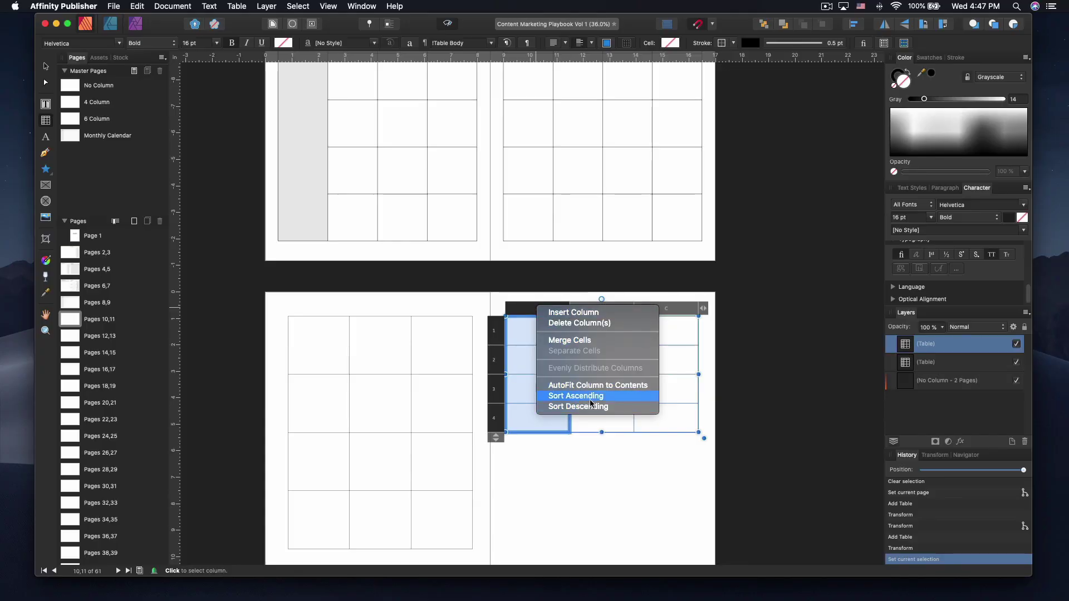
{"action": "left_click", "coordinate": [640, 459]}
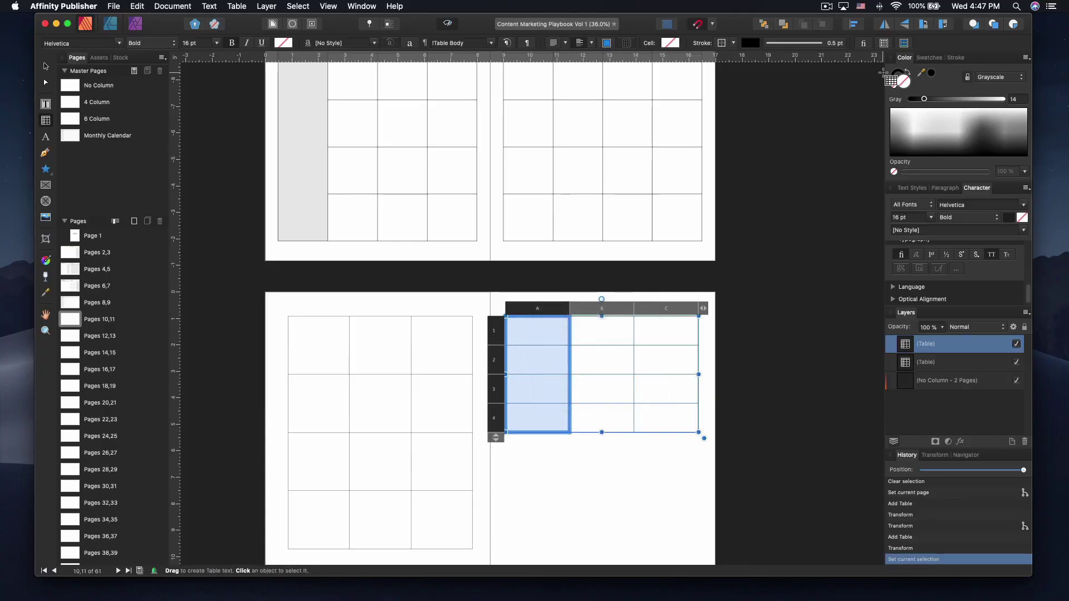
{"action": "left_click", "coordinate": [917, 132]}
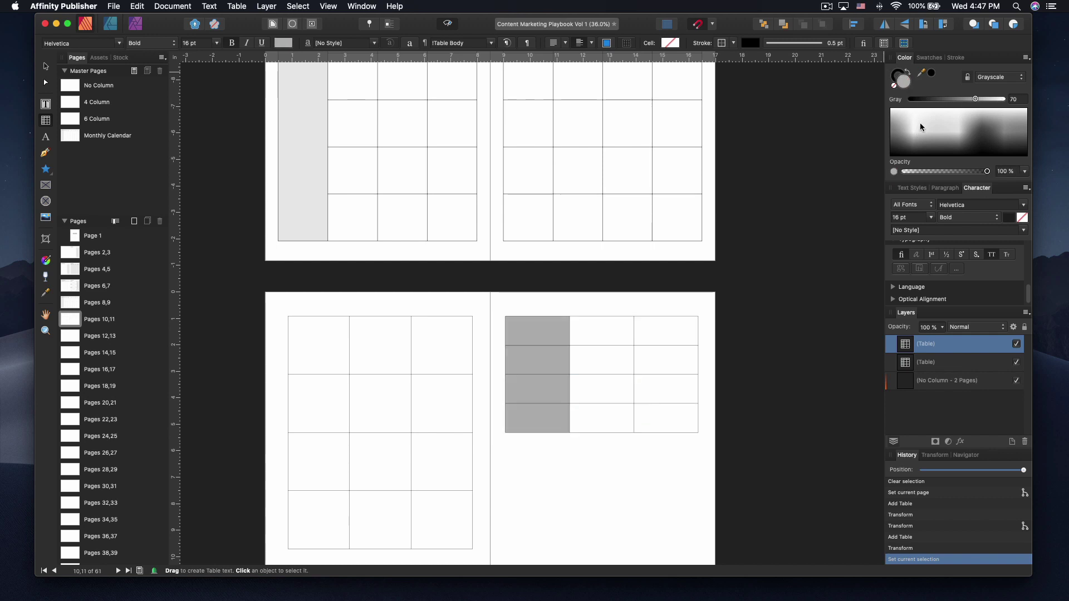
Try filling column B of the page 11 table with gray 43.
{"action": "left_click", "coordinate": [617, 313]}
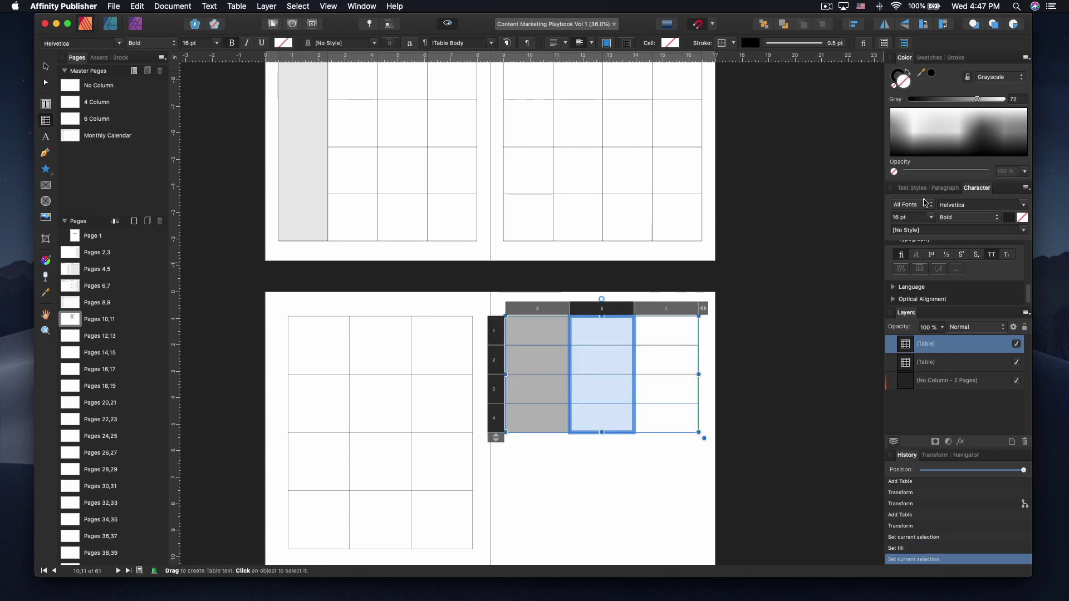
{"action": "left_click_drag", "start_coordinate": [952, 151], "coordinate": [957, 143]}
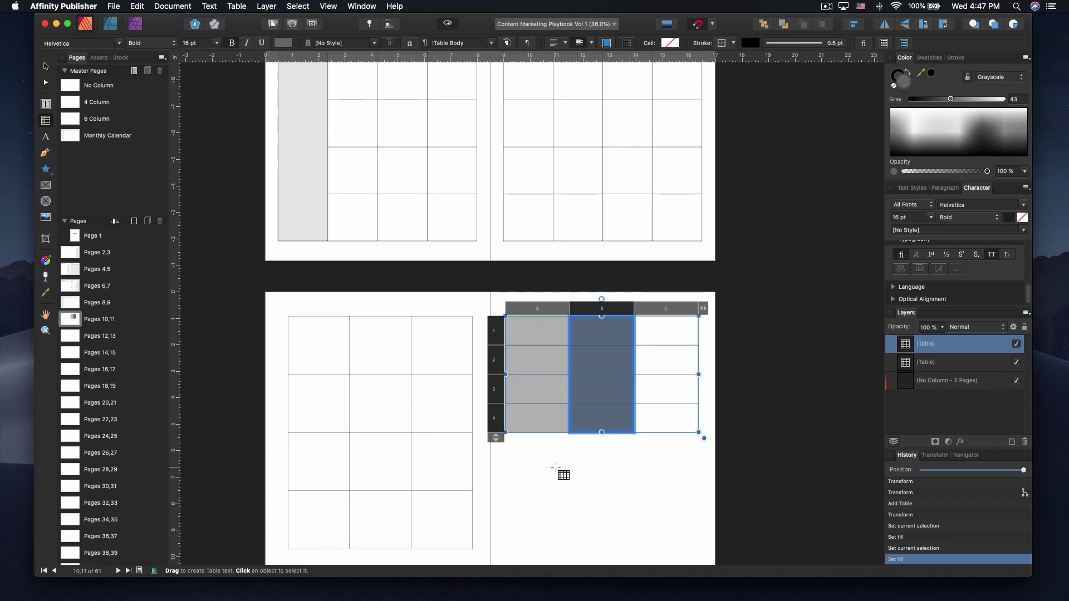
{"action": "key", "text": "Escape"}
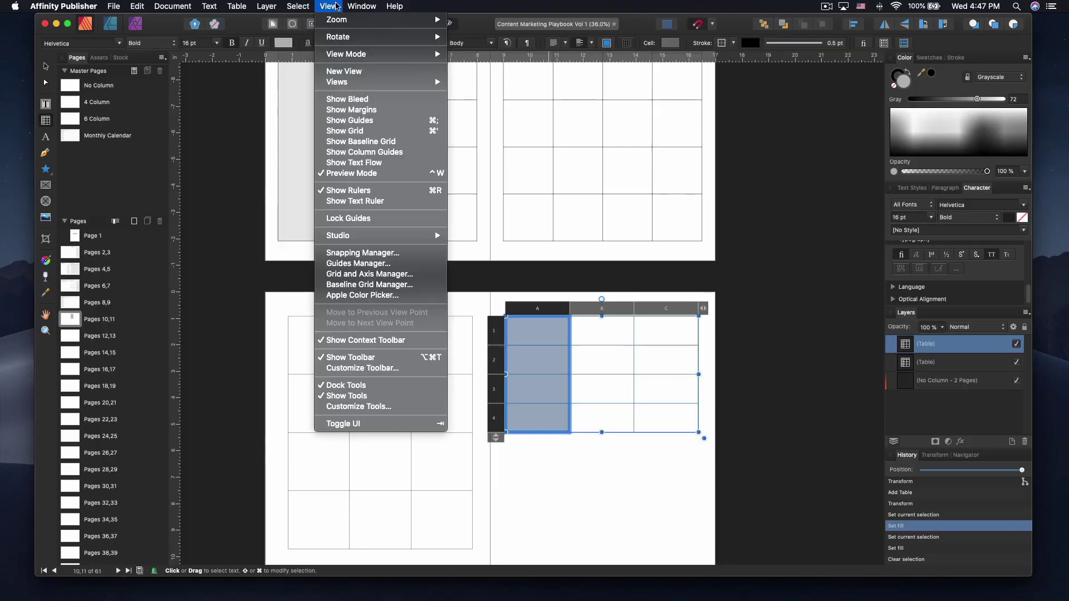
Bring up the table formatting settings and float them beside the spread.
{"action": "mouse_move", "coordinate": [362, 235]}
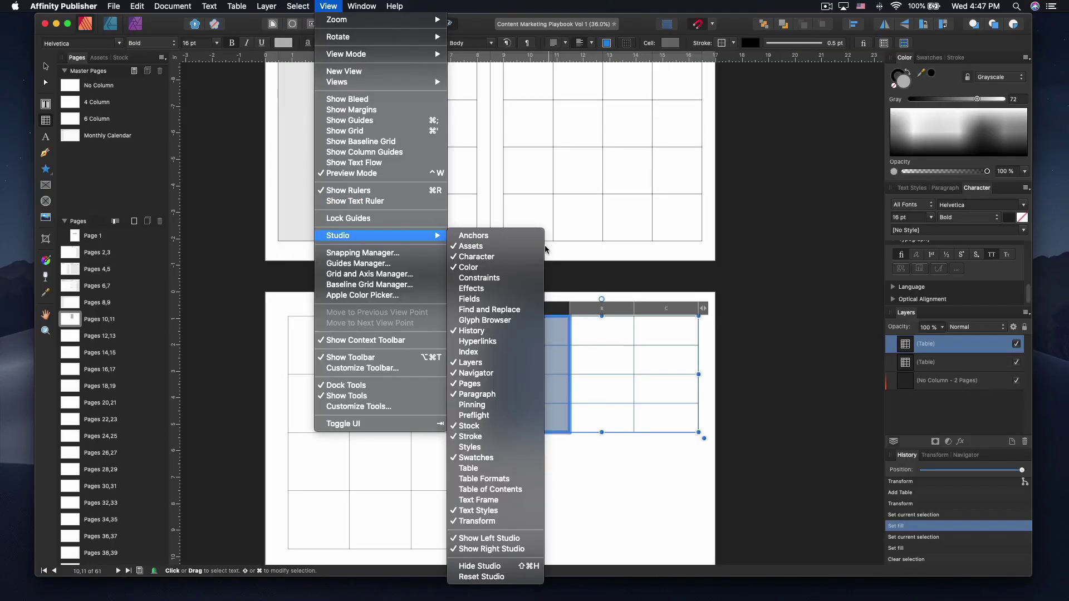
{"action": "left_click", "coordinate": [476, 470]}
{"action": "left_click_drag", "start_coordinate": [904, 77], "coordinate": [763, 79]}
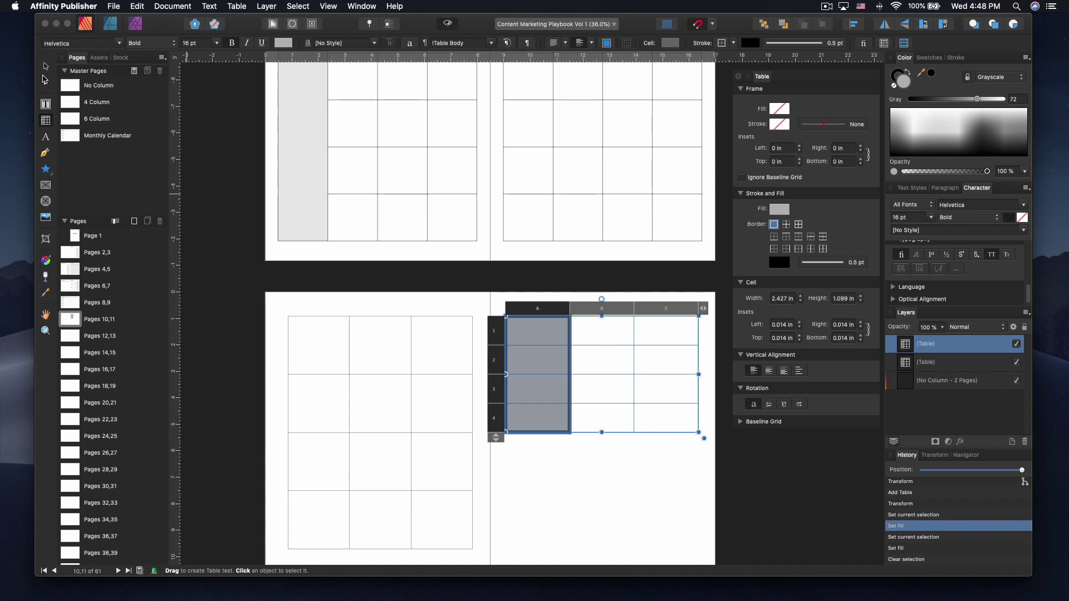
Select the whole table on page 11 and give its frame a light gray fill.
{"action": "left_click", "coordinate": [46, 66]}
{"action": "left_click", "coordinate": [550, 331]}
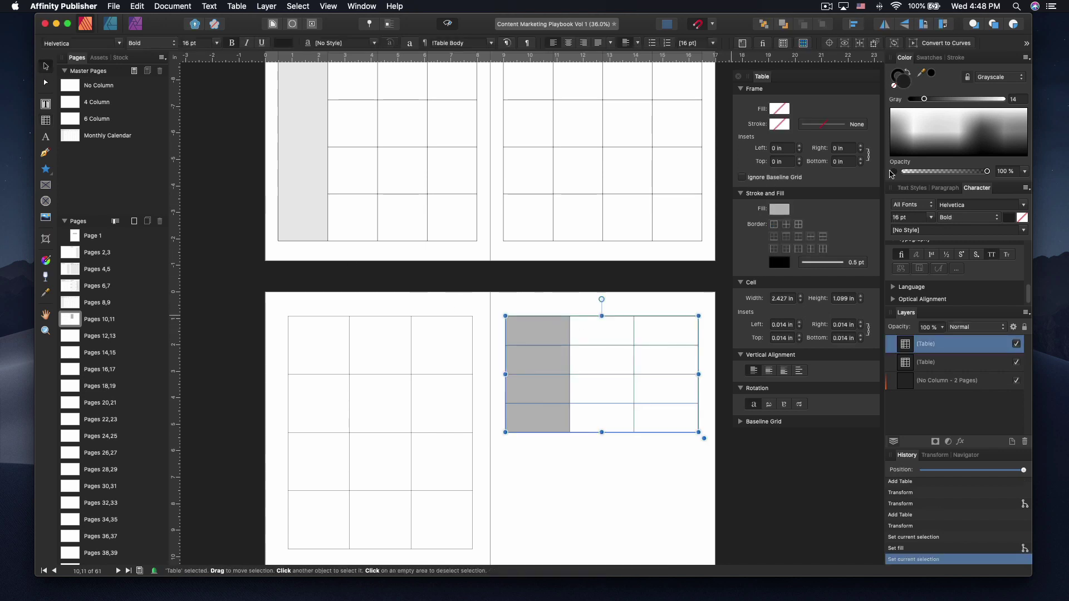
{"action": "left_click", "coordinate": [780, 124]}
{"action": "left_click", "coordinate": [780, 111]}
{"action": "left_click_drag", "start_coordinate": [814, 231], "coordinate": [818, 236]}
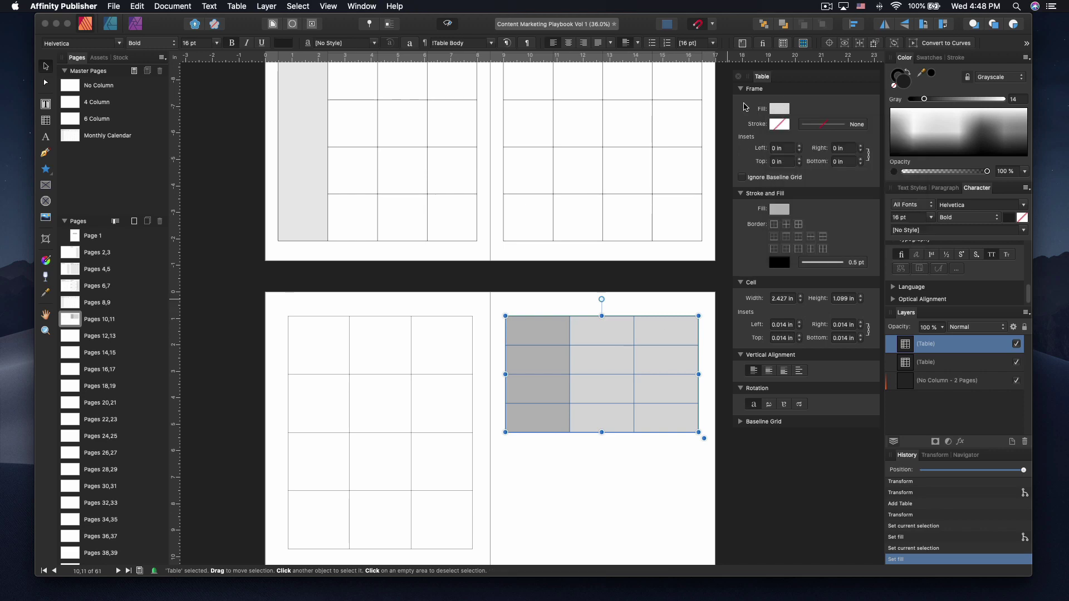
Give the page 11 table's frame a dark stroke and set its weight to 5.5 pt.
{"action": "left_click", "coordinate": [782, 126]}
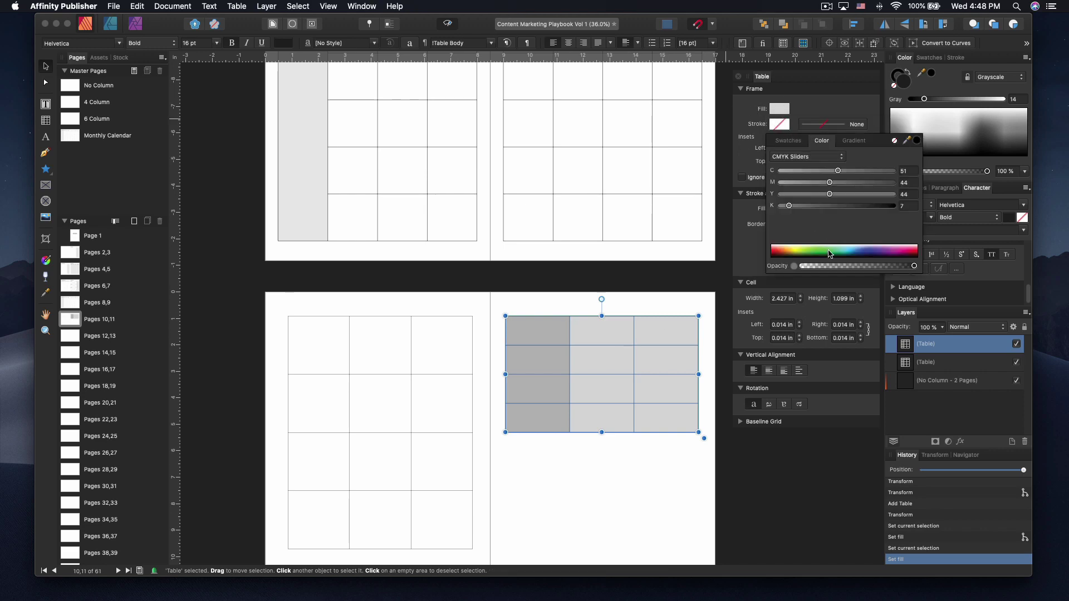
{"action": "mouse_move", "coordinate": [824, 213]}
{"action": "left_mouse_down"}
{"action": "mouse_move", "coordinate": [799, 207]}
{"action": "mouse_move", "coordinate": [896, 207]}
{"action": "left_mouse_up"}
{"action": "left_click", "coordinate": [798, 207]}
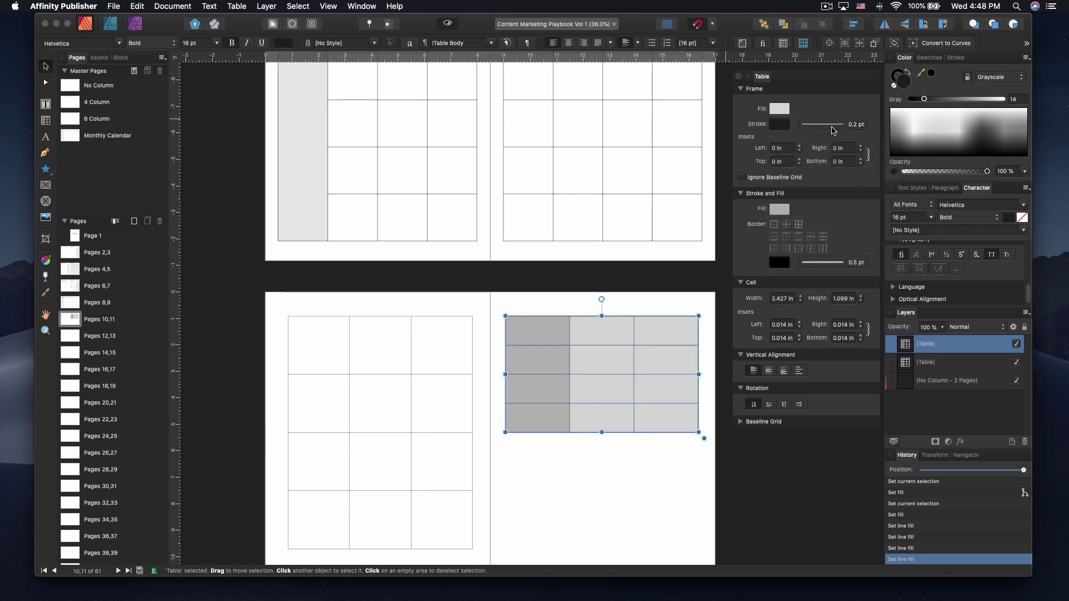
{"action": "left_click", "coordinate": [833, 131]}
{"action": "left_click", "coordinate": [818, 162]}
{"action": "left_click_drag", "start_coordinate": [816, 164], "coordinate": [814, 162]}
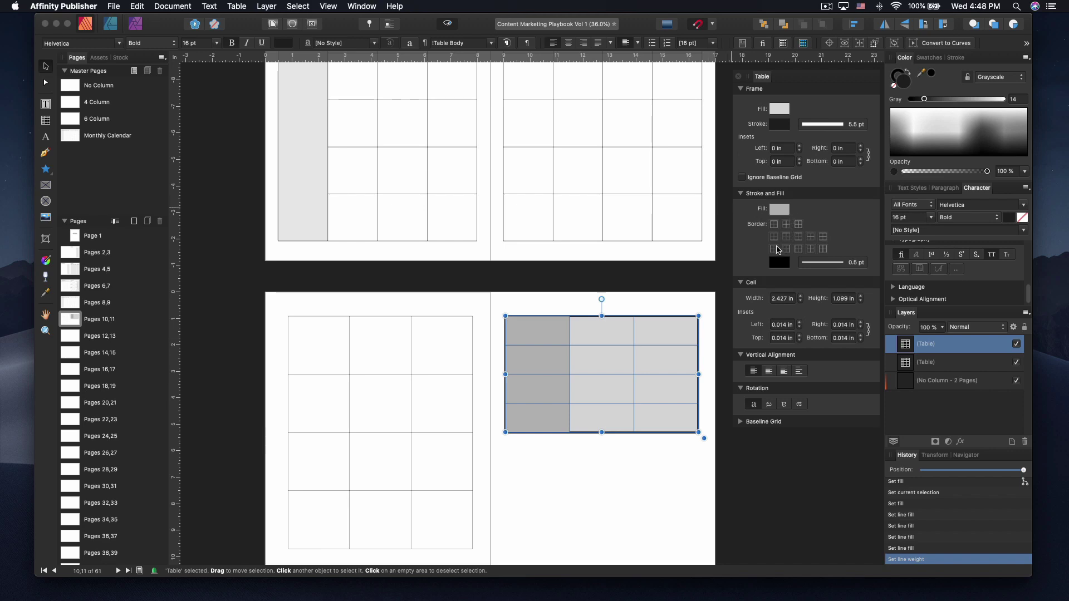
Change the cell fill of column A in the page 11 table to a darker gray.
{"action": "double_click", "coordinate": [538, 319]}
{"action": "left_click", "coordinate": [540, 309]}
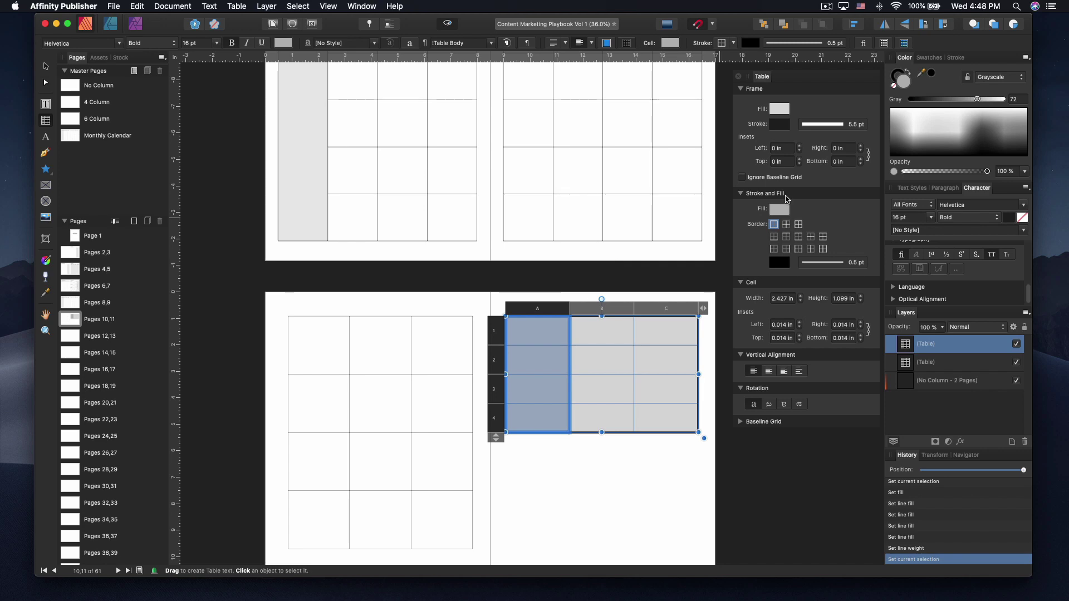
{"action": "left_click", "coordinate": [783, 215]}
{"action": "left_click_drag", "start_coordinate": [802, 268], "coordinate": [844, 269]}
Fill the row 2 cells in columns B and C of the page 11 table with dark gray.
{"action": "left_click", "coordinate": [665, 356]}
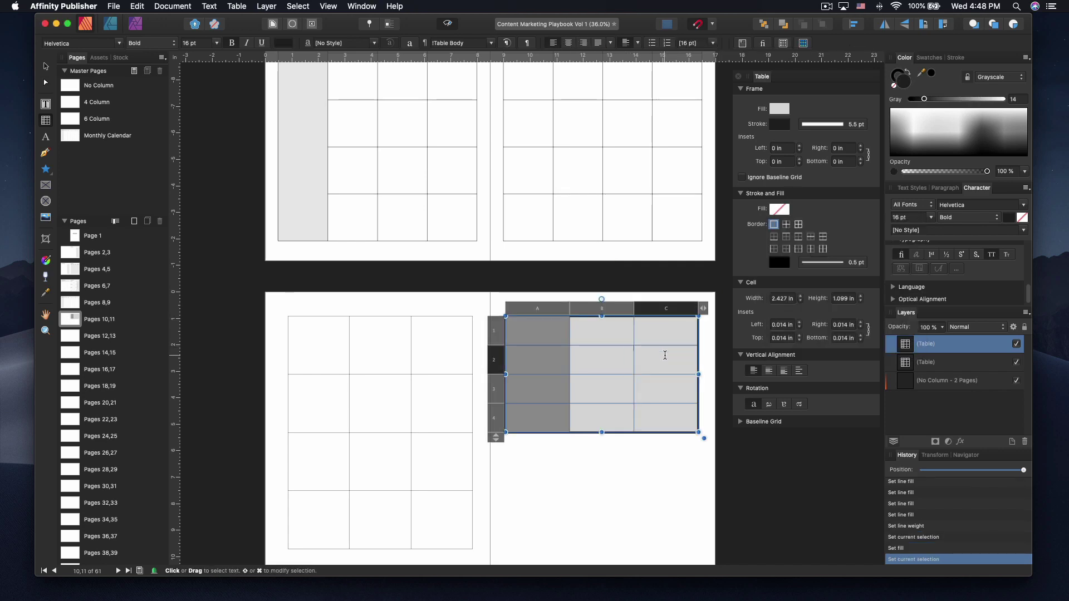
{"action": "left_click_drag", "start_coordinate": [689, 358], "coordinate": [618, 366]}
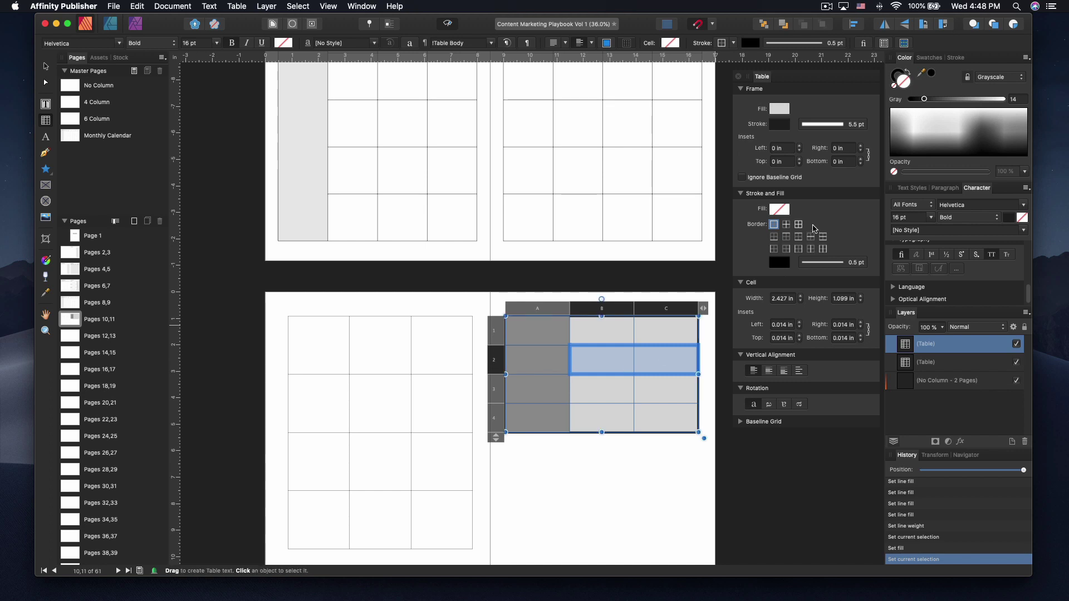
{"action": "left_click", "coordinate": [782, 213]}
{"action": "left_click_drag", "start_coordinate": [802, 268], "coordinate": [882, 271]}
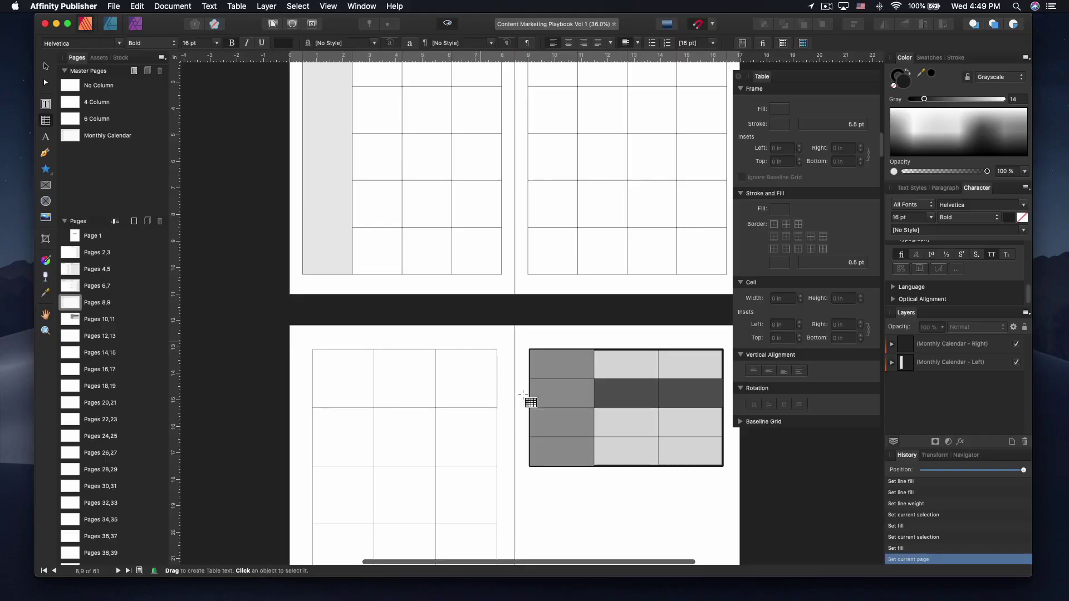
Draw another table in the empty space below the shaded table on page 11.
{"action": "scroll", "coordinate": [530, 396], "scroll_direction": "down", "scroll_amount": 2}
{"action": "scroll", "coordinate": [551, 448], "scroll_direction": "down", "scroll_amount": 4}
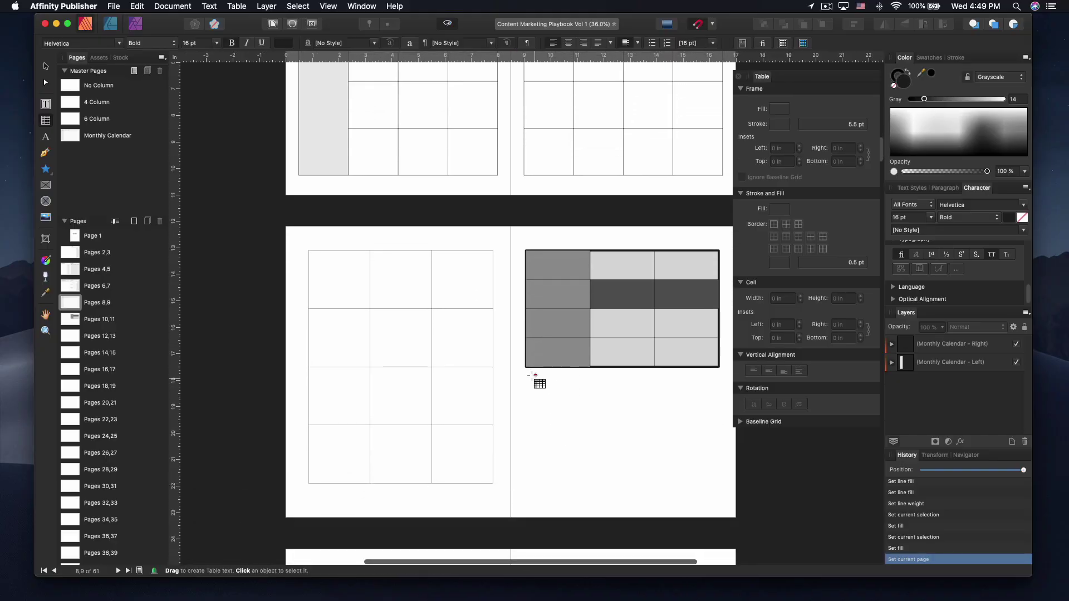
{"action": "left_click_drag", "start_coordinate": [524, 376], "coordinate": [691, 491]}
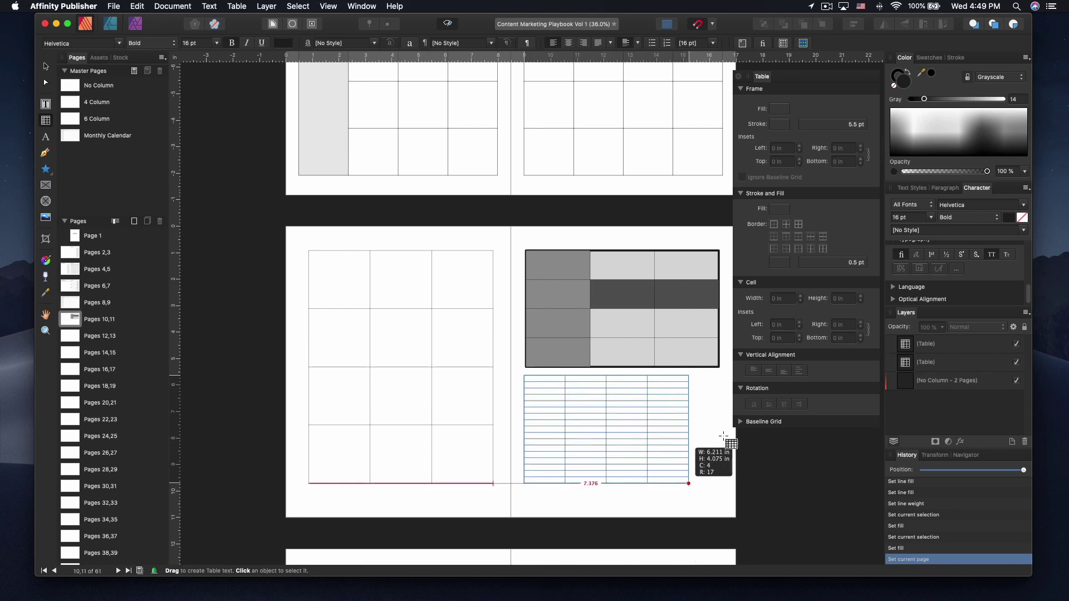
{"action": "left_click_drag", "start_coordinate": [726, 438], "coordinate": [726, 438]}
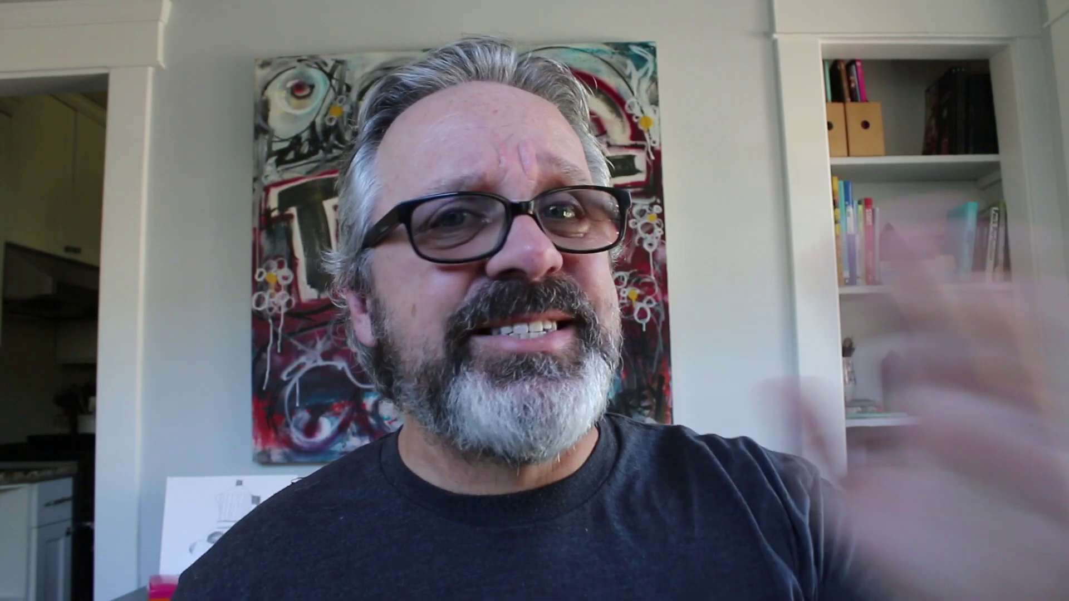